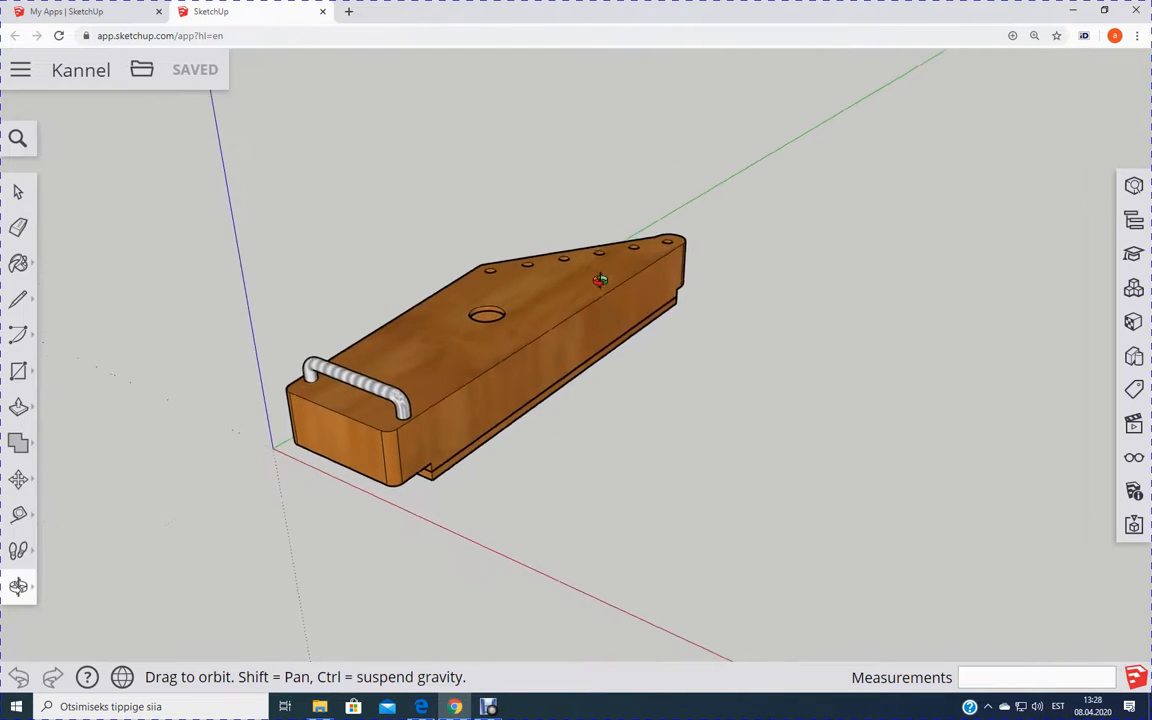
# Step: Draw a 500 mm vertical line along the blue axis, beside the wooden kannel
pyautogui.press('space')
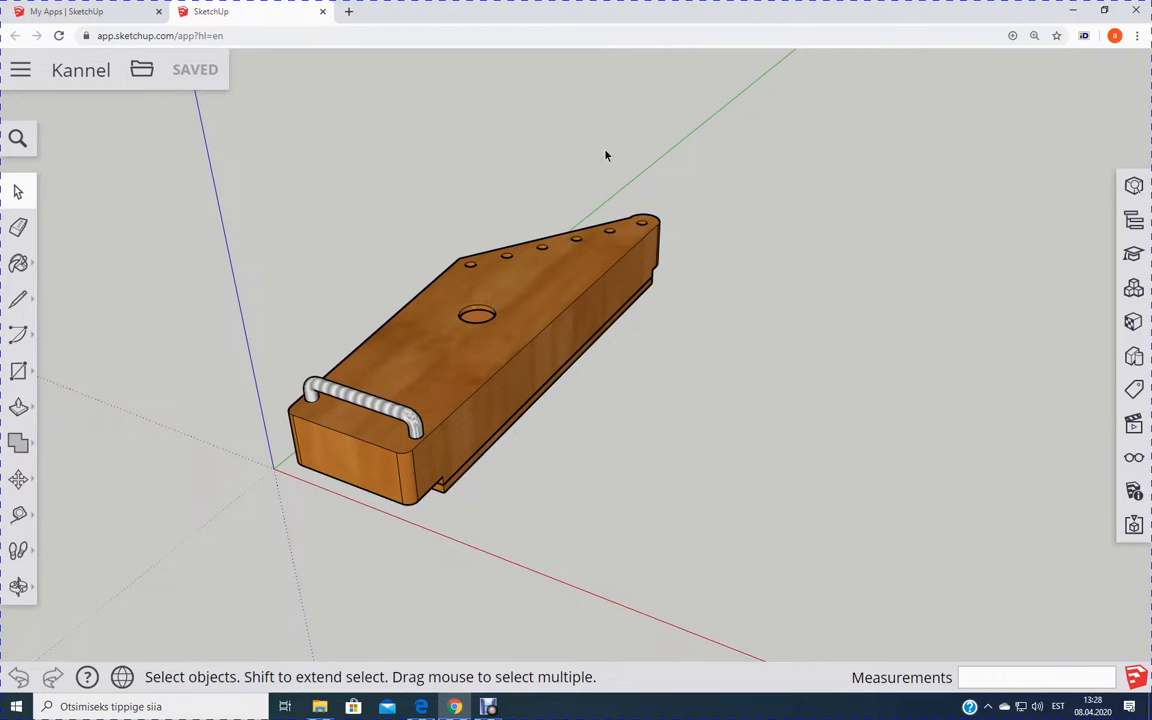
pyautogui.scroll(-3, 690, 526)
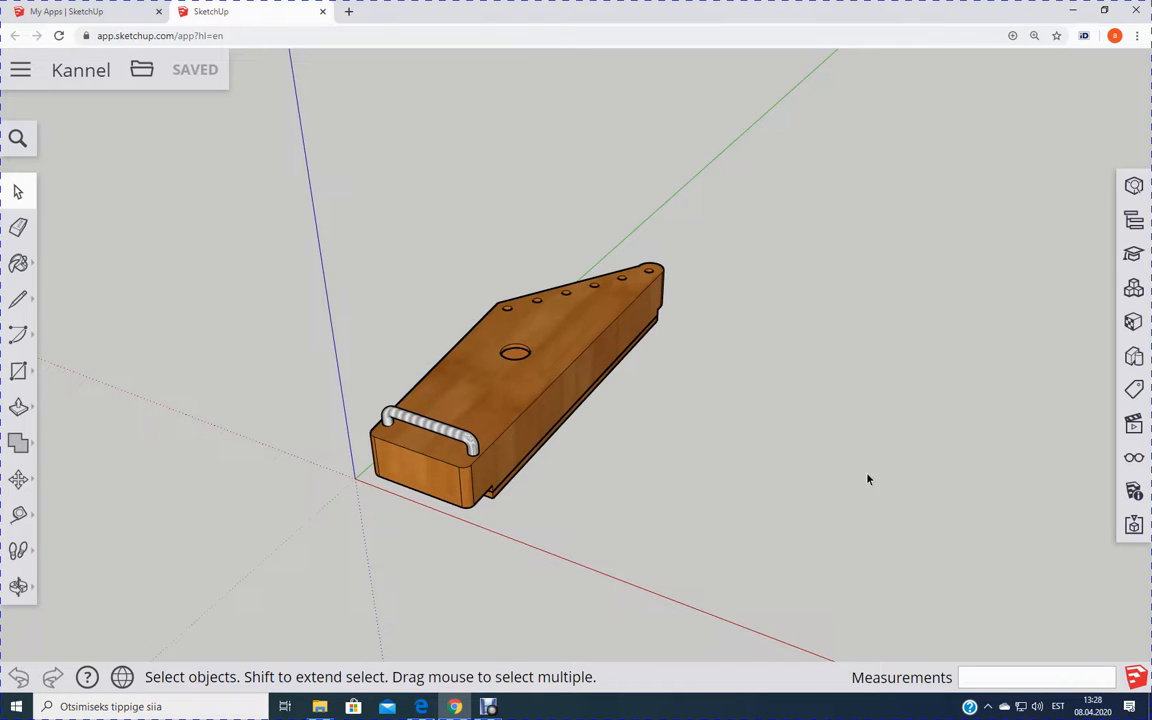
pyautogui.scroll(-1, 135, 391)
pyautogui.moveTo(363, 580); pyautogui.dragTo(432, 540, button='middle')
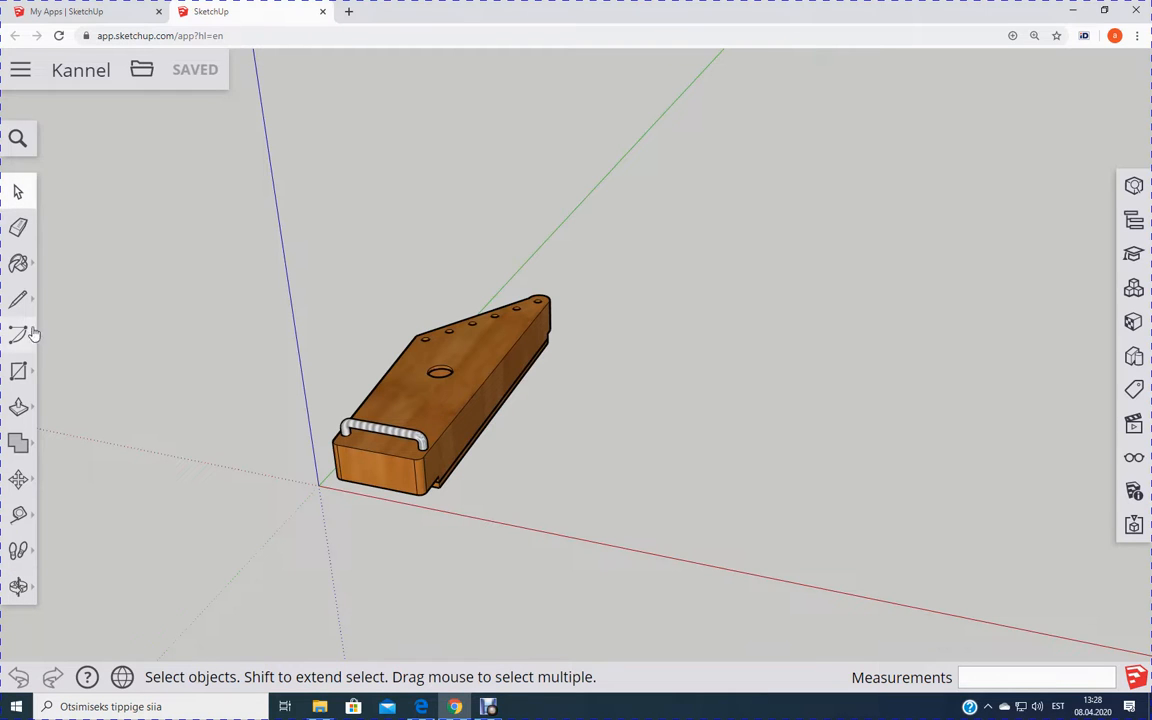
pyautogui.click(18, 298)
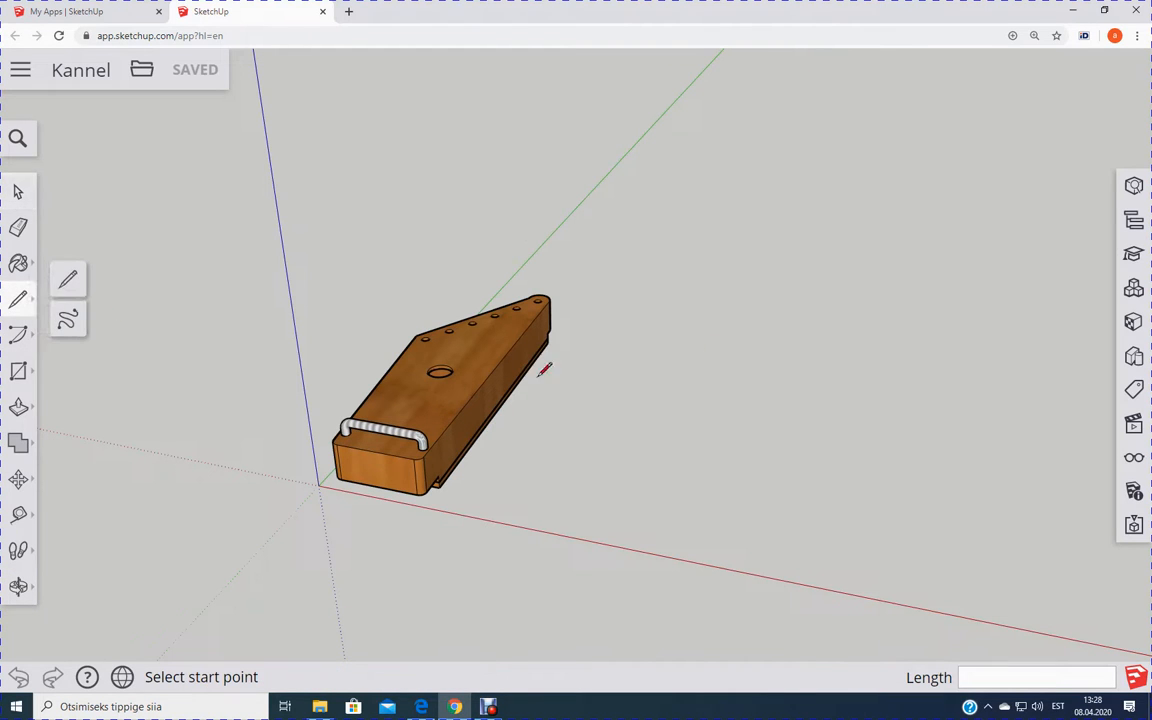
pyautogui.click(759, 394)
pyautogui.moveTo(745, 130)
pyautogui.mouseDown(button='middle')
pyautogui.moveTo(751, 57)
pyautogui.moveTo(764, 129)
pyautogui.mouseUp(button='middle')
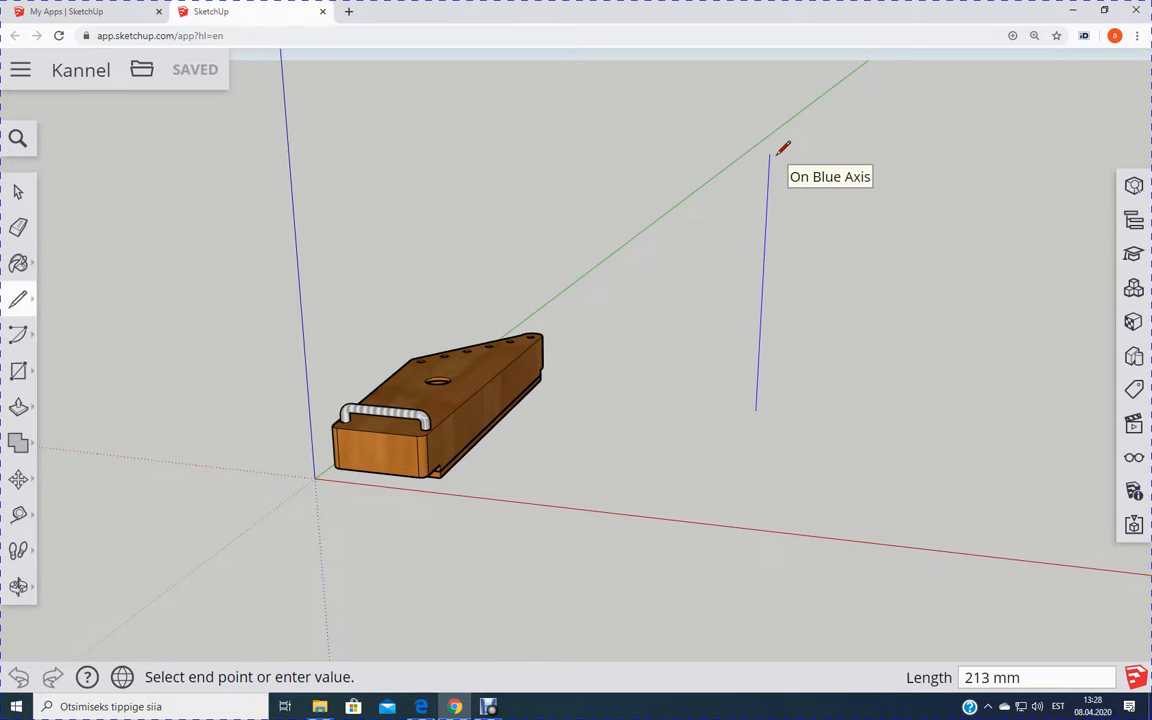
pyautogui.write('500')
pyautogui.press('Return')
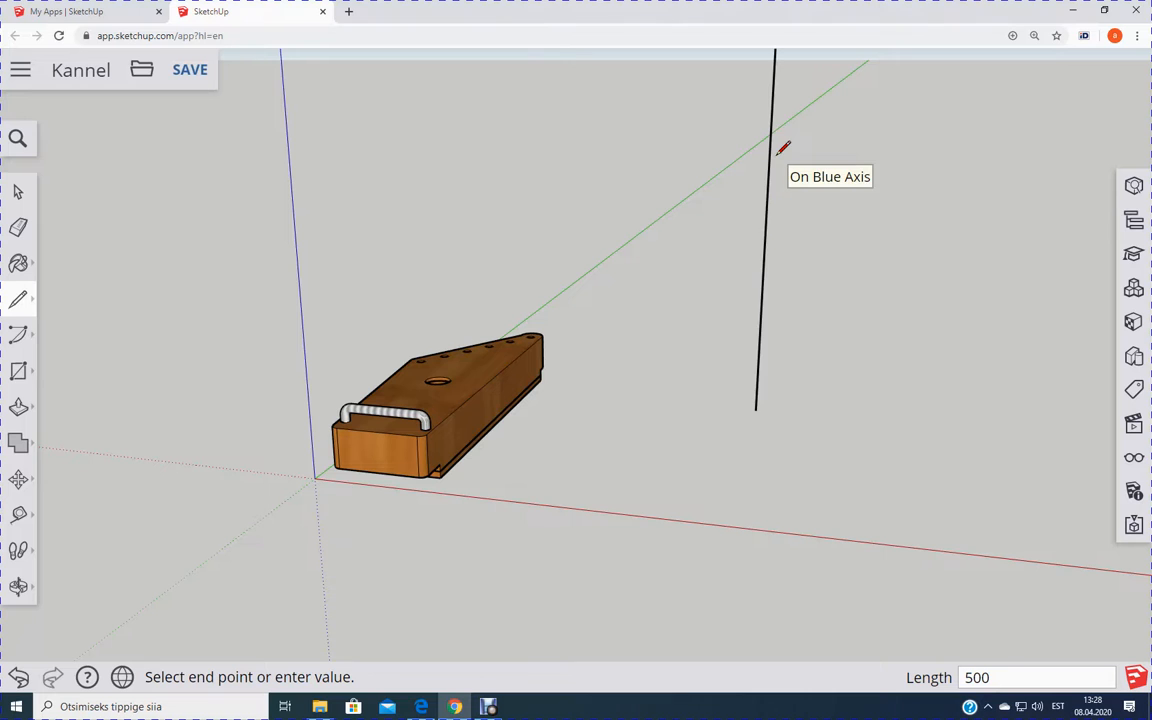
# Step: Complete the line into a narrow upright rectangular face with a short top edge, a second 500 mm side and a closing bottom edge
pyautogui.scroll(-5, 780, 152)
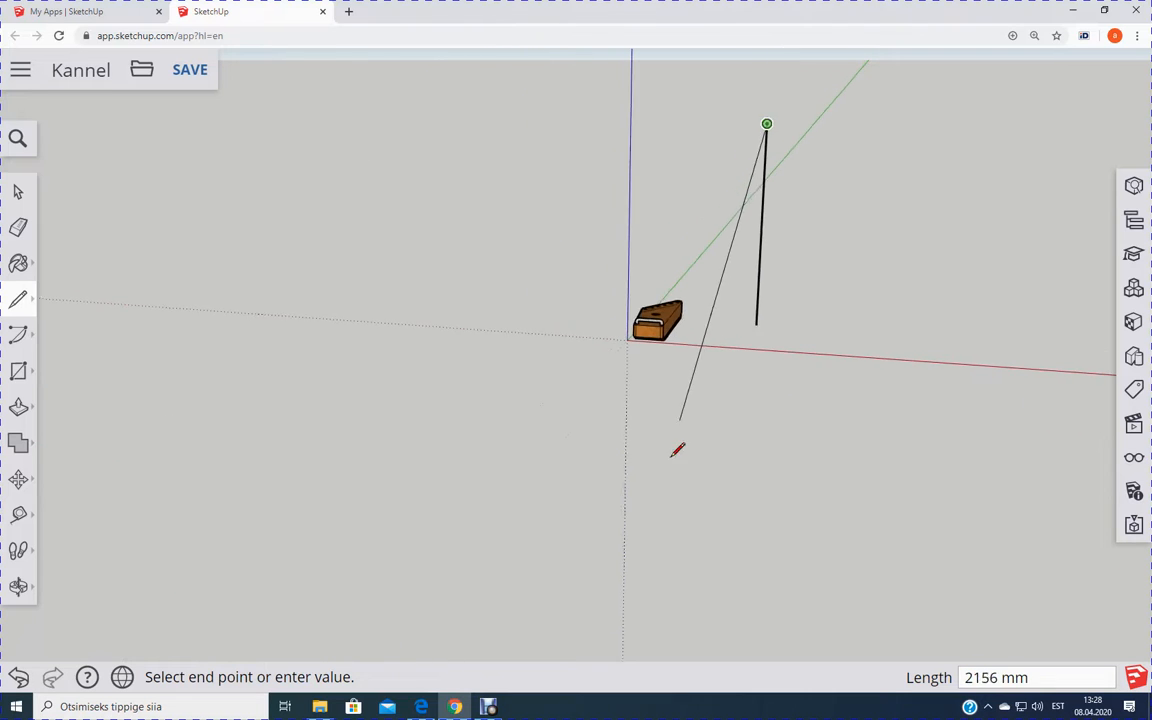
pyautogui.scroll(3, 742, 148)
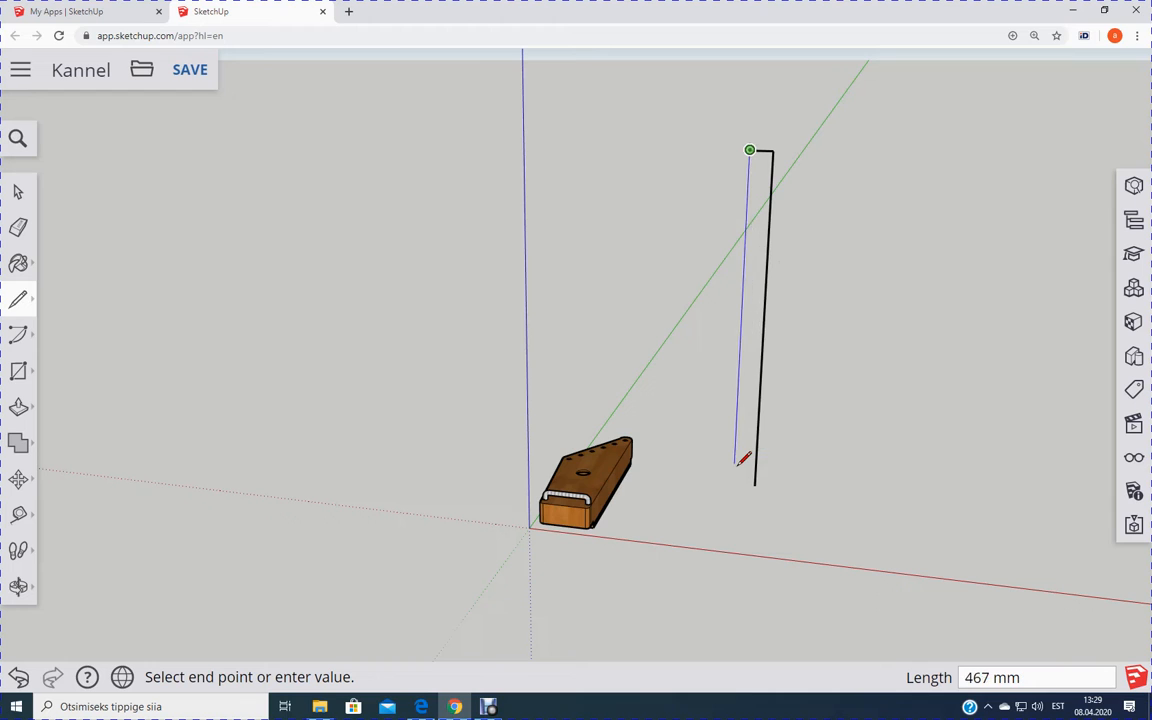
pyautogui.write('5')
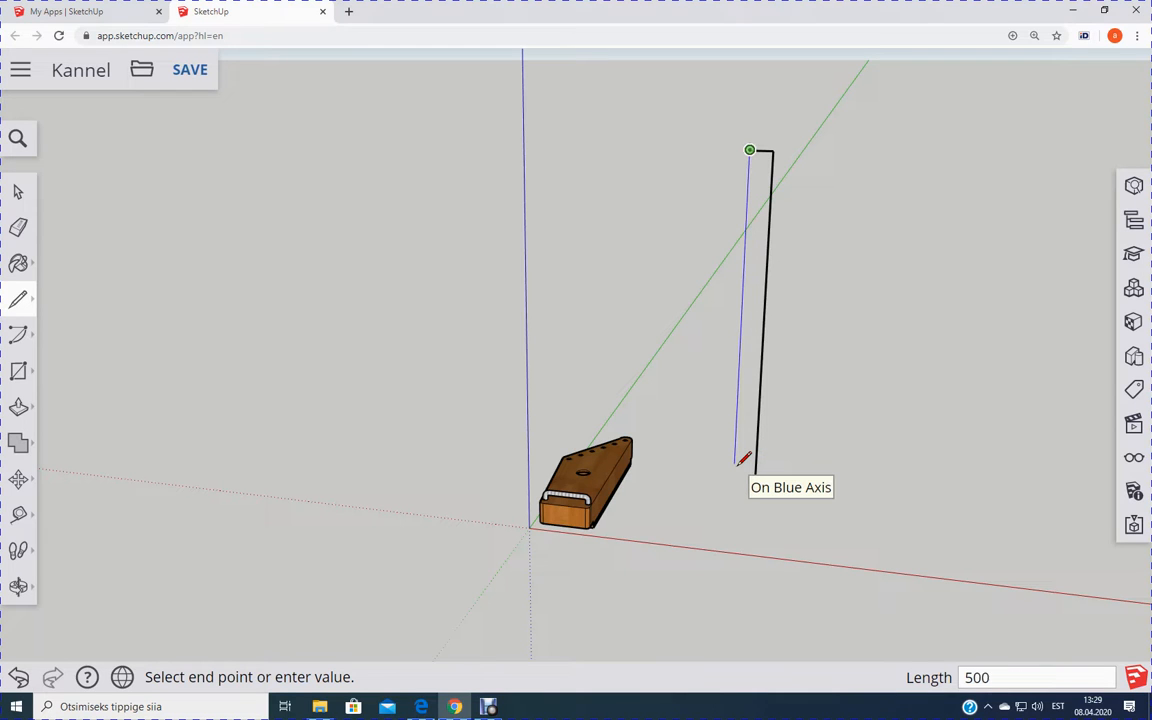
pyautogui.write('00')
pyautogui.press('Return')
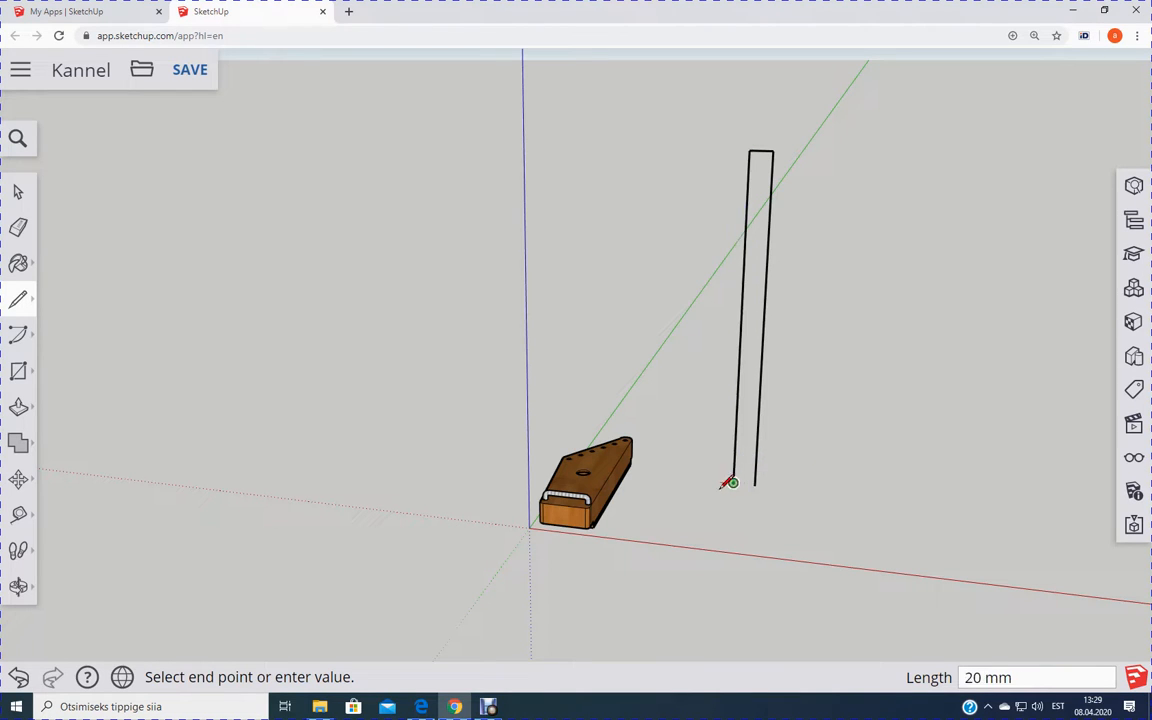
pyautogui.click(755, 482)
# Step: Place a horizontal guide line 32.5 mm above the bottom edge of the upright face
pyautogui.moveTo(676, 503); pyautogui.dragTo(707, 422, button='middle')
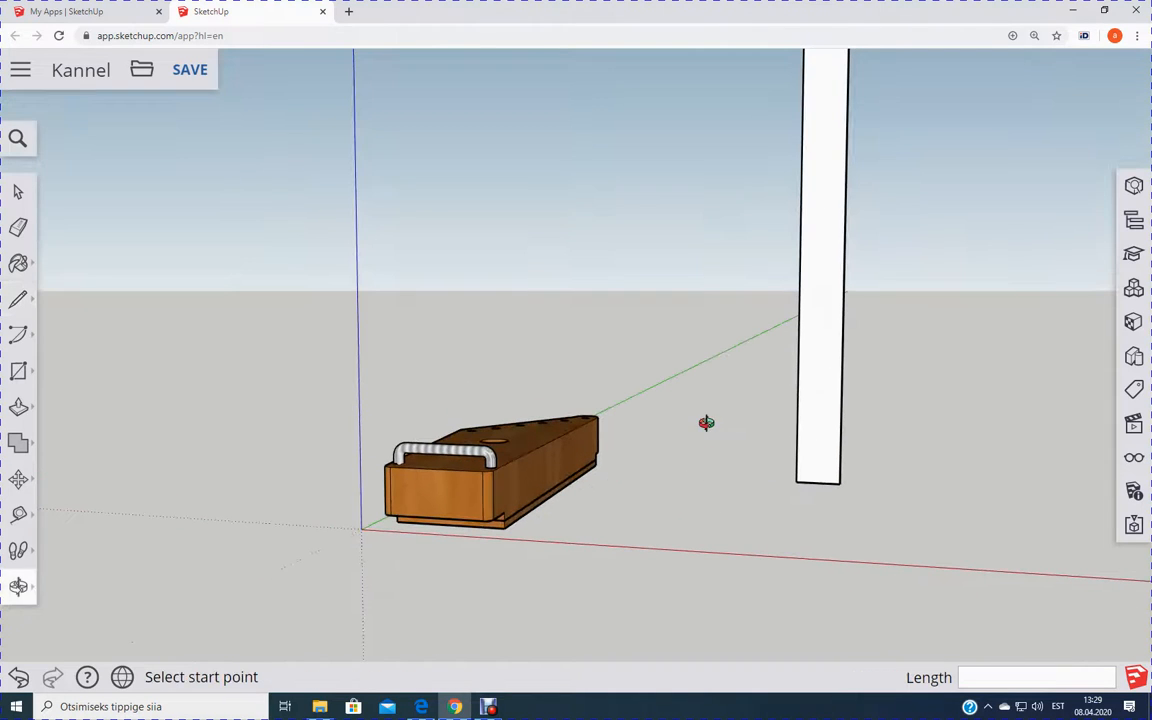
pyautogui.click(18, 514)
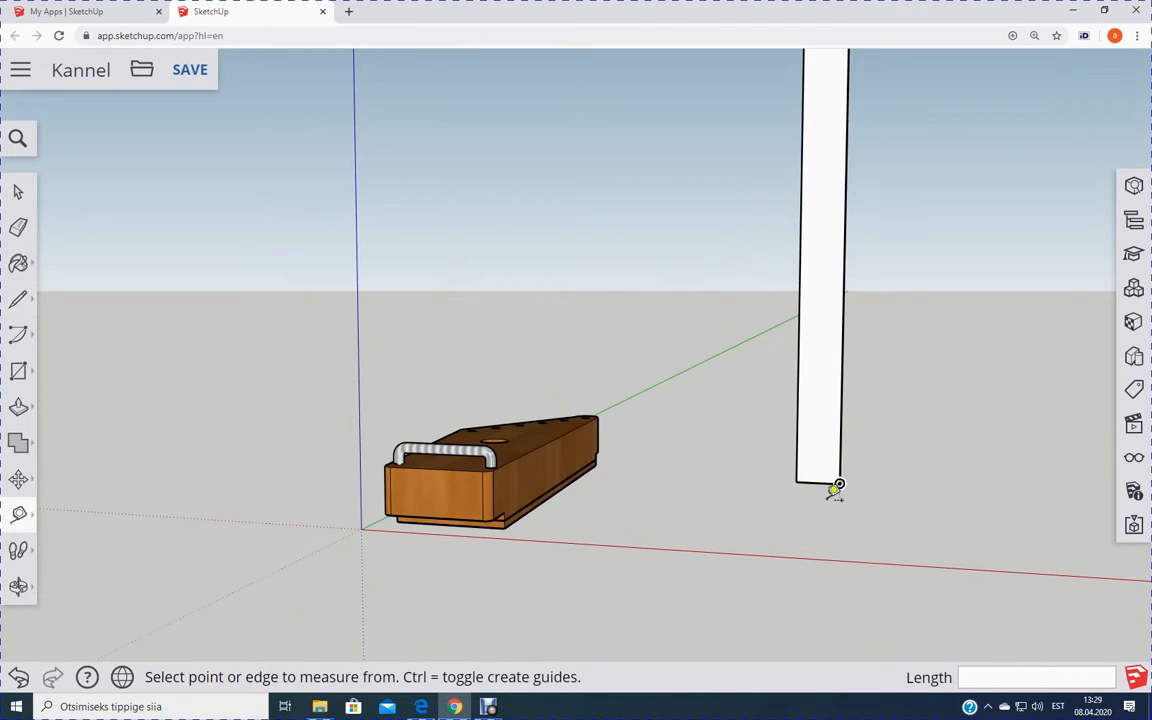
pyautogui.scroll(3, 817, 476)
pyautogui.click(807, 479)
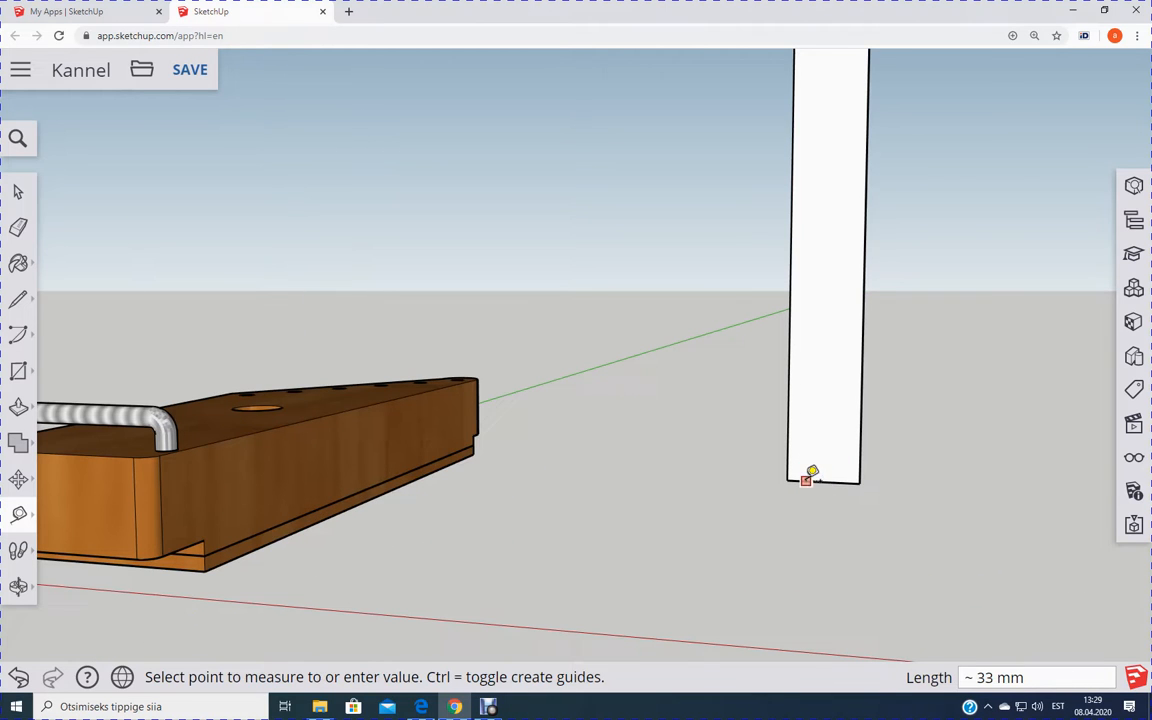
pyautogui.moveTo(817, 401); pyautogui.dragTo(812, 373, button='middle')
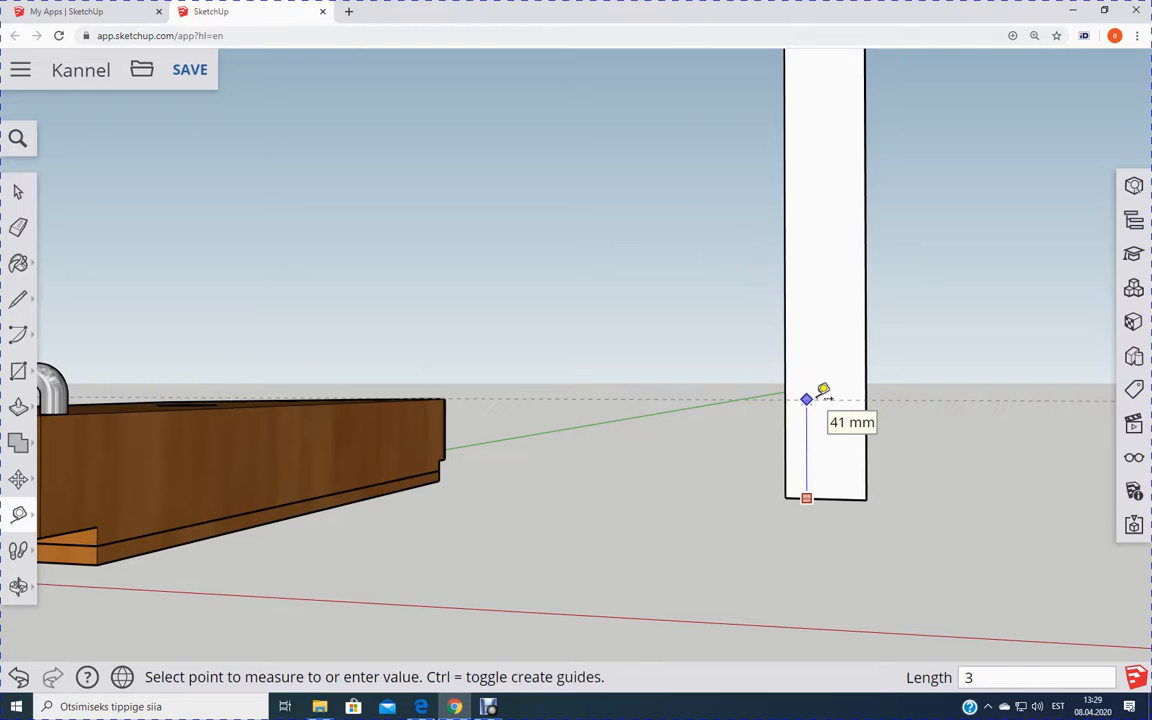
pyautogui.press('Return')
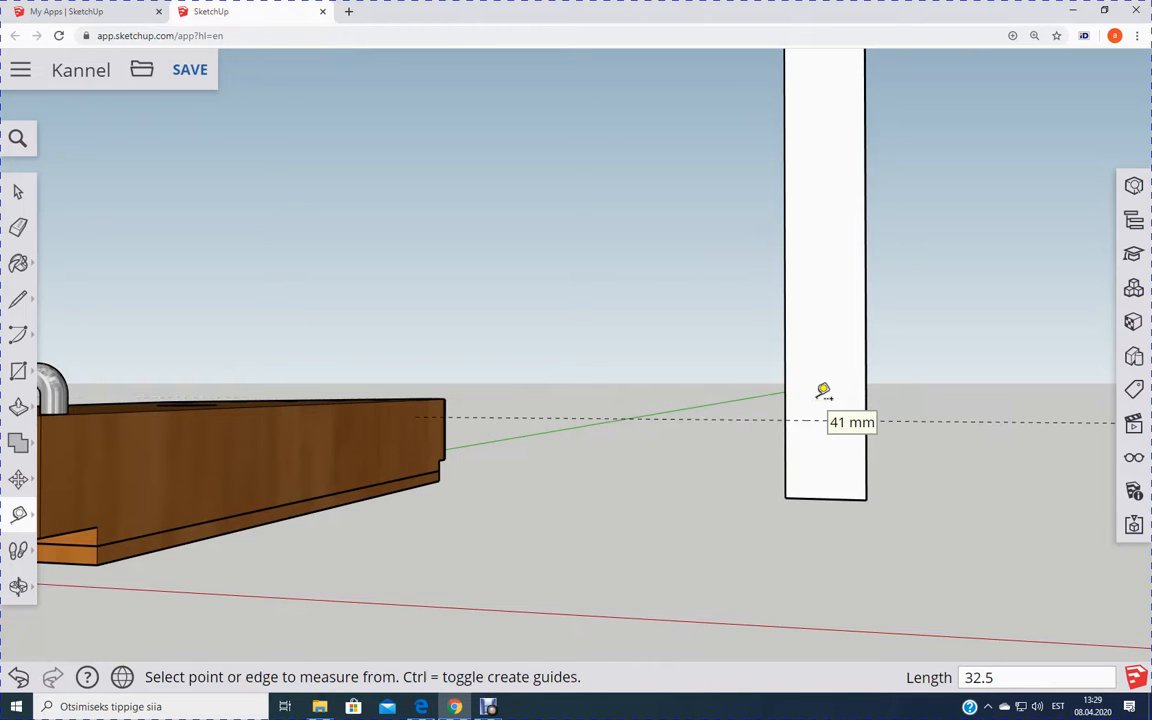
# Step: Draw an arc from where the guide meets the face's left edge to its bottom right corner
pyautogui.click(19, 336)
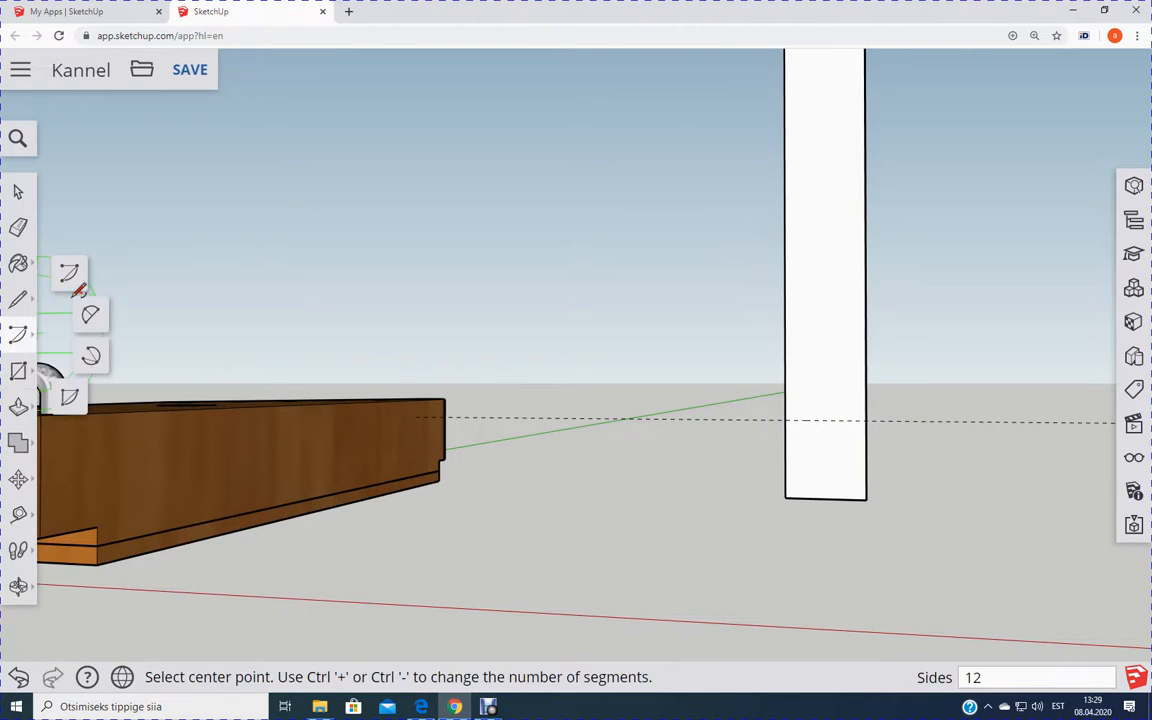
pyautogui.click(91, 317)
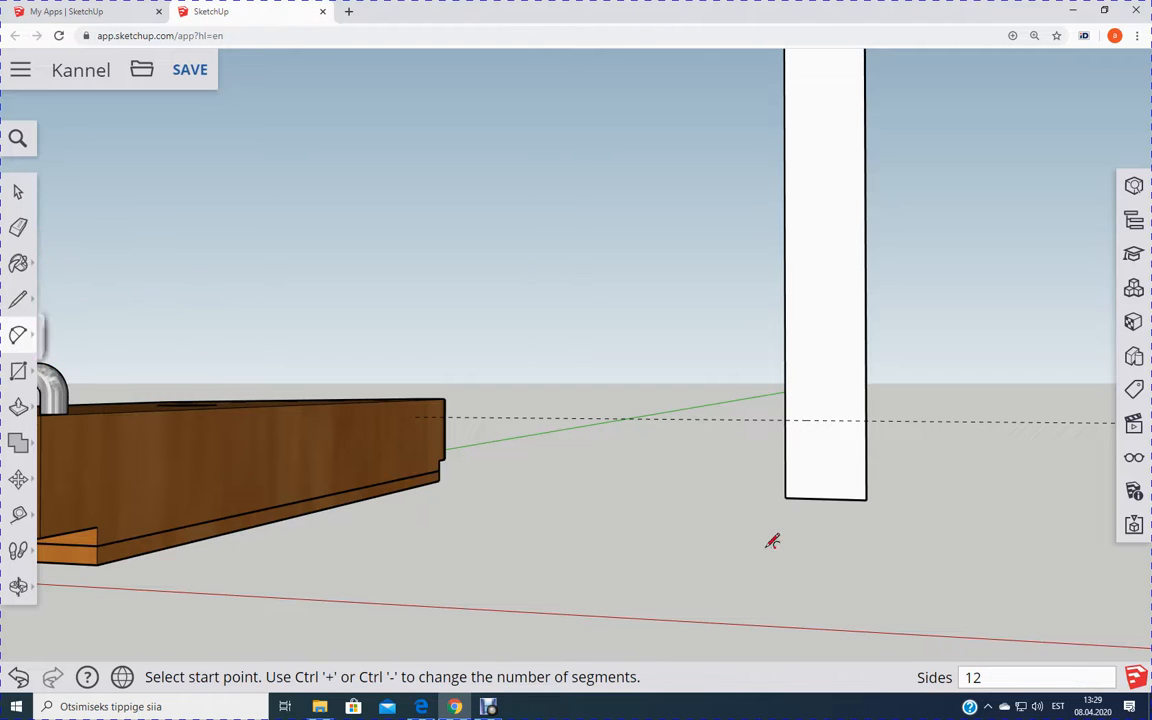
pyautogui.click(790, 418)
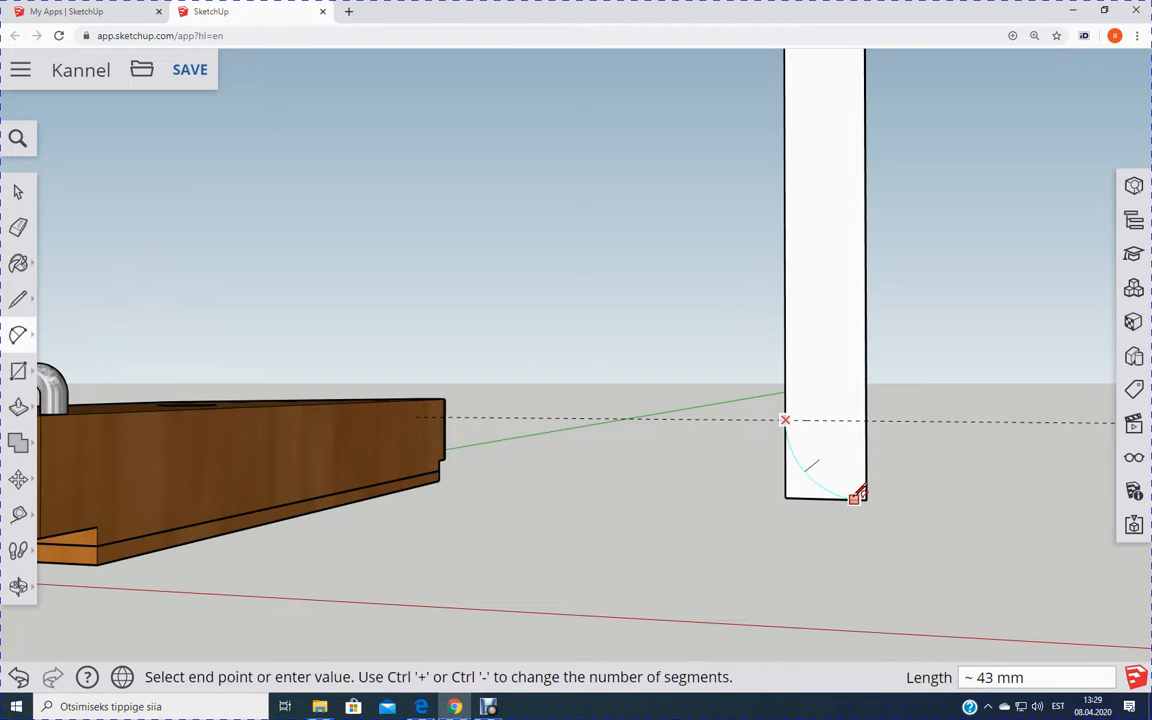
pyautogui.click(864, 490)
pyautogui.click(864, 490)
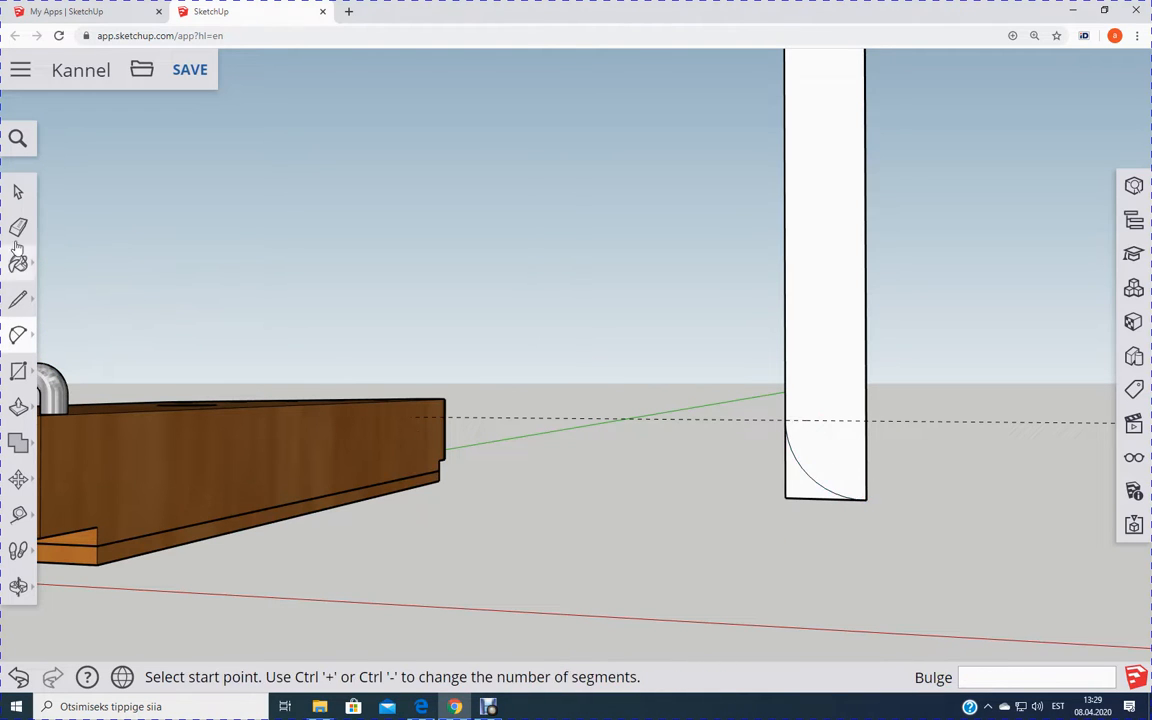
# Step: Erase the guide line and the leftover corner edges outside the arc, leaving a rounded lower end
pyautogui.click(18, 227)
pyautogui.click(787, 492)
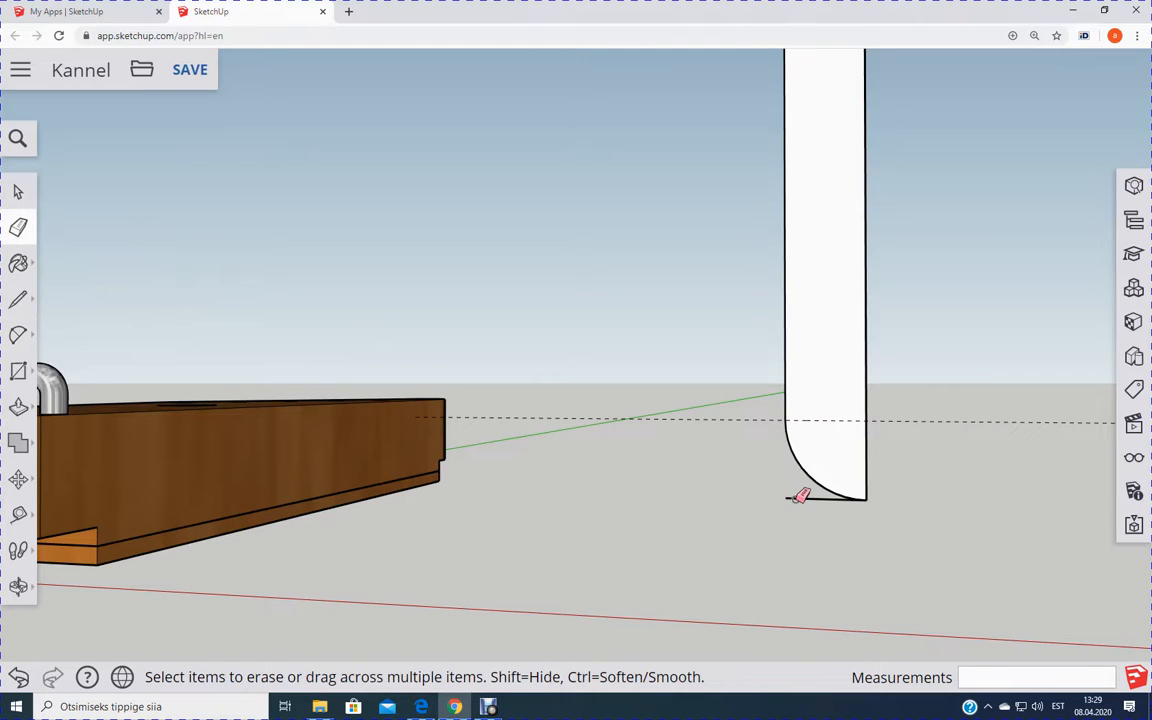
pyautogui.moveTo(558, 489)
pyautogui.mouseDown(button='middle')
pyautogui.moveTo(537, 566)
pyautogui.moveTo(626, 411)
pyautogui.mouseUp(button='middle')
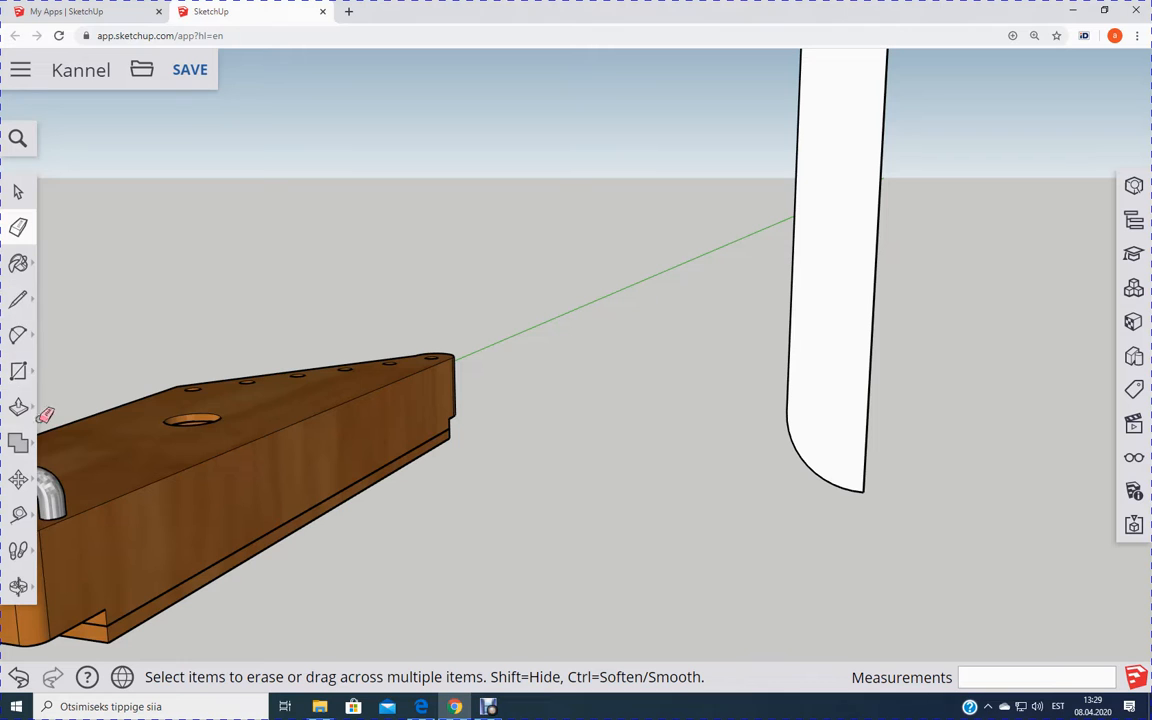
# Step: Draw a horizontal circle of about 139 mm radius centred on the profile's lowest right corner
pyautogui.click(20, 371)
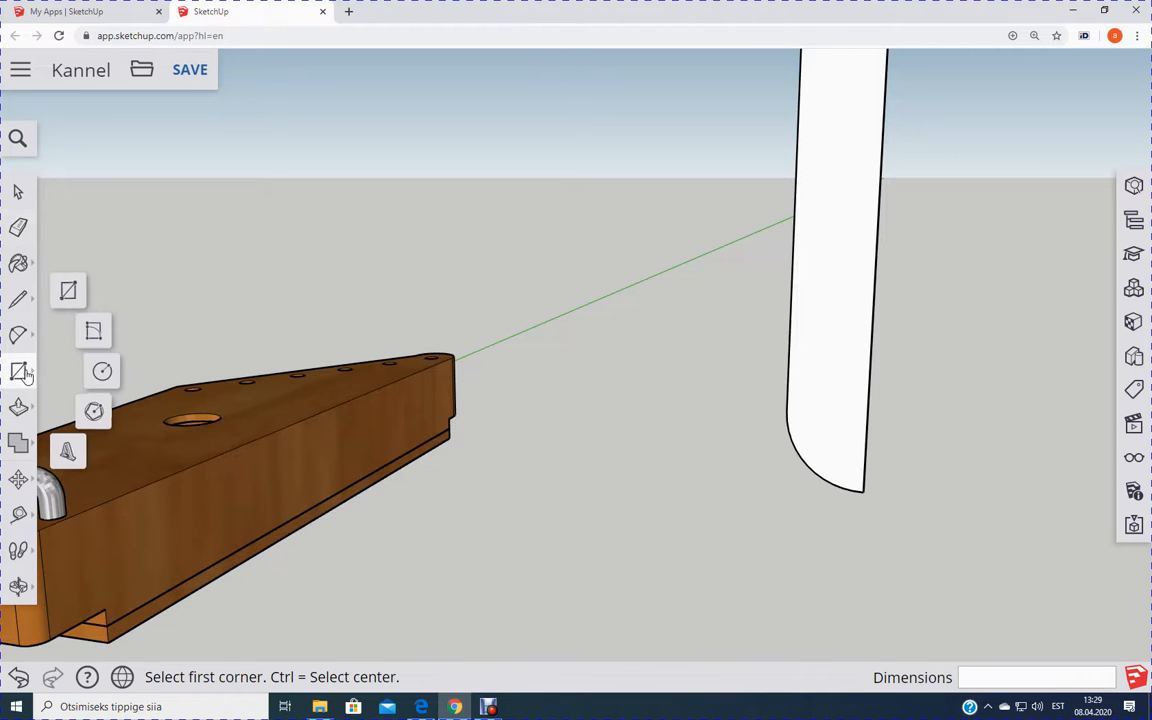
pyautogui.click(97, 368)
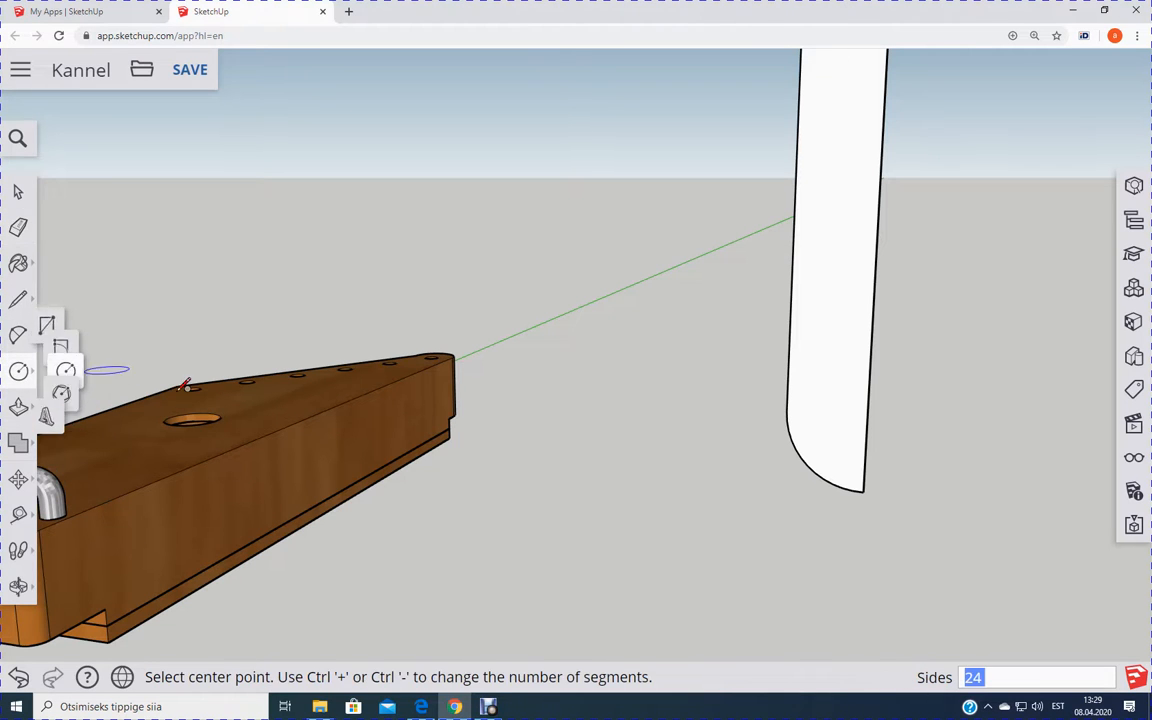
pyautogui.click(865, 491)
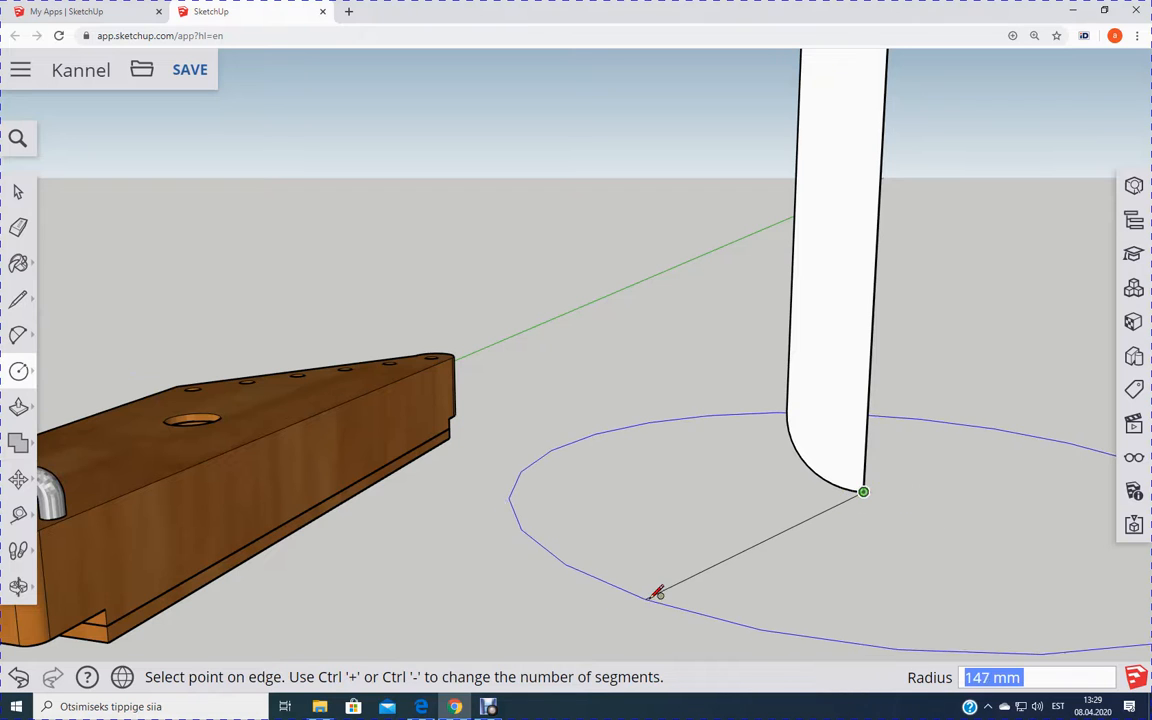
pyautogui.click(666, 587)
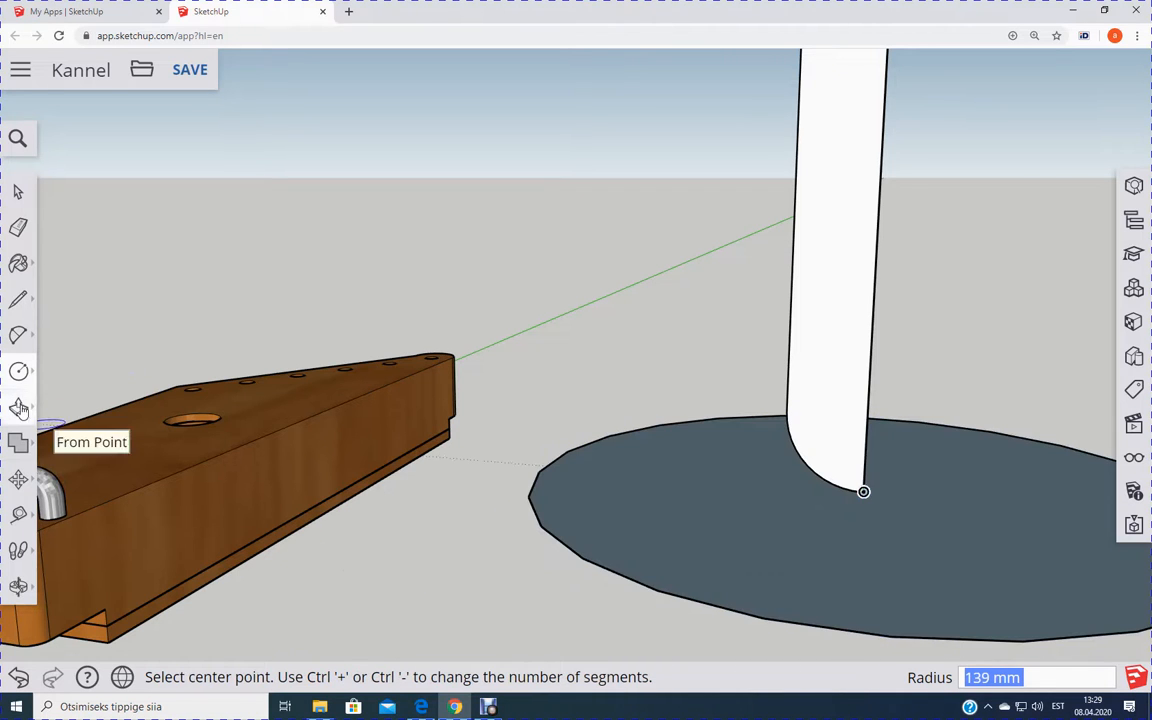
# Step: Sweep the upright profile all the way around the circle with Follow Me to form a round-bottomed cylinder
pyautogui.click(19, 406)
pyautogui.click(62, 407)
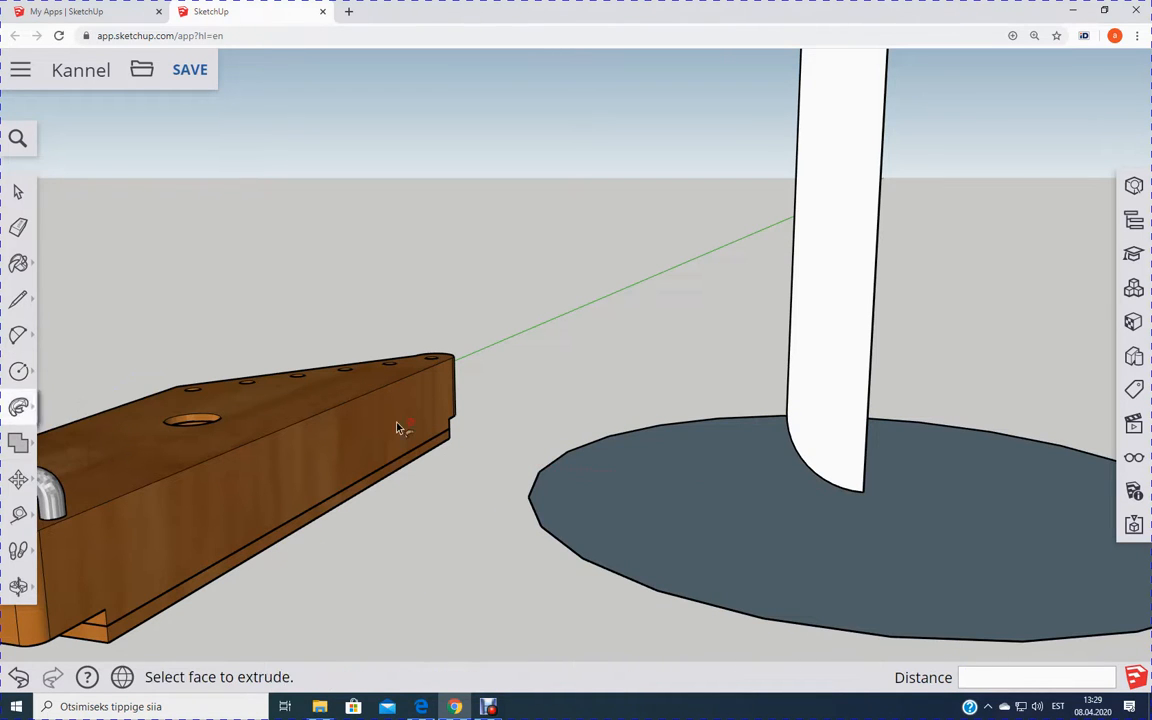
pyautogui.click(840, 365)
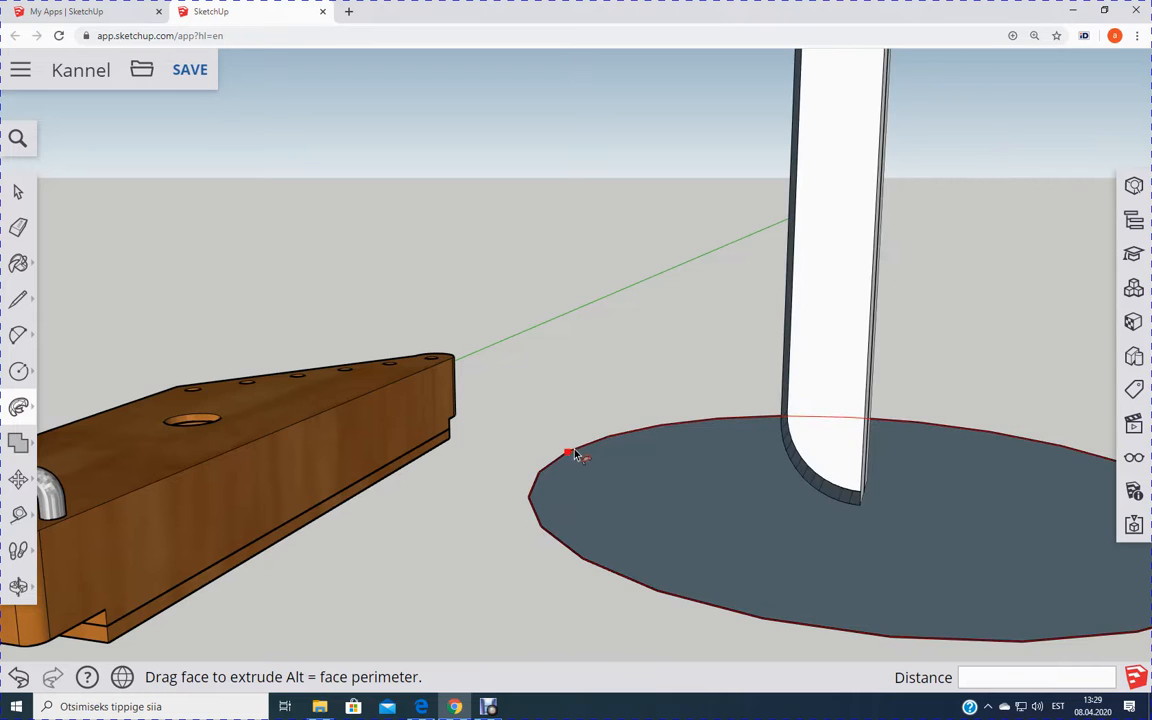
pyautogui.click(550, 474)
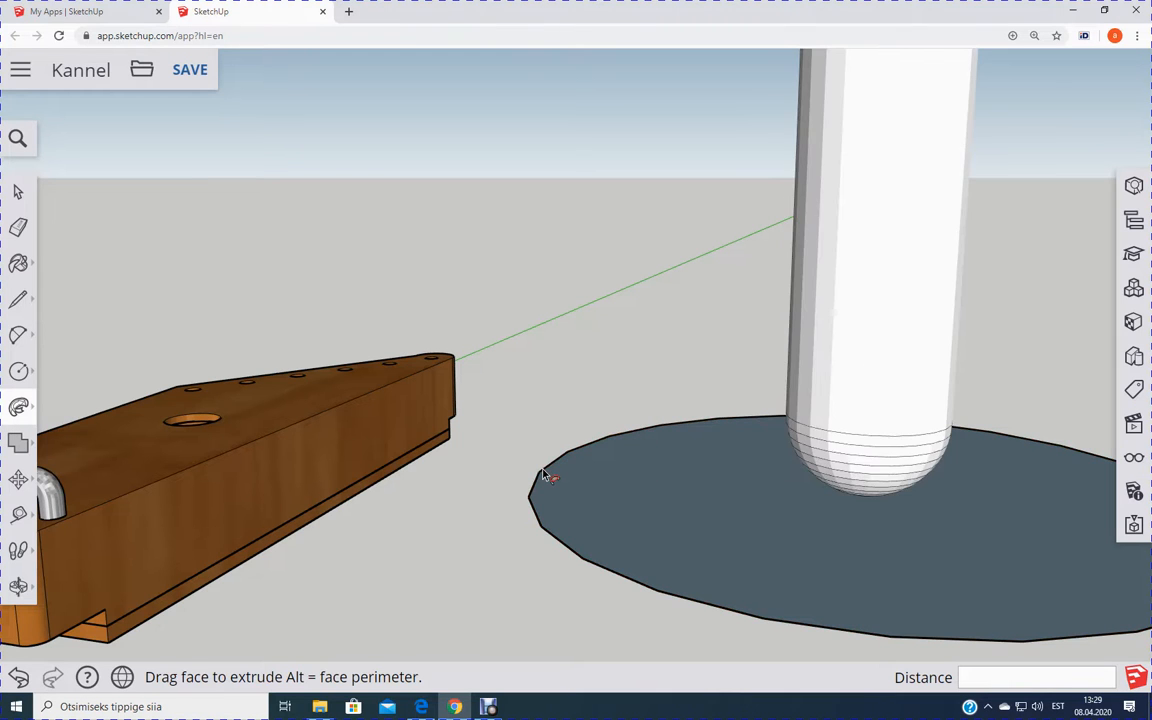
# Step: Erase the large path circle beneath the cylinder
pyautogui.scroll(-10, 545, 474)
pyautogui.moveTo(857, 302); pyautogui.dragTo(800, 440, button='middle')
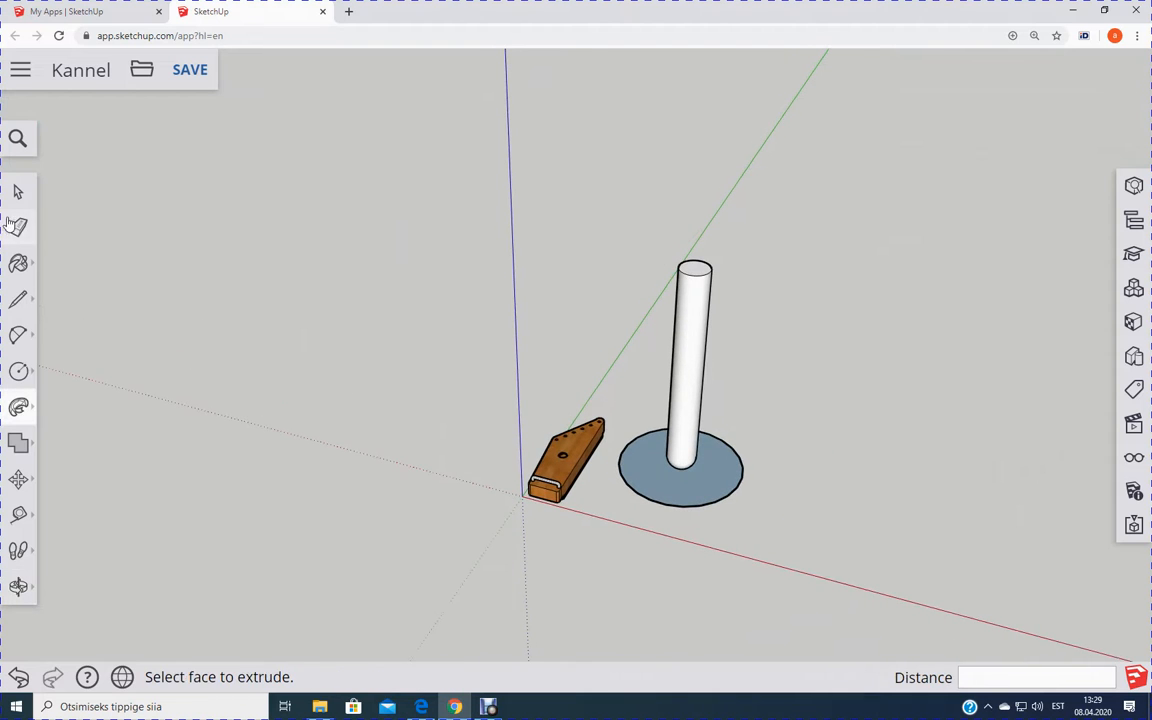
pyautogui.click(18, 226)
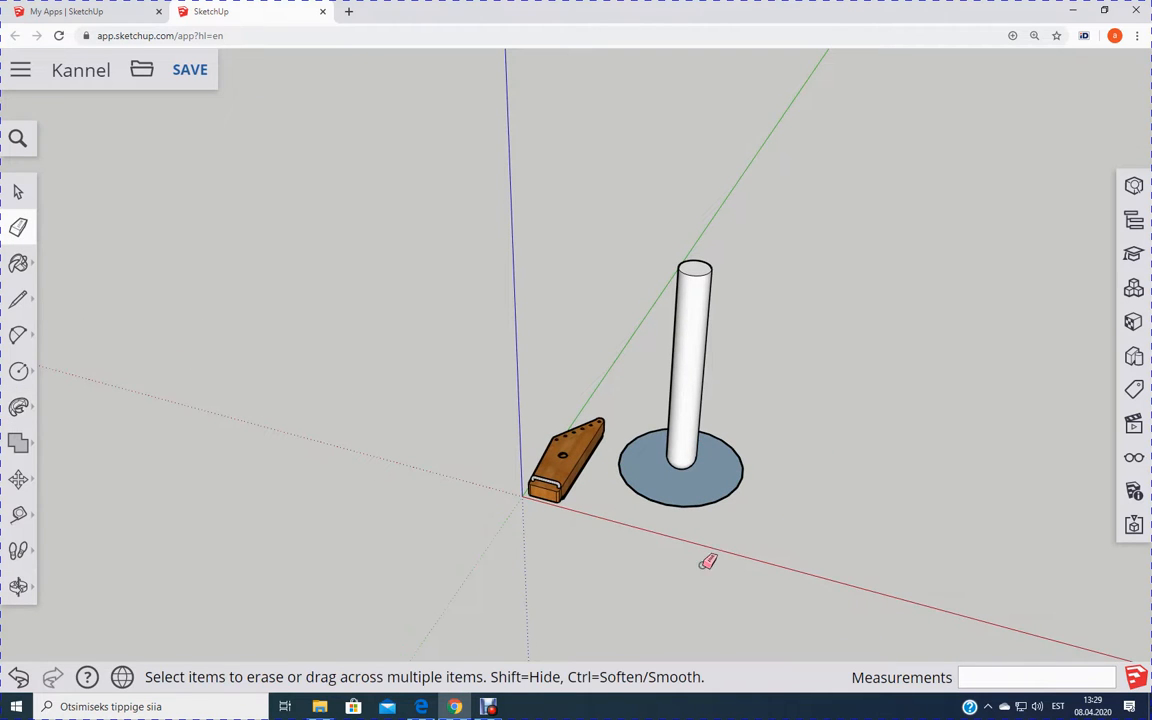
pyautogui.click(690, 502)
pyautogui.scroll(3, 681, 504)
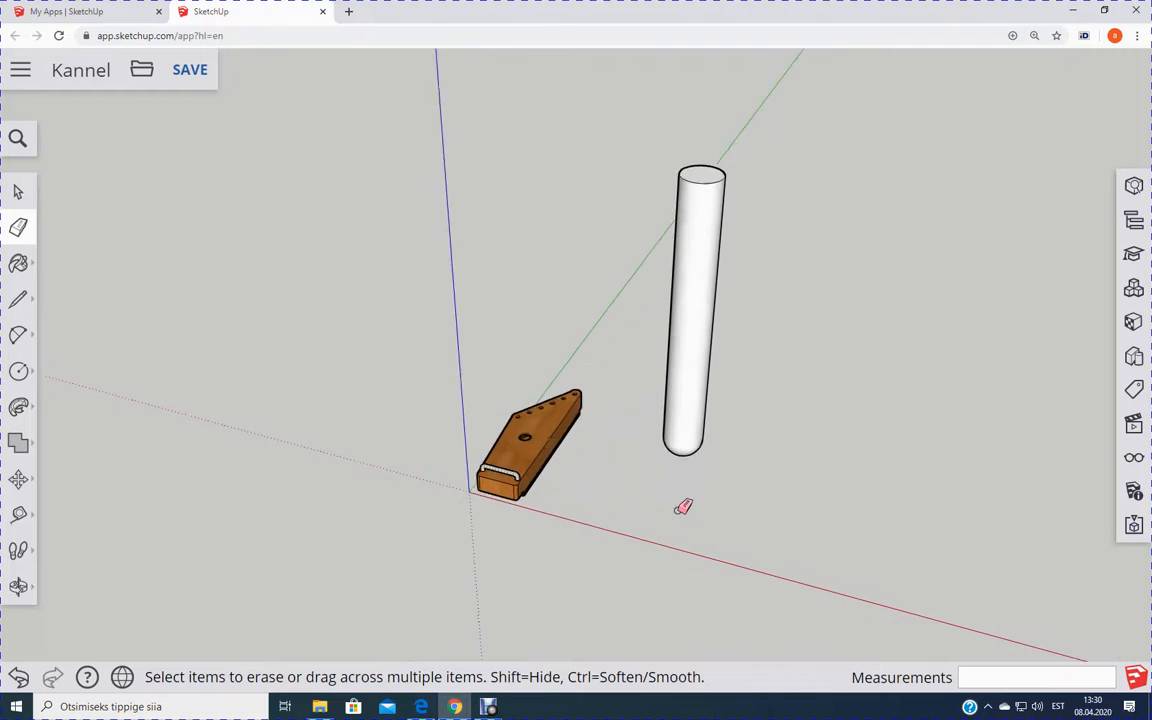
# Step: Select the entire round-bottomed cylinder and make it a group
pyautogui.scroll(-2, 667, 511)
pyautogui.moveTo(822, 312)
pyautogui.mouseDown(button='middle')
pyautogui.moveTo(913, 334)
pyautogui.moveTo(880, 330)
pyautogui.mouseUp(button='middle')
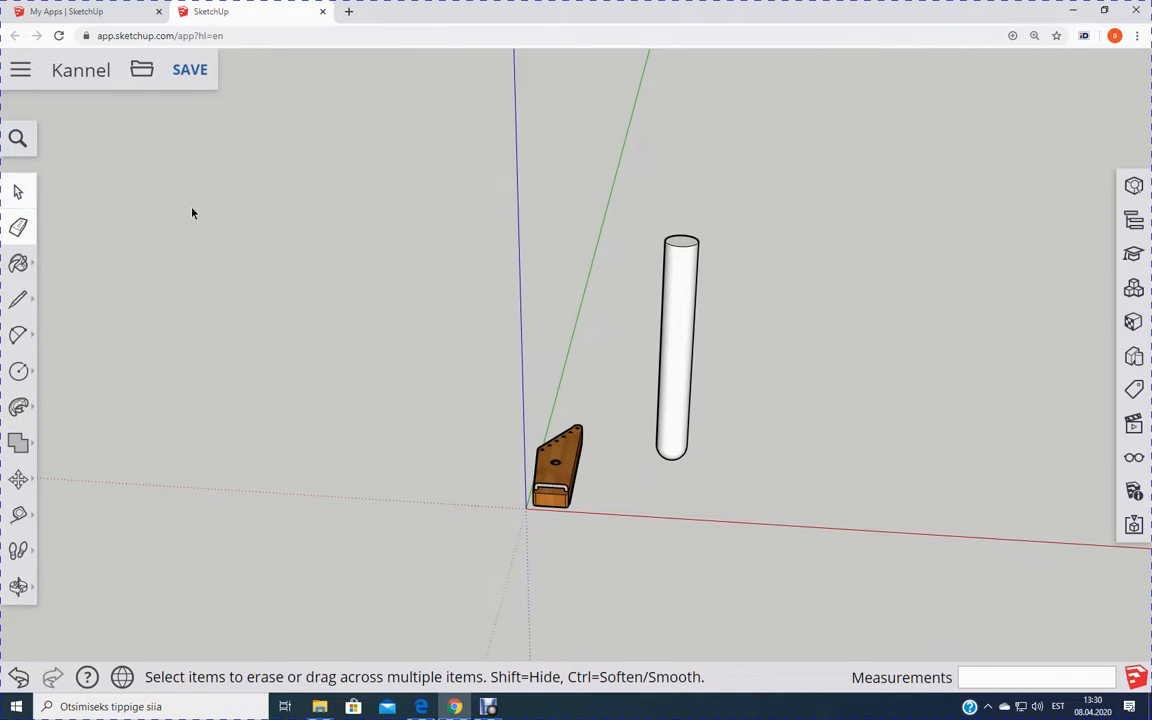
pyautogui.click(18, 191)
pyautogui.moveTo(627, 206); pyautogui.dragTo(734, 510)
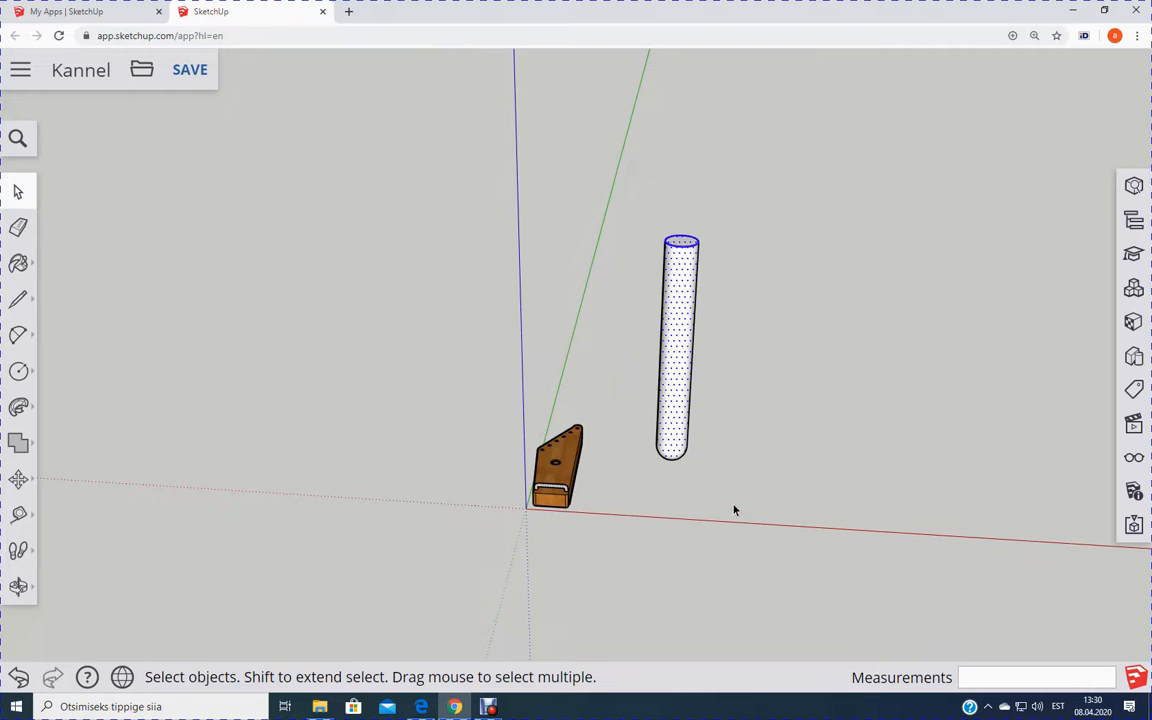
pyautogui.rightClick(683, 342)
pyautogui.click(779, 545)
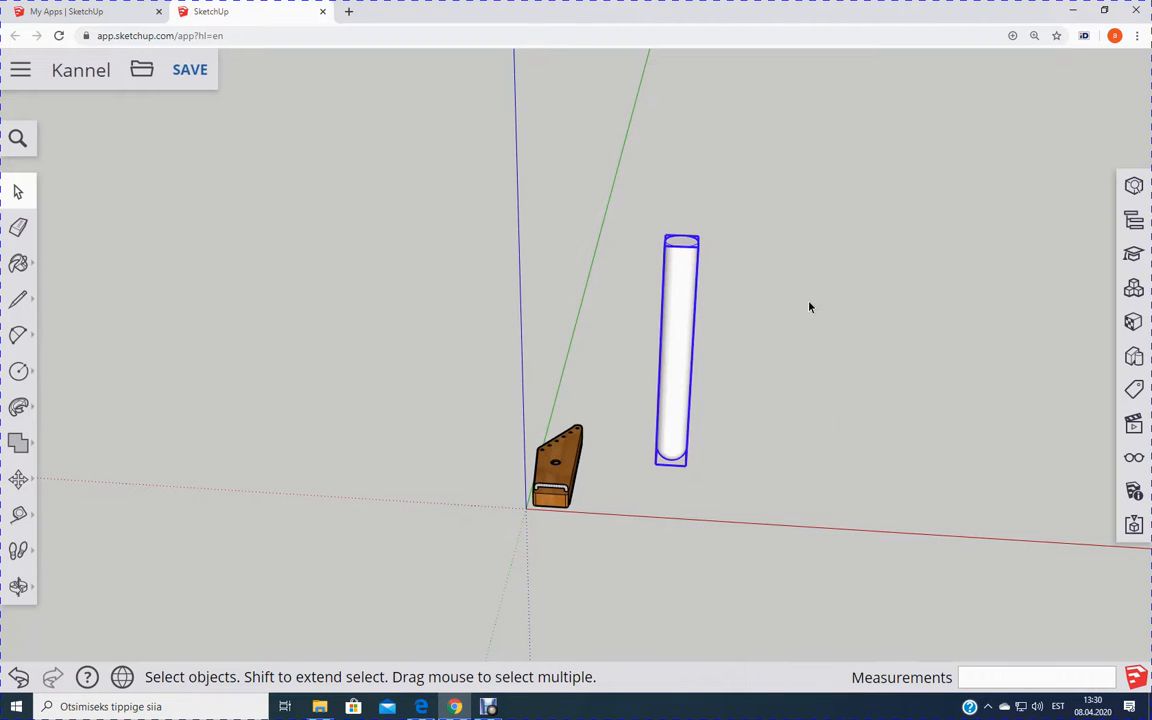
# Step: Draw a chord between two rim points of the cylinder's top face and a perpendicular line from its midpoint past the face's centre
pyautogui.scroll(3, 790, 285)
pyautogui.moveTo(756, 254); pyautogui.dragTo(490, 422, button='middle')
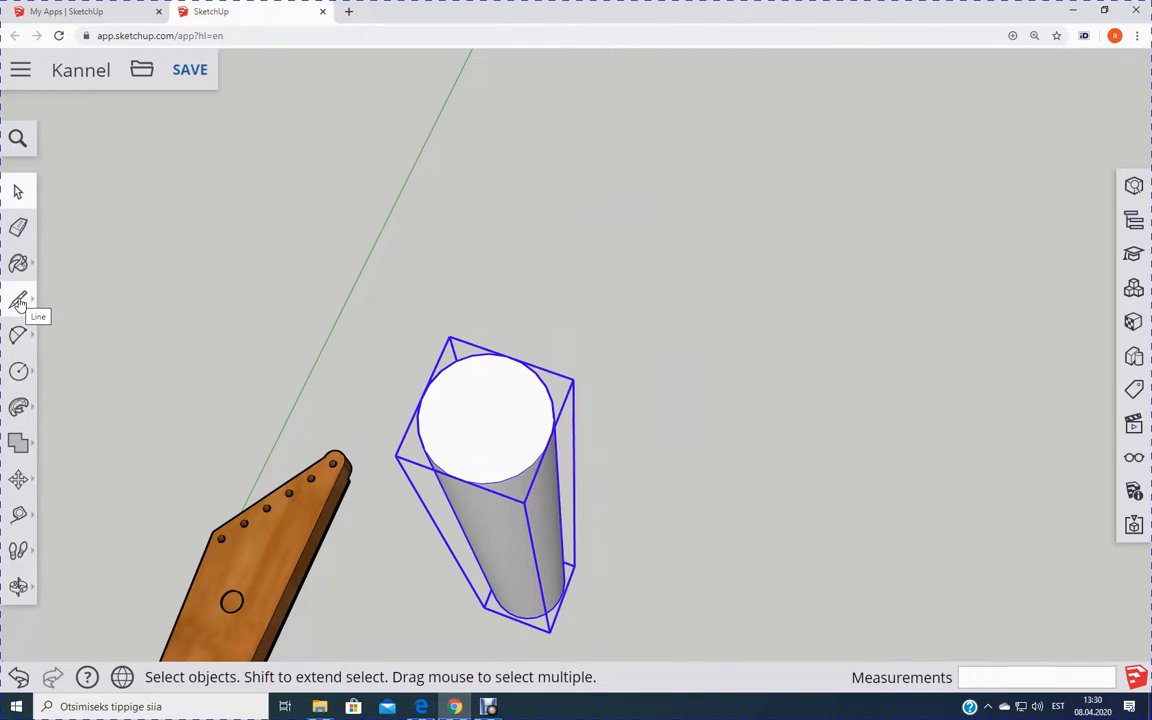
pyautogui.scroll(3, 605, 416)
pyautogui.moveTo(698, 530); pyautogui.dragTo(619, 396, button='middle')
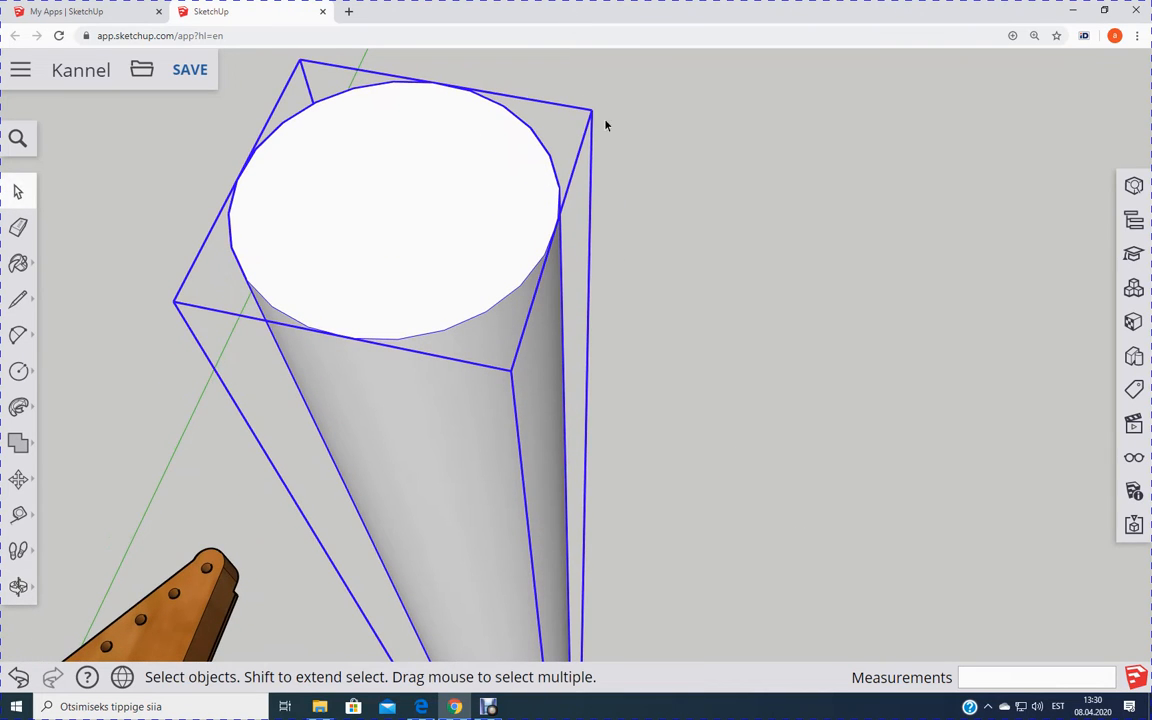
pyautogui.scroll(2, 267, 132)
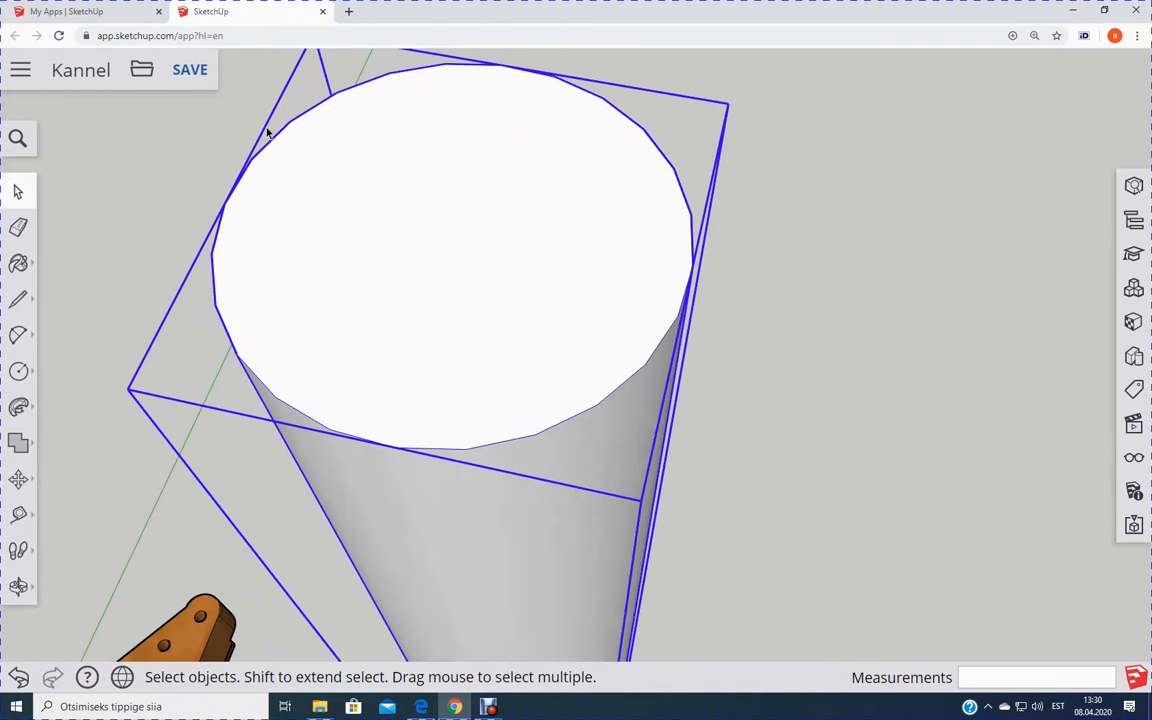
pyautogui.click(18, 300)
pyautogui.click(466, 449)
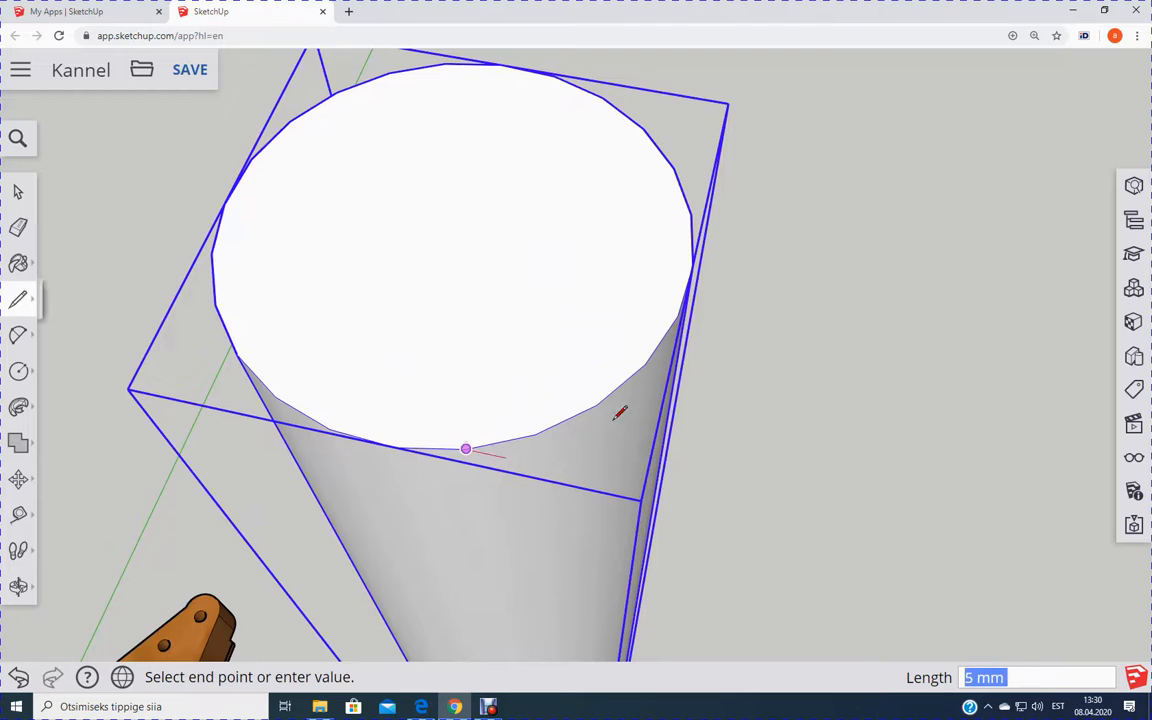
pyautogui.click(645, 364)
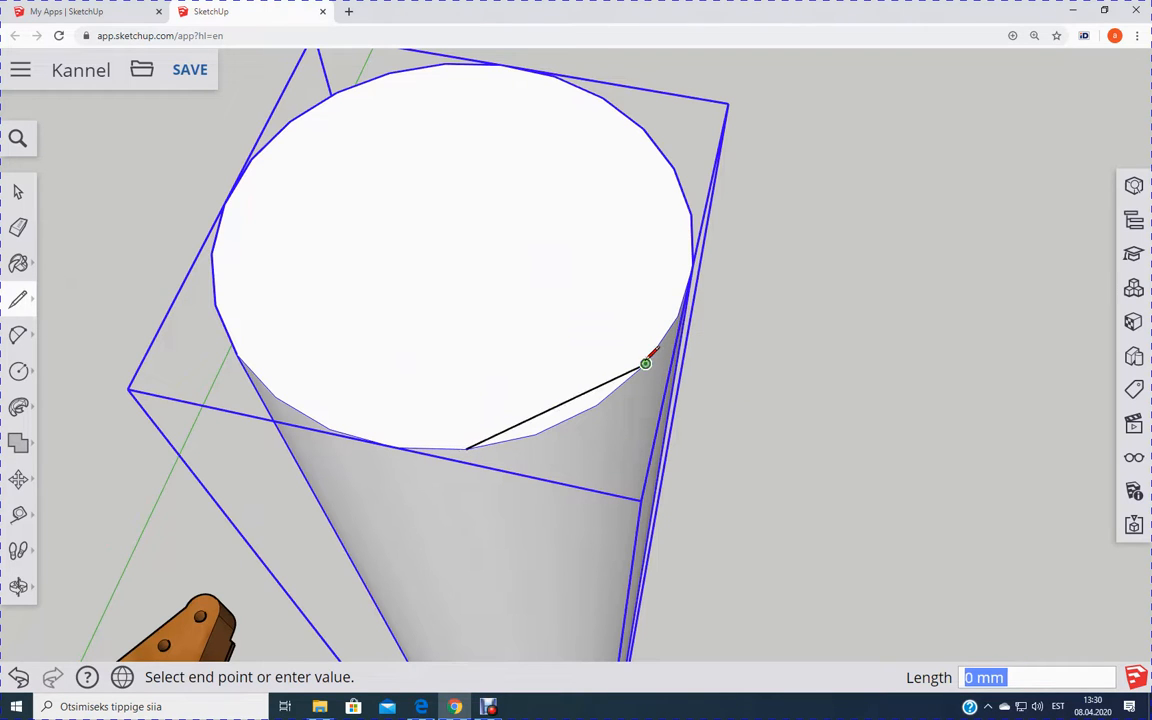
pyautogui.press('Escape')
pyautogui.click(557, 405)
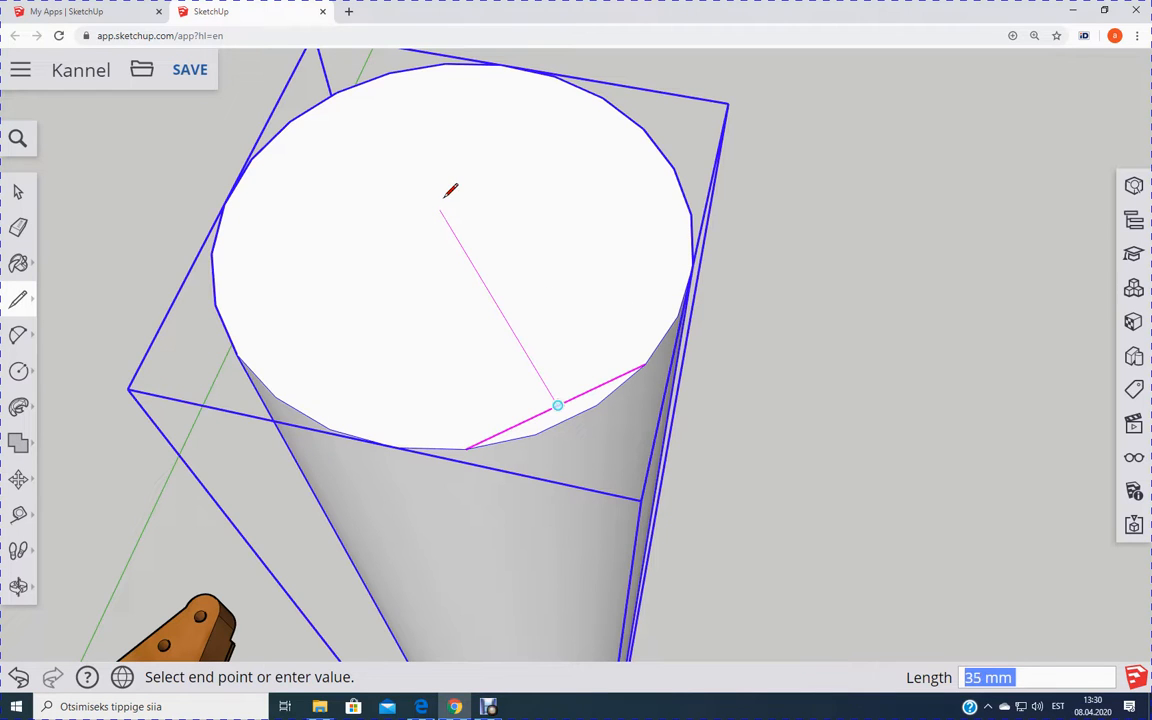
pyautogui.click(433, 195)
pyautogui.press('Escape')
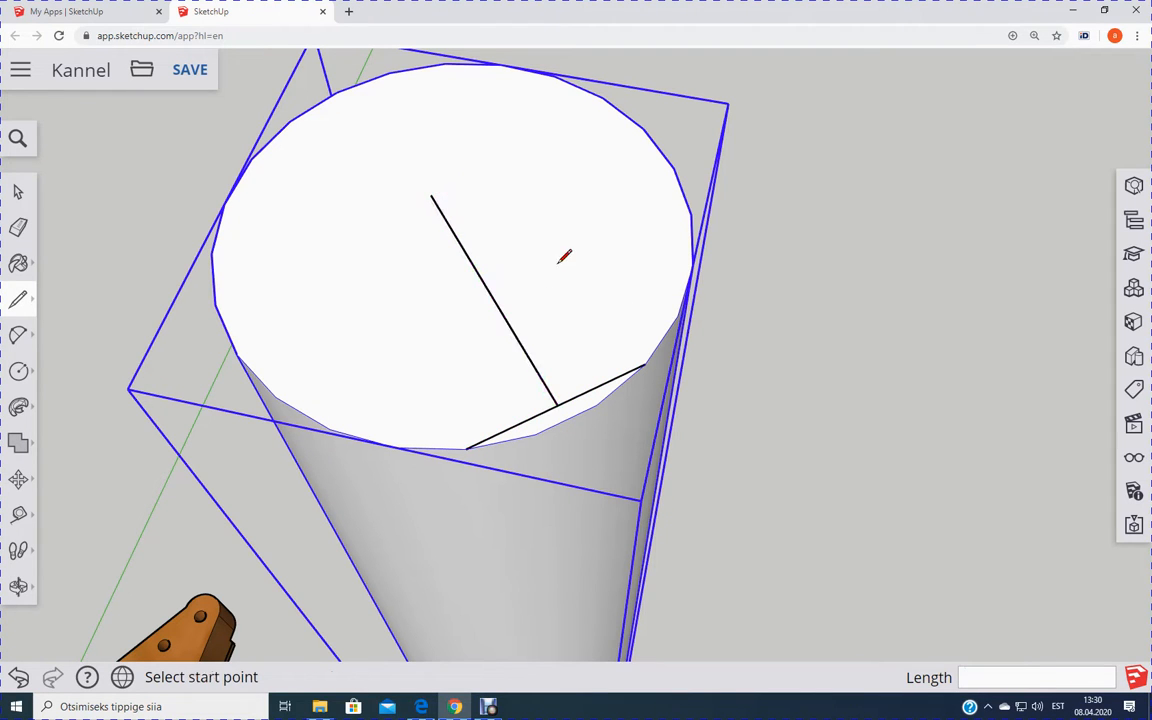
# Step: Draw a second chord elsewhere on the top rim and a perpendicular from its midpoint that crosses the first perpendicular
pyautogui.click(603, 97)
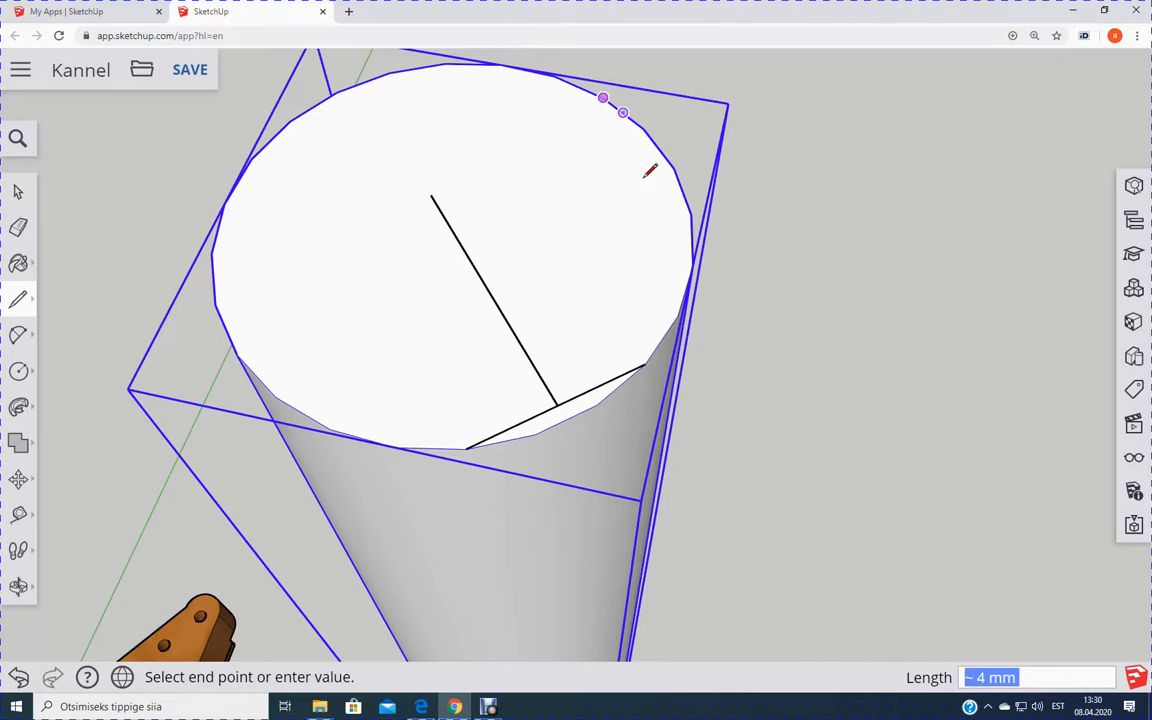
pyautogui.click(690, 212)
pyautogui.click(645, 153)
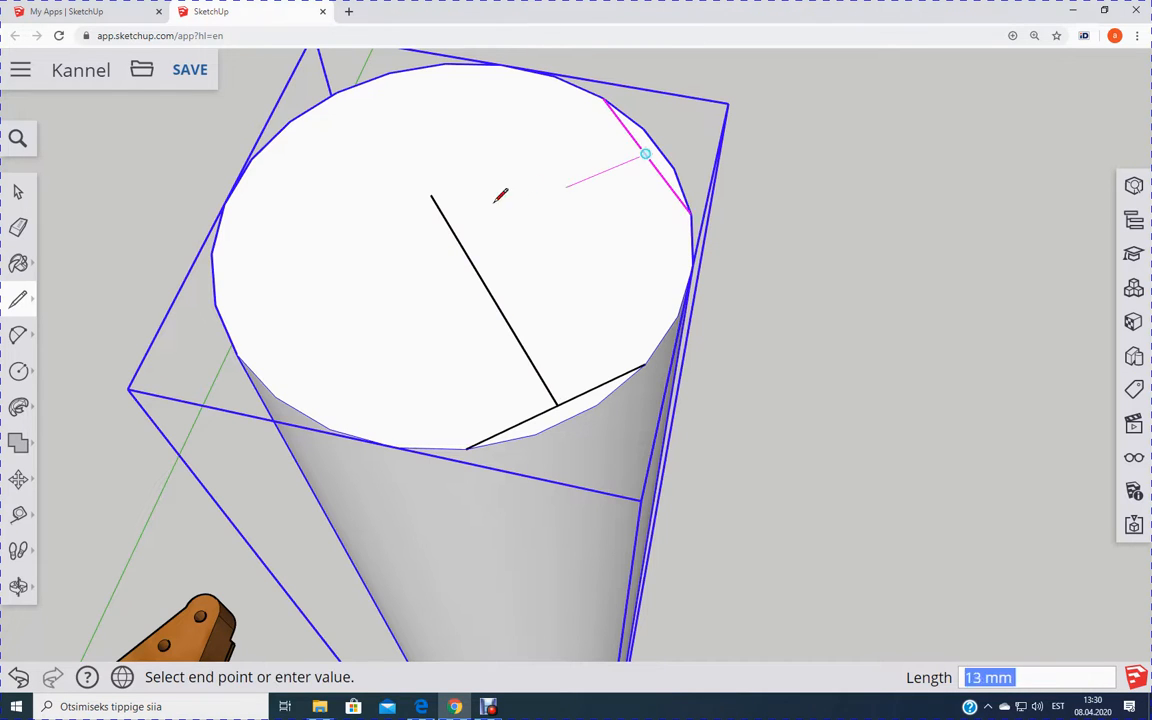
pyautogui.click(381, 262)
pyautogui.press('Escape')
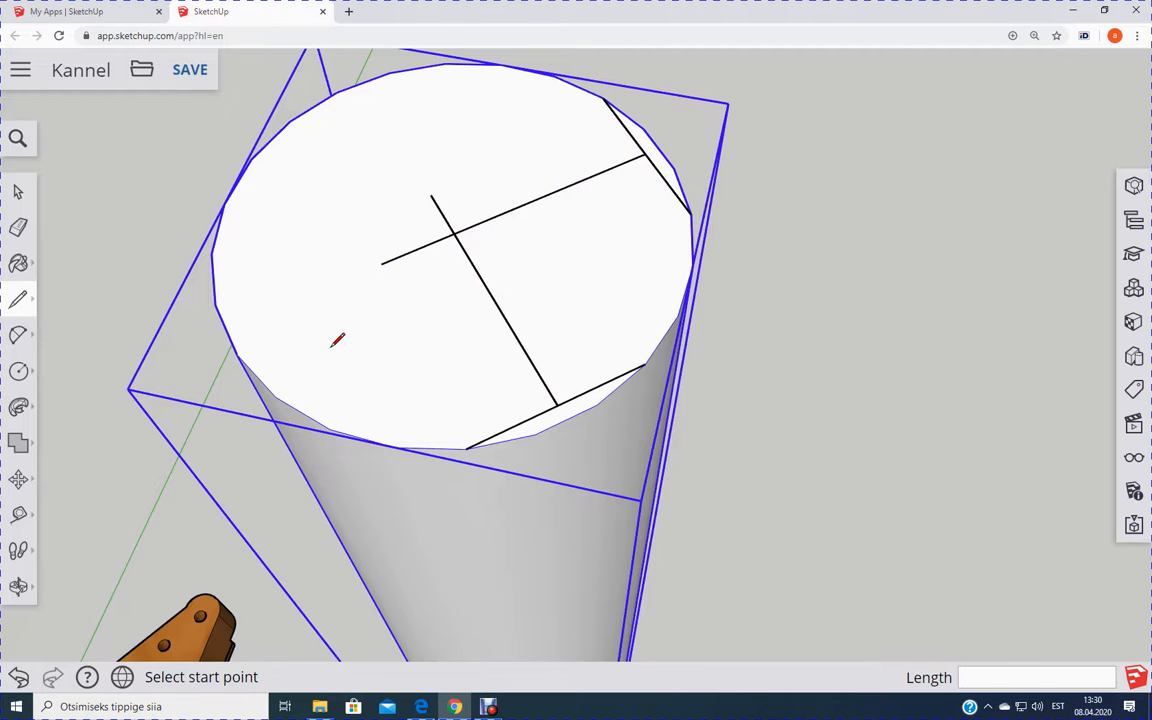
# Step: Draw a vertical line about 13 mm long, rising along the blue axis from the crossing of the two perpendiculars
pyautogui.moveTo(347, 332); pyautogui.dragTo(452, 229, button='middle')
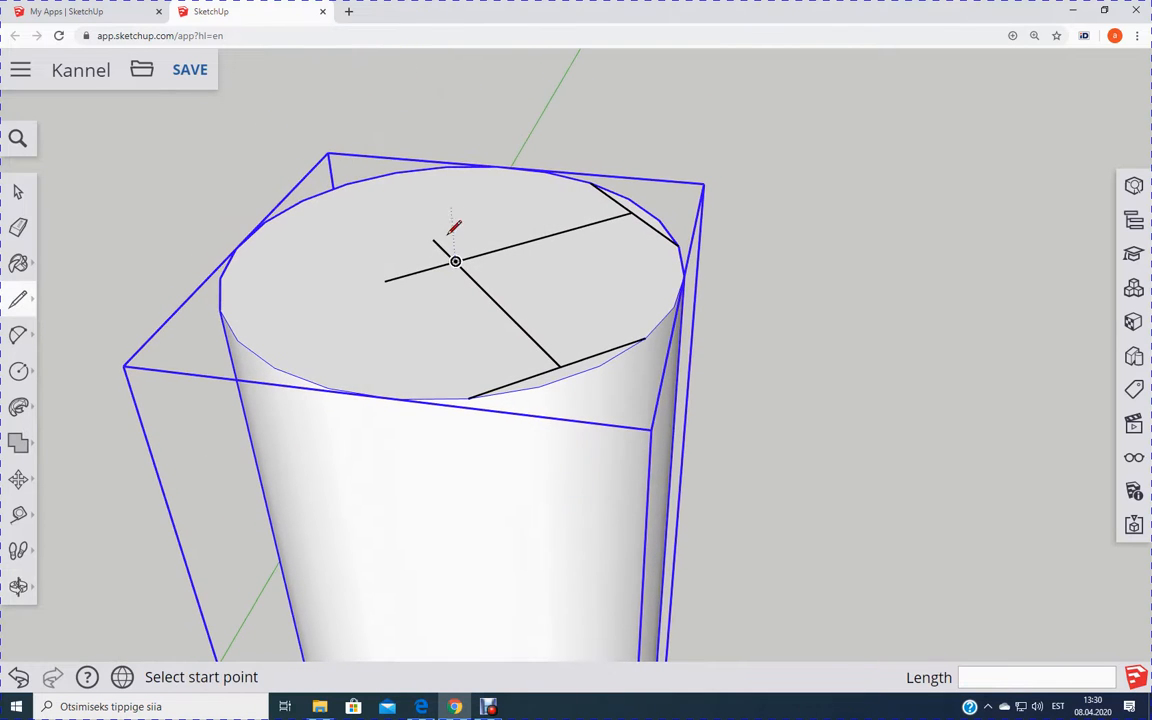
pyautogui.click(456, 261)
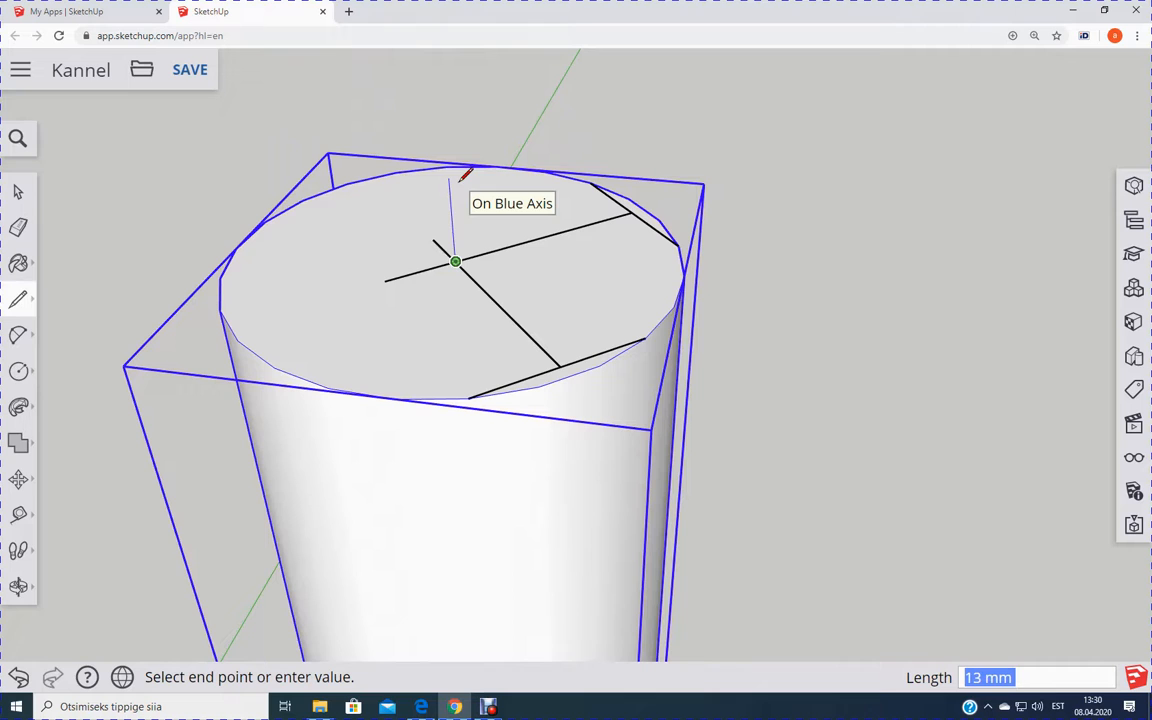
pyautogui.click(459, 180)
# Step: Erase both chords and their perpendicular lines from the top face, keeping the upright line at the centre
pyautogui.click(18, 227)
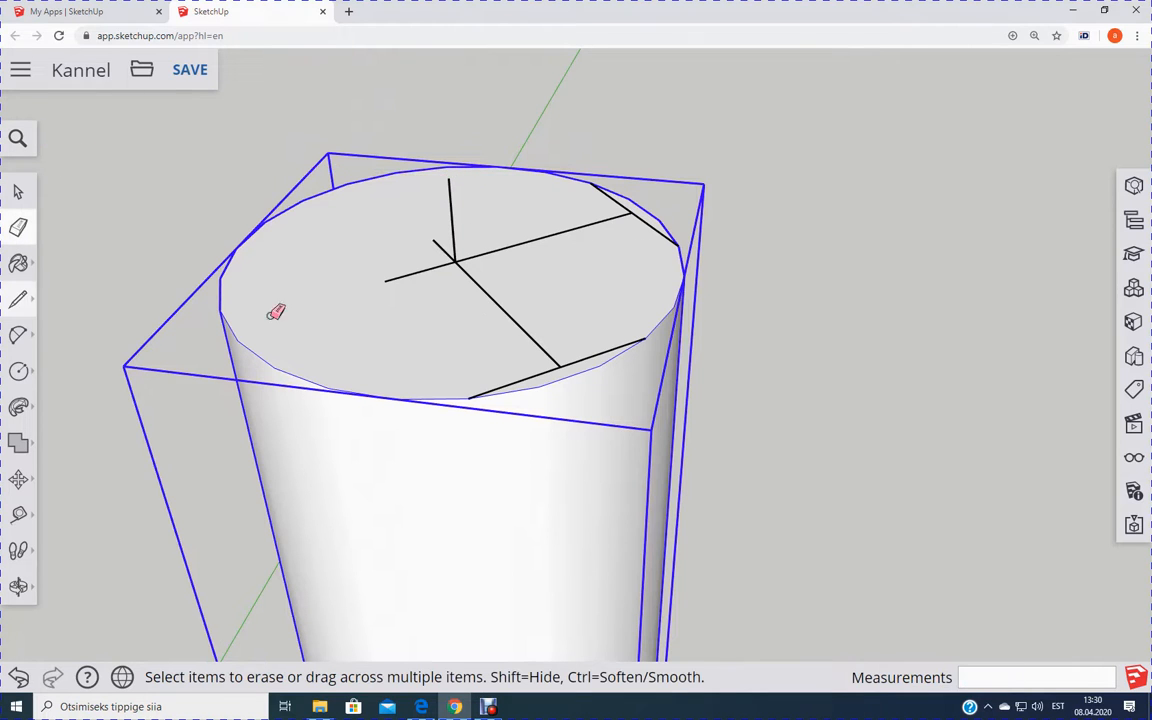
pyautogui.click(422, 272)
pyautogui.click(512, 313)
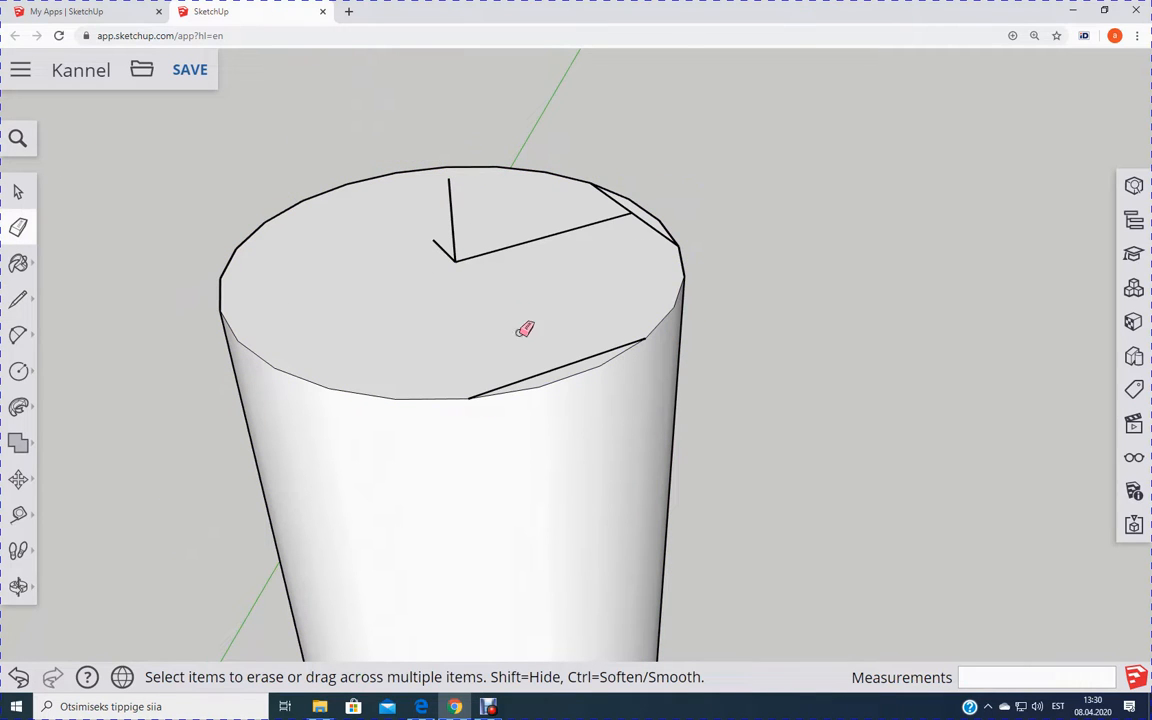
pyautogui.click(540, 375)
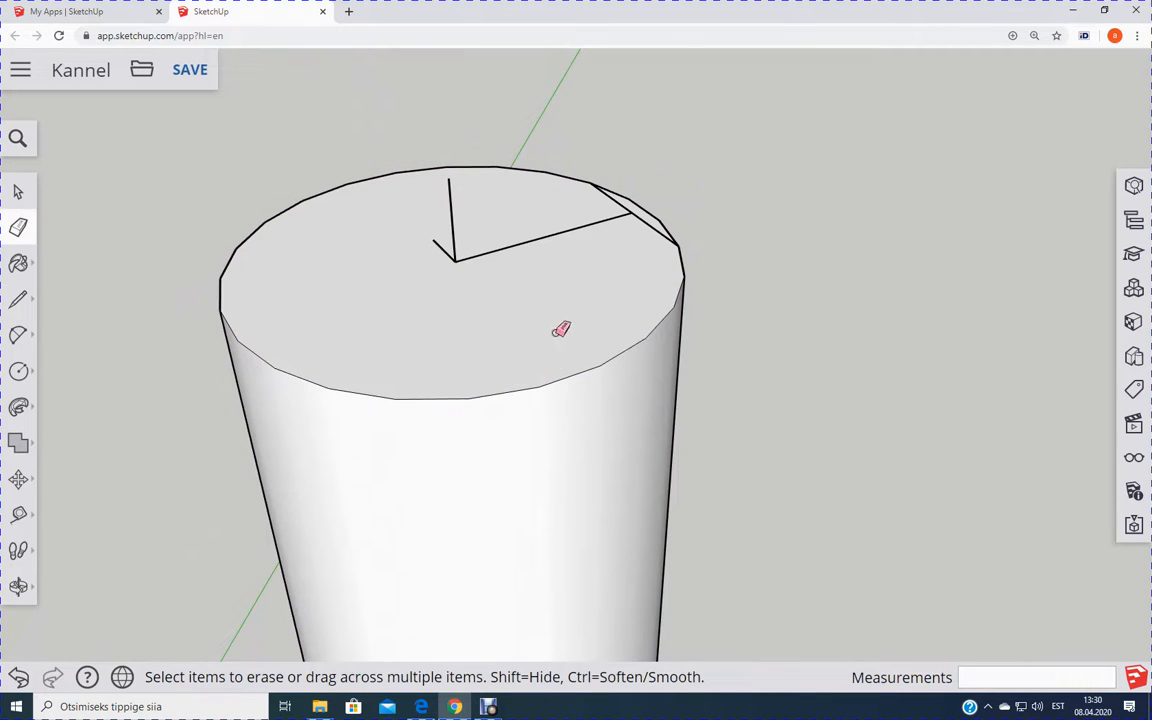
pyautogui.click(558, 234)
pyautogui.click(645, 214)
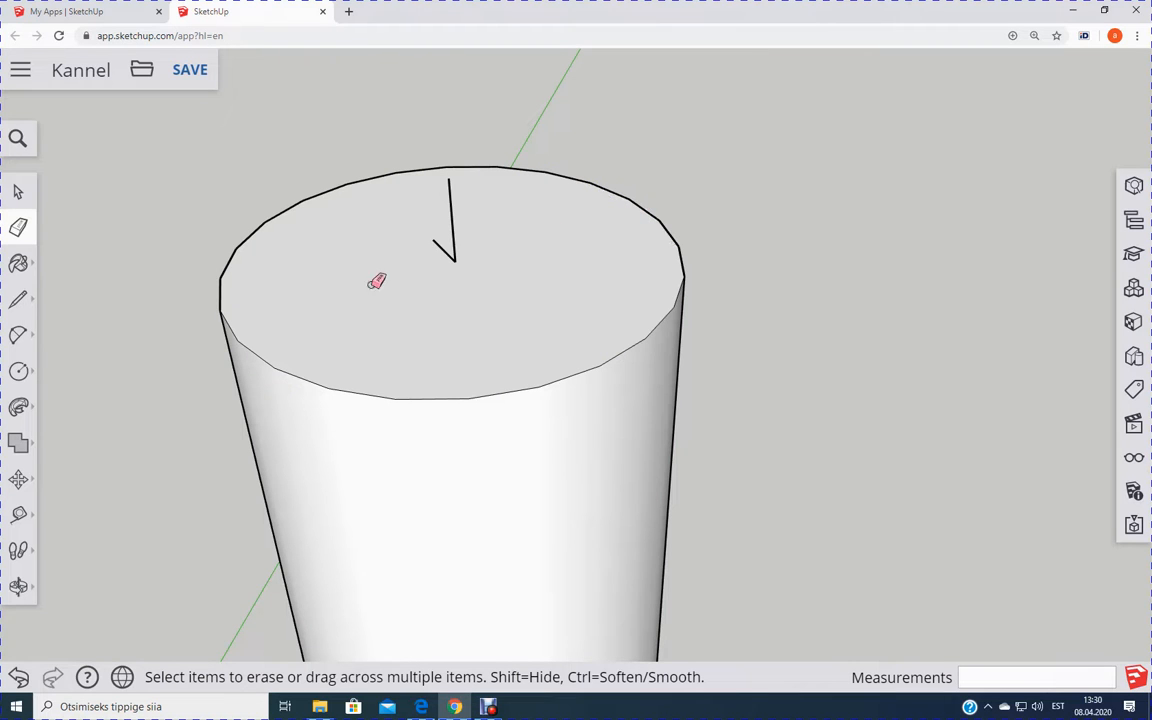
# Step: Draw a circle of about 33 mm radius from the upright line's foot to the cylinder's rim, and erase the upright line
pyautogui.click(18, 371)
pyautogui.click(455, 259)
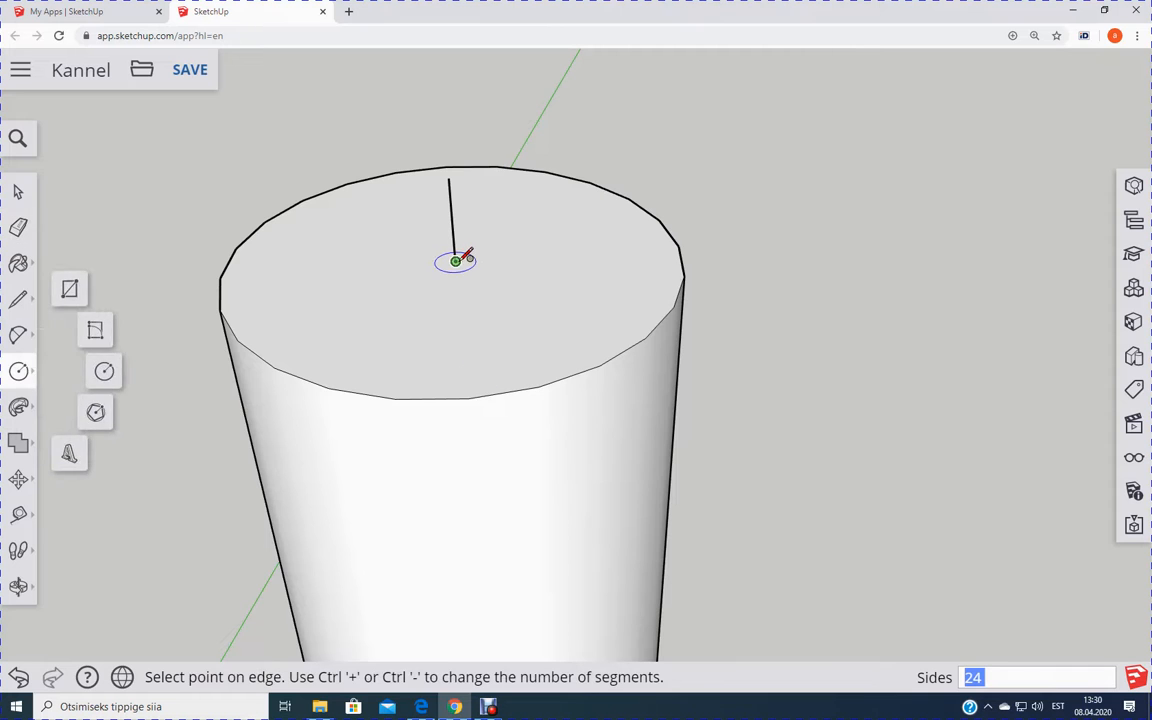
pyautogui.click(607, 361)
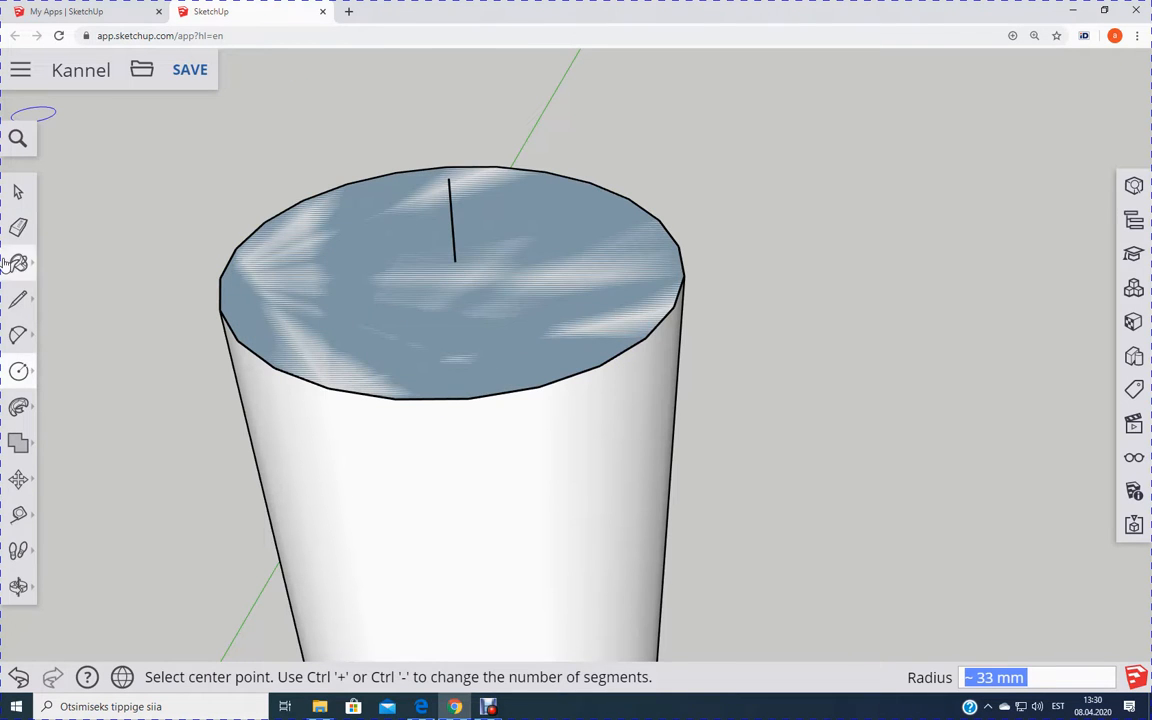
pyautogui.click(19, 228)
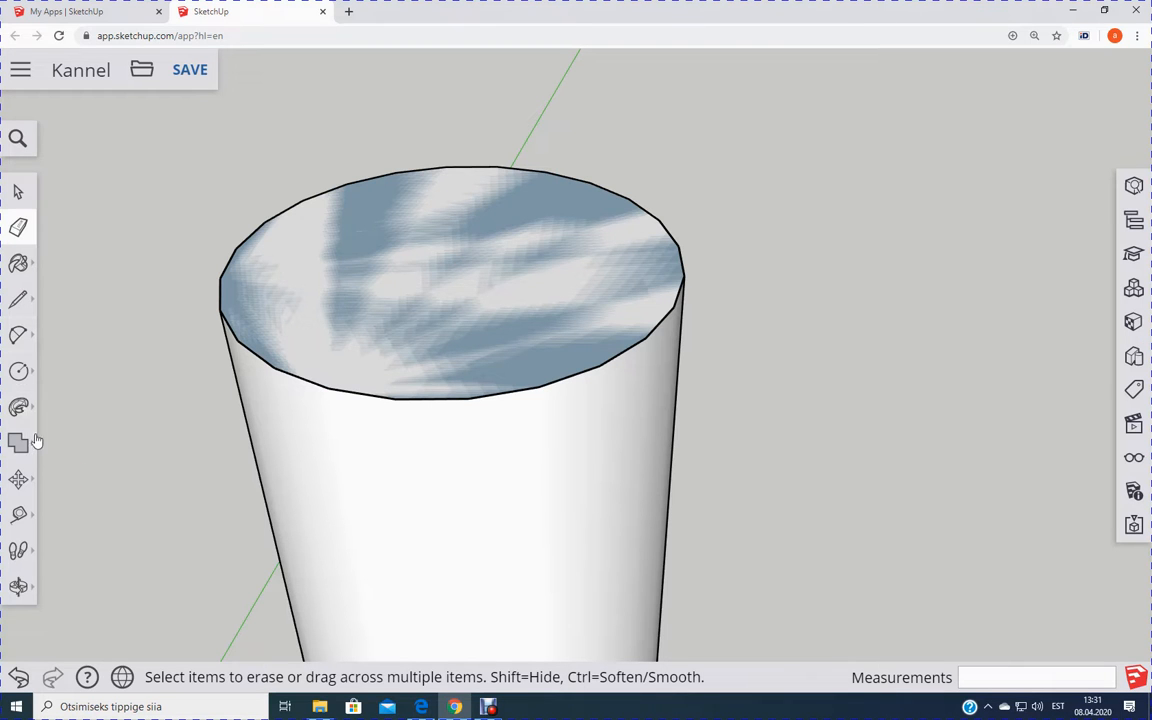
# Step: Extrude the new circle upward 150 mm with Push/Pull
pyautogui.click(20, 408)
pyautogui.click(71, 370)
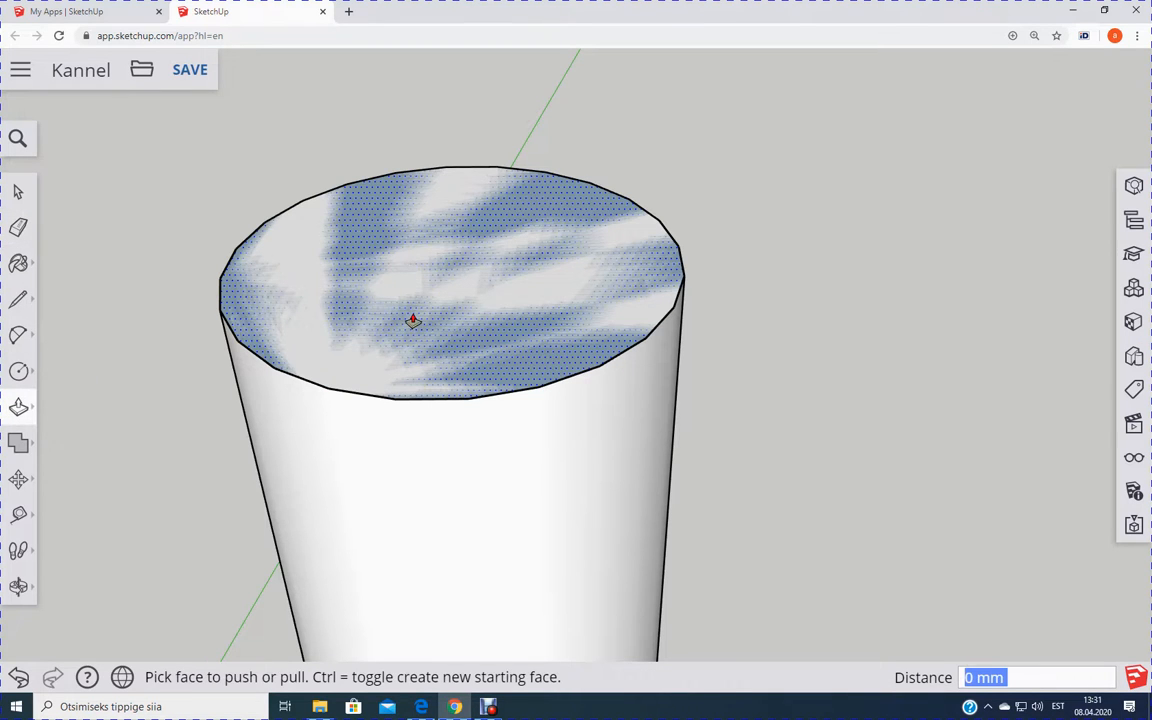
pyautogui.click(414, 318)
pyautogui.write('1')
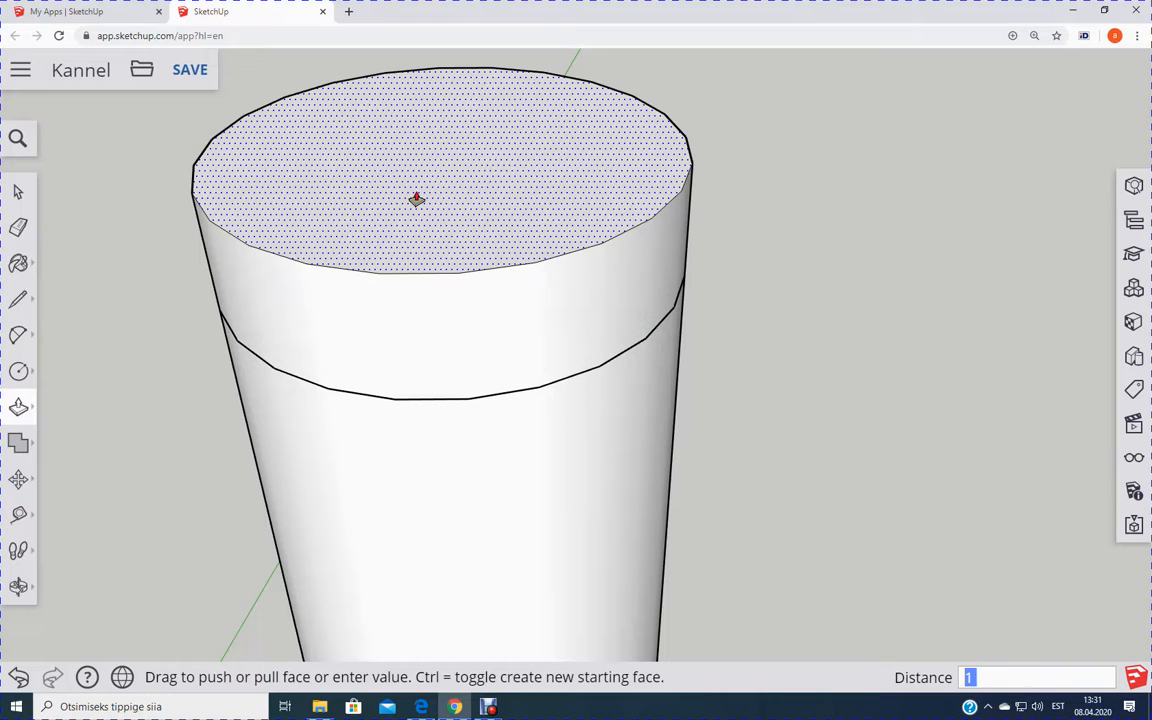
pyautogui.press('Return')
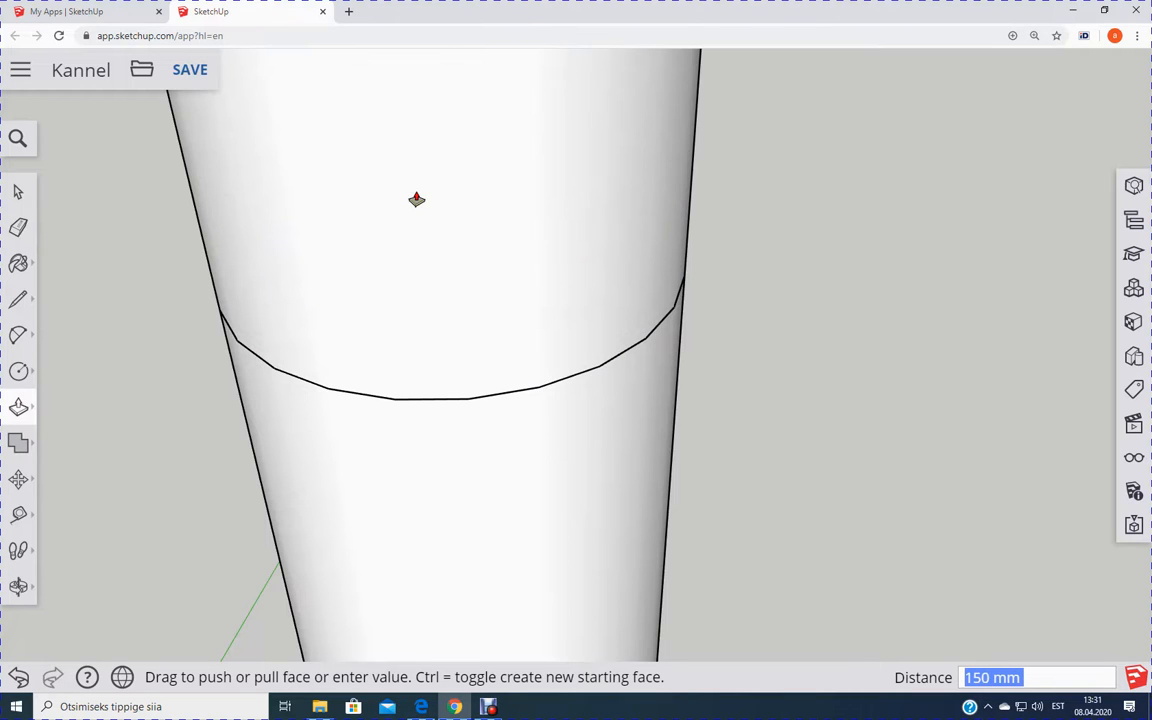
# Step: Select the whole upper cylinder section and make it a separate group
pyautogui.scroll(-10, 430, 270)
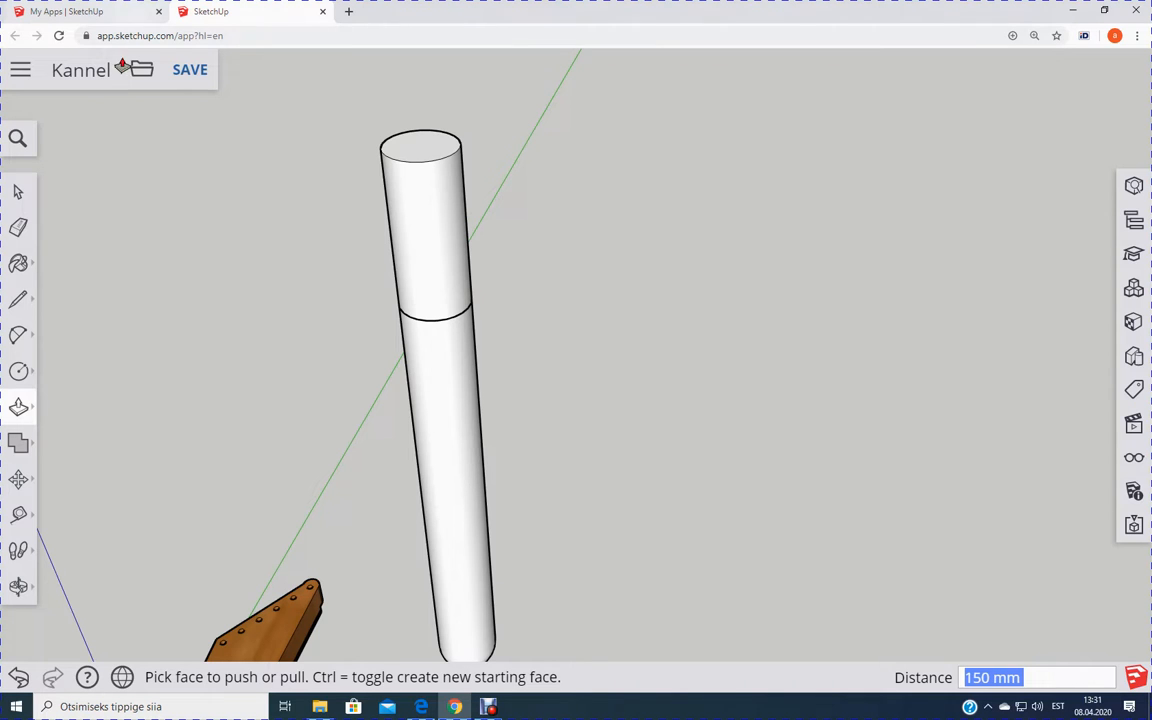
pyautogui.click(18, 191)
pyautogui.moveTo(329, 97); pyautogui.dragTo(574, 337)
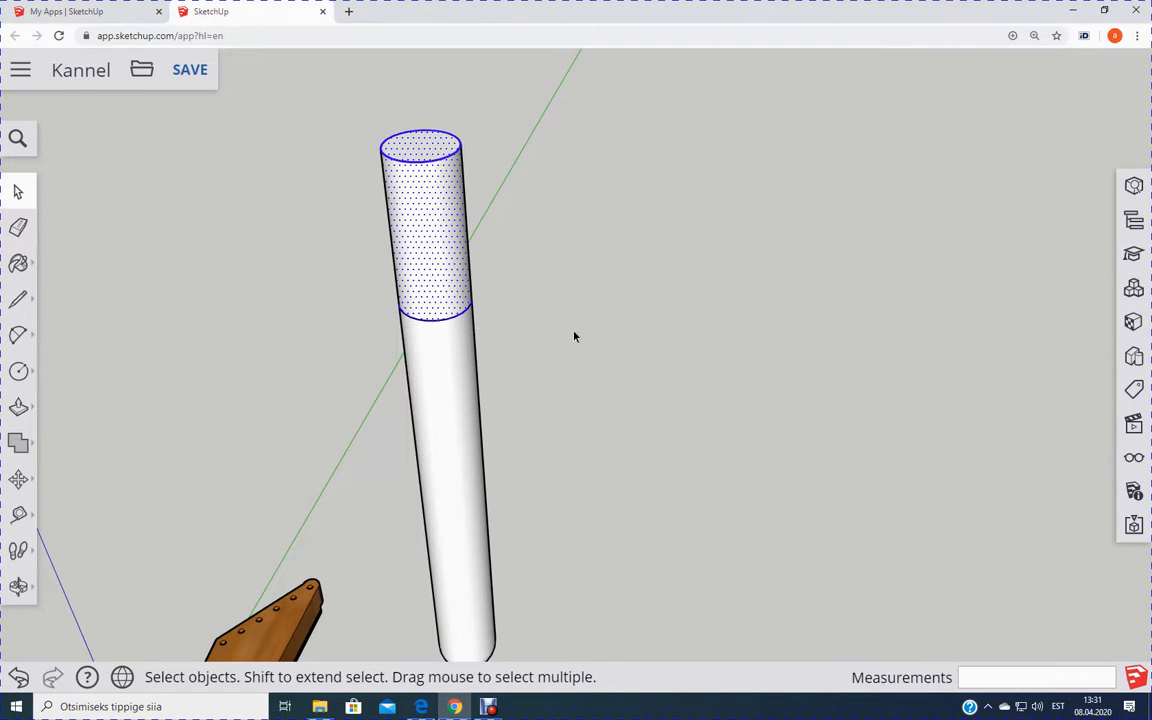
pyautogui.rightClick(440, 197)
pyautogui.click(588, 469)
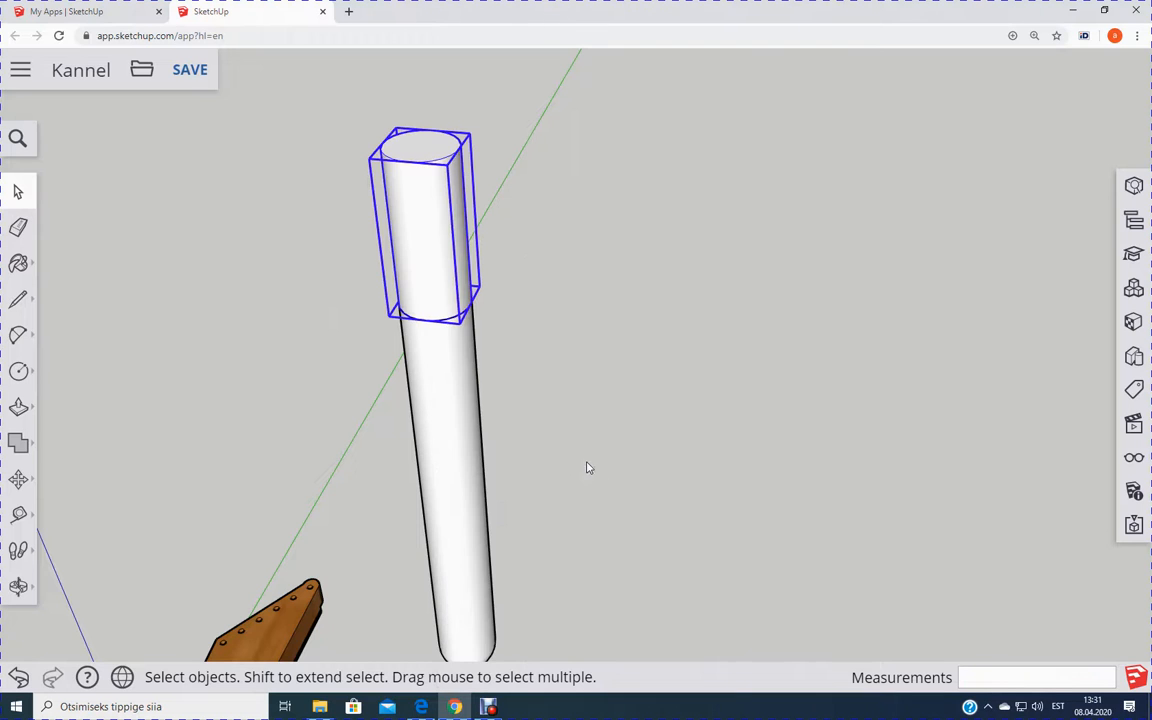
# Step: Draw a 65 by 65 mm square on the ground beside the tall cylinder, on the side away from the kannel
pyautogui.scroll(-3, 617, 490)
pyautogui.scroll(2, 655, 620)
pyautogui.scroll(-2, 655, 620)
pyautogui.scroll(-3, 256, 396)
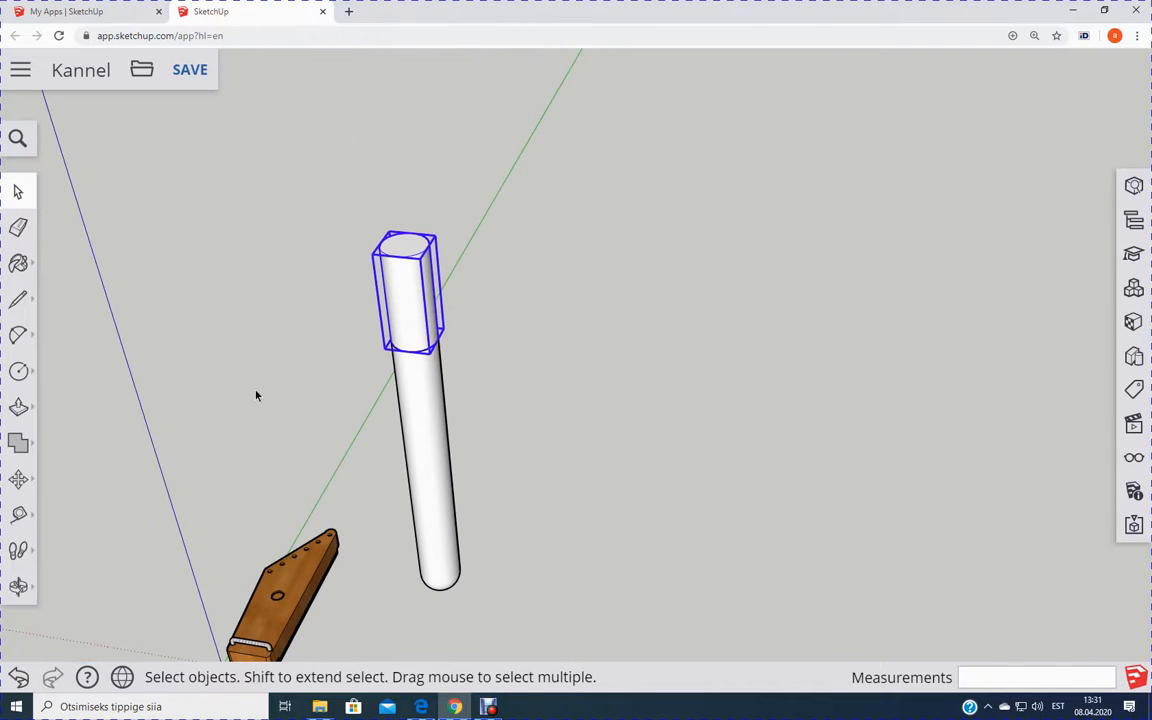
pyautogui.moveTo(737, 559); pyautogui.dragTo(760, 428, button='middle')
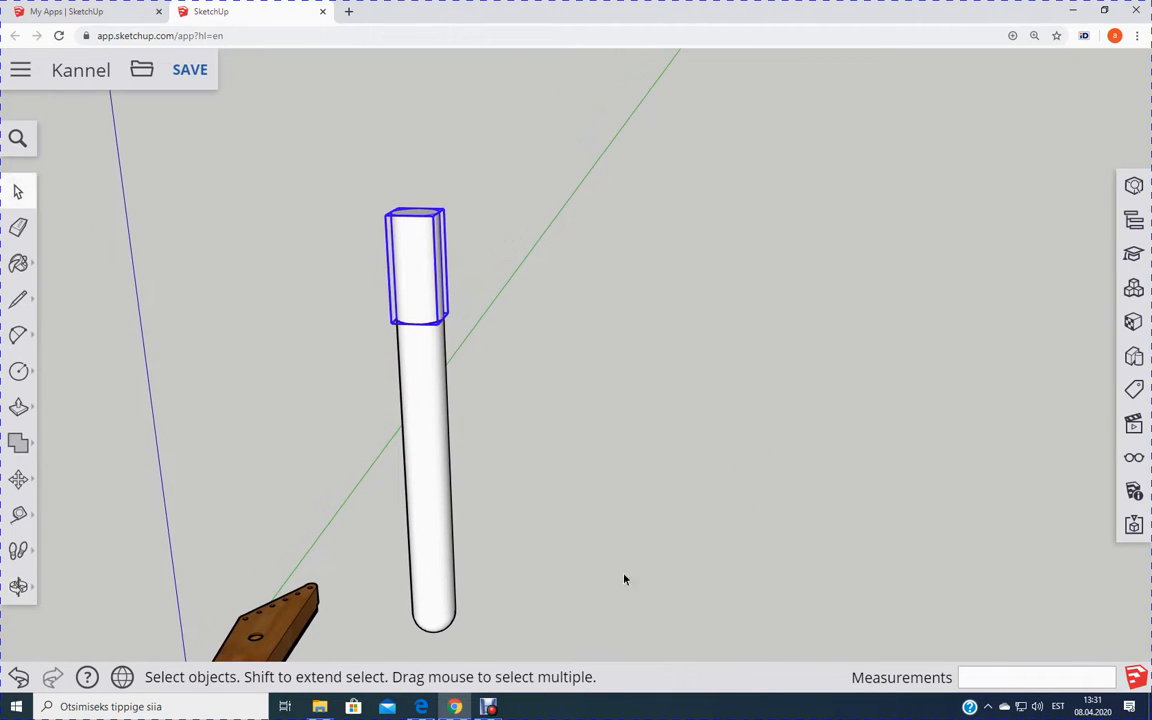
pyautogui.click(27, 372)
pyautogui.moveTo(27, 372)
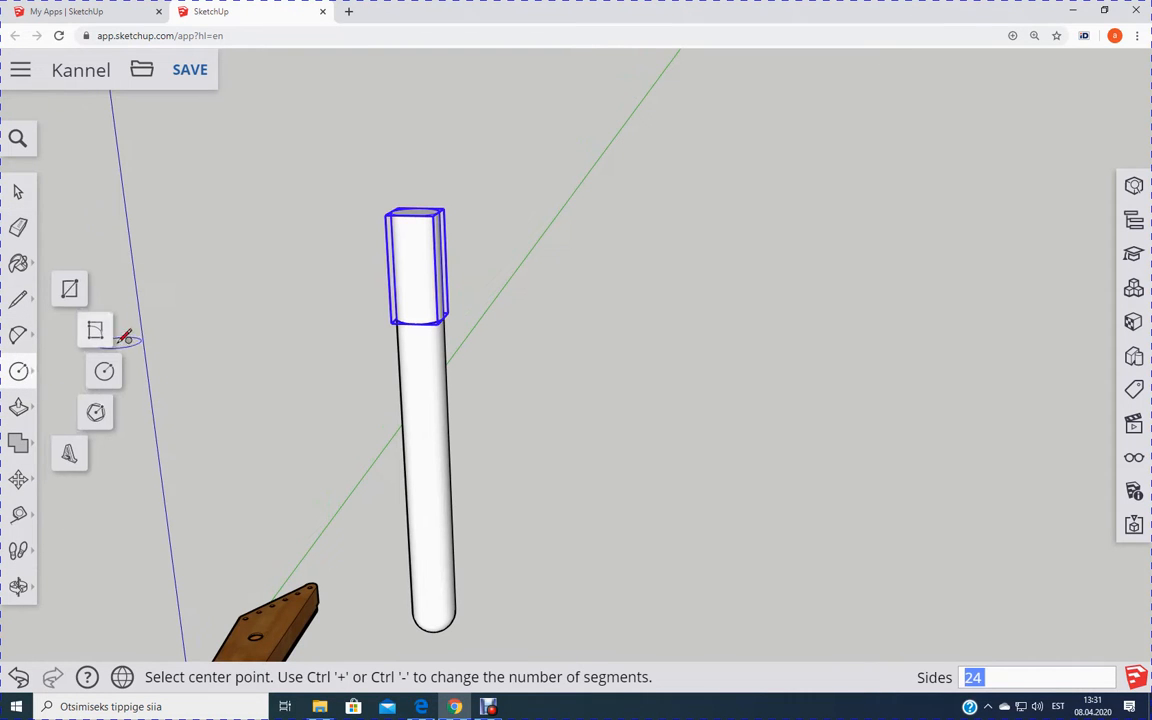
pyautogui.click(73, 287)
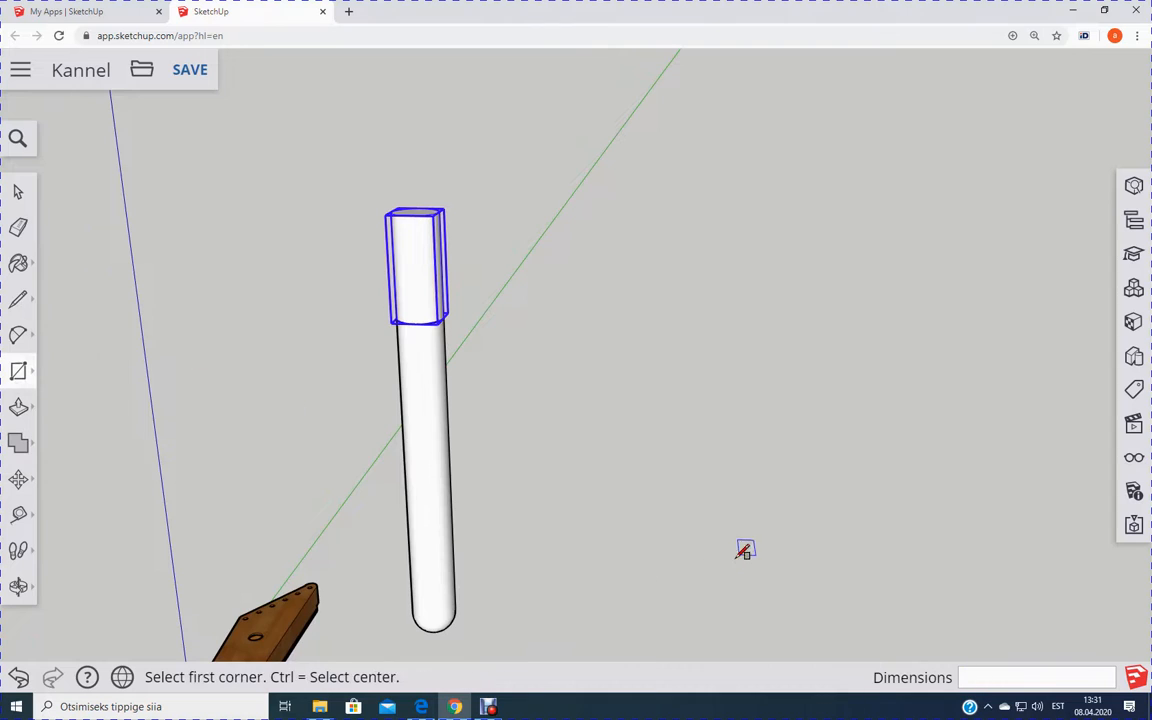
pyautogui.scroll(-2, 700, 575)
pyautogui.click(634, 613)
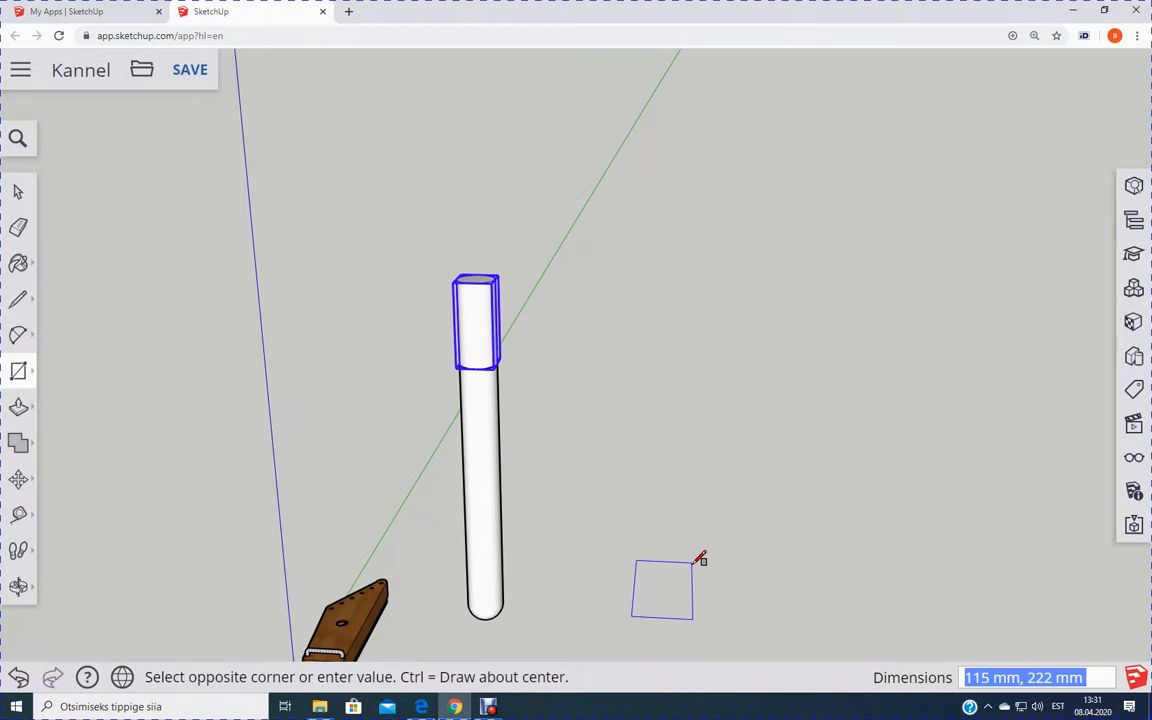
pyautogui.write('65,65')
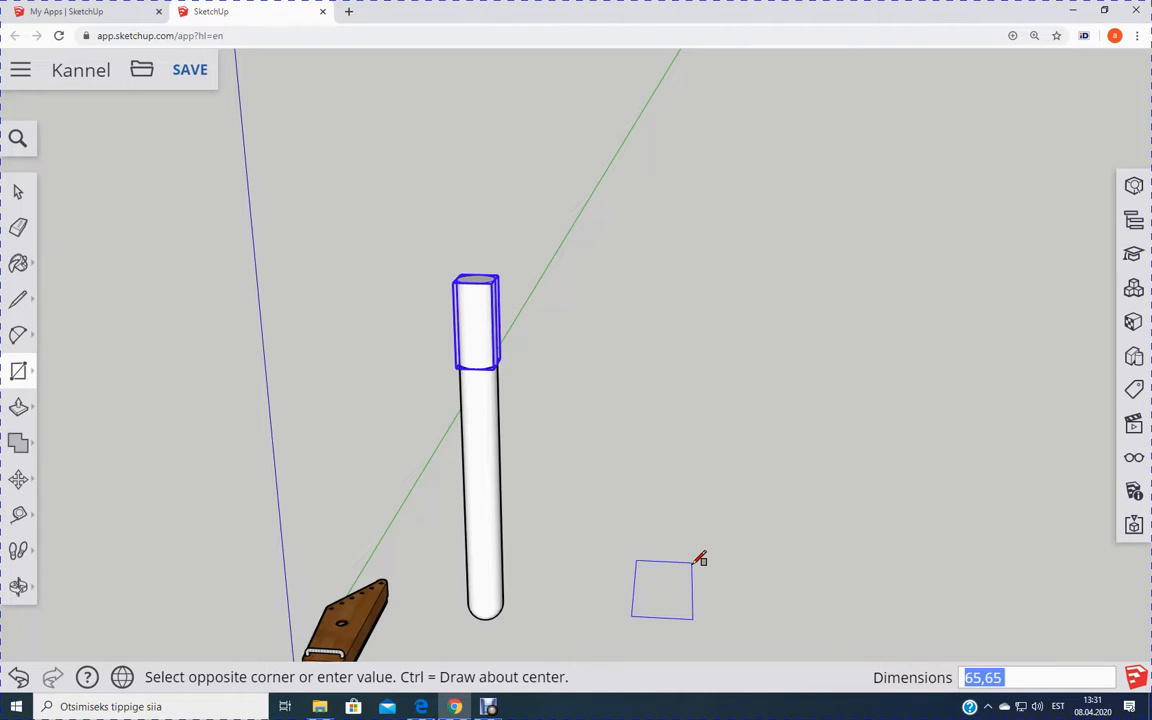
pyautogui.click(698, 562)
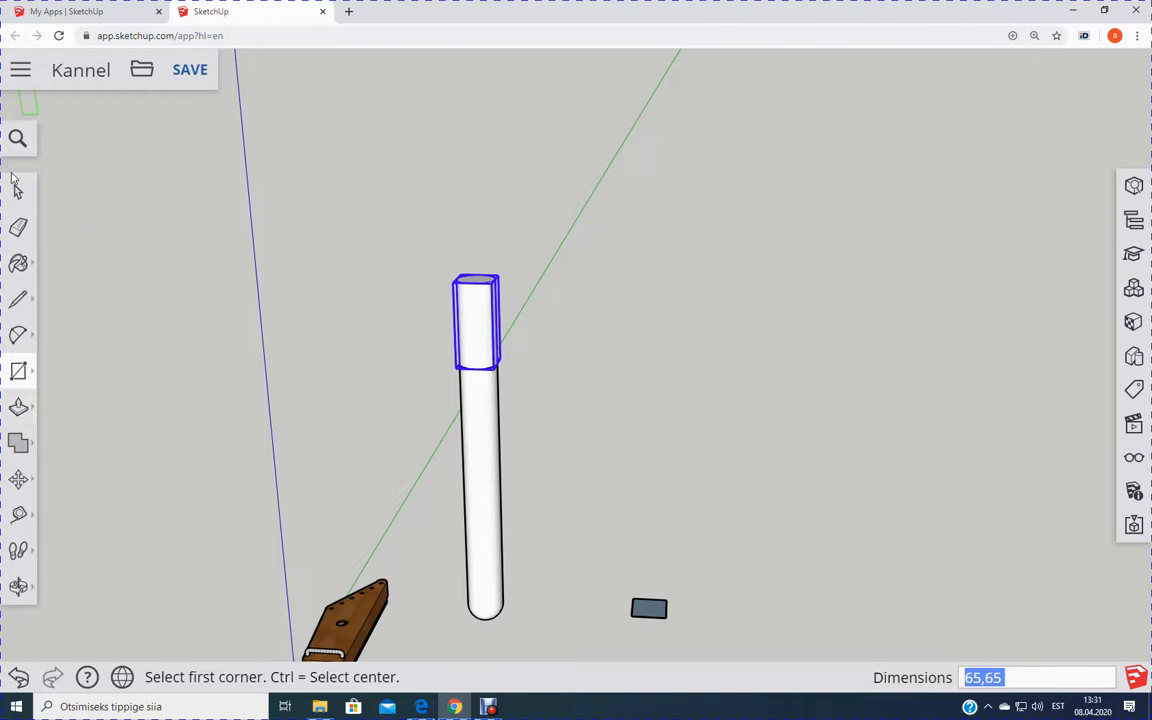
# Step: Extrude the 65 mm square upward 150 mm with Push/Pull
pyautogui.click(18, 406)
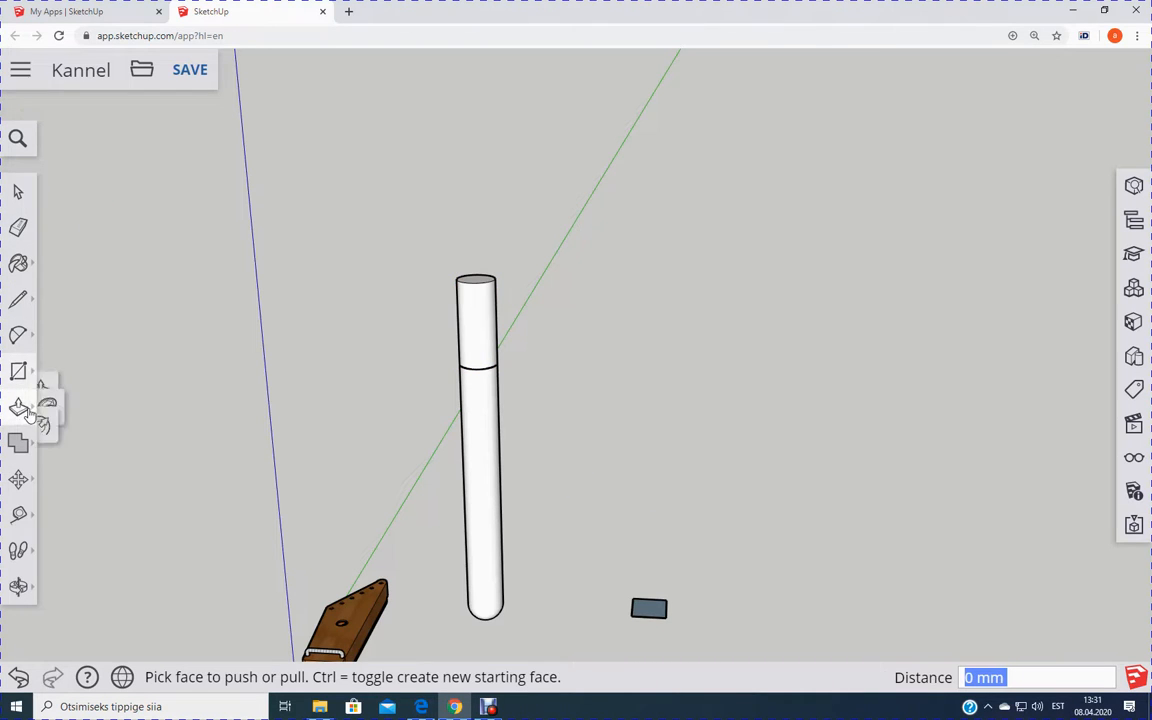
pyautogui.click(656, 608)
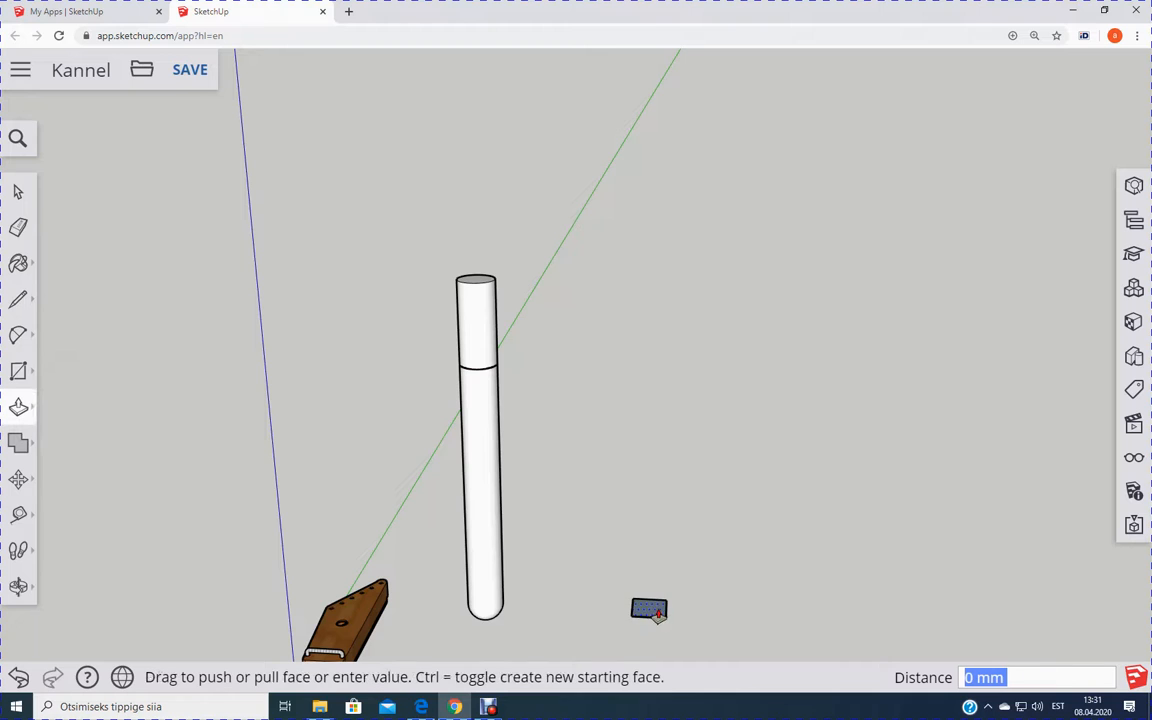
pyautogui.write('1')
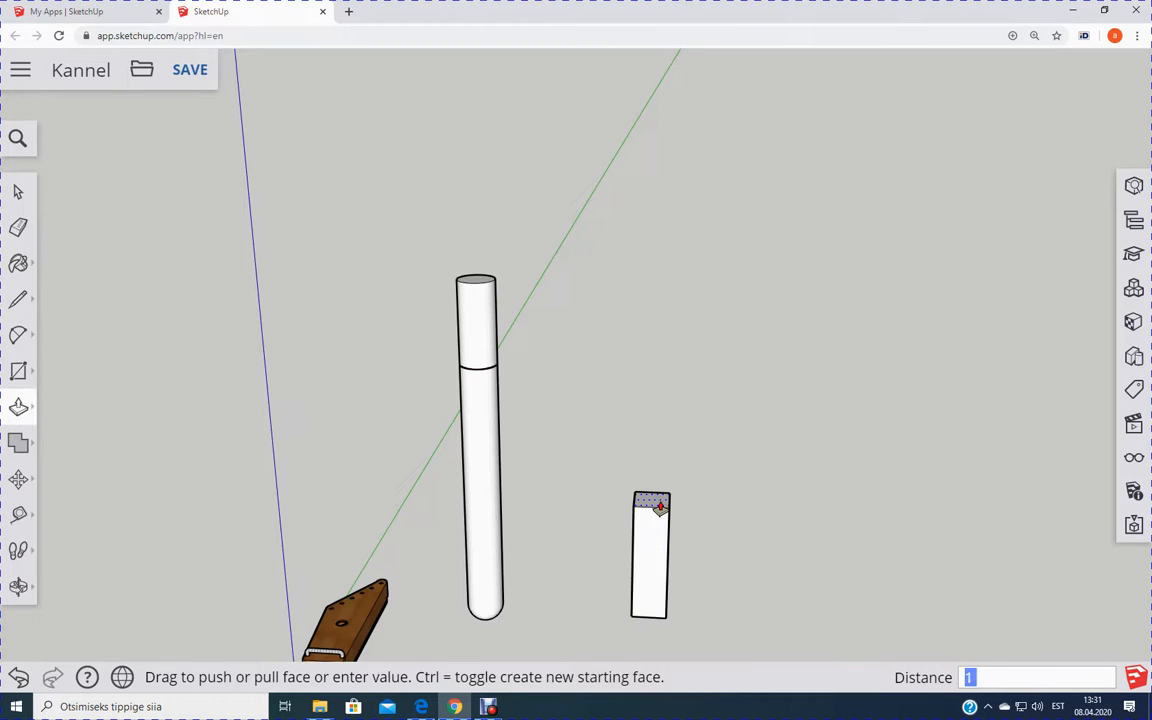
pyautogui.write('50')
pyautogui.press('Return')
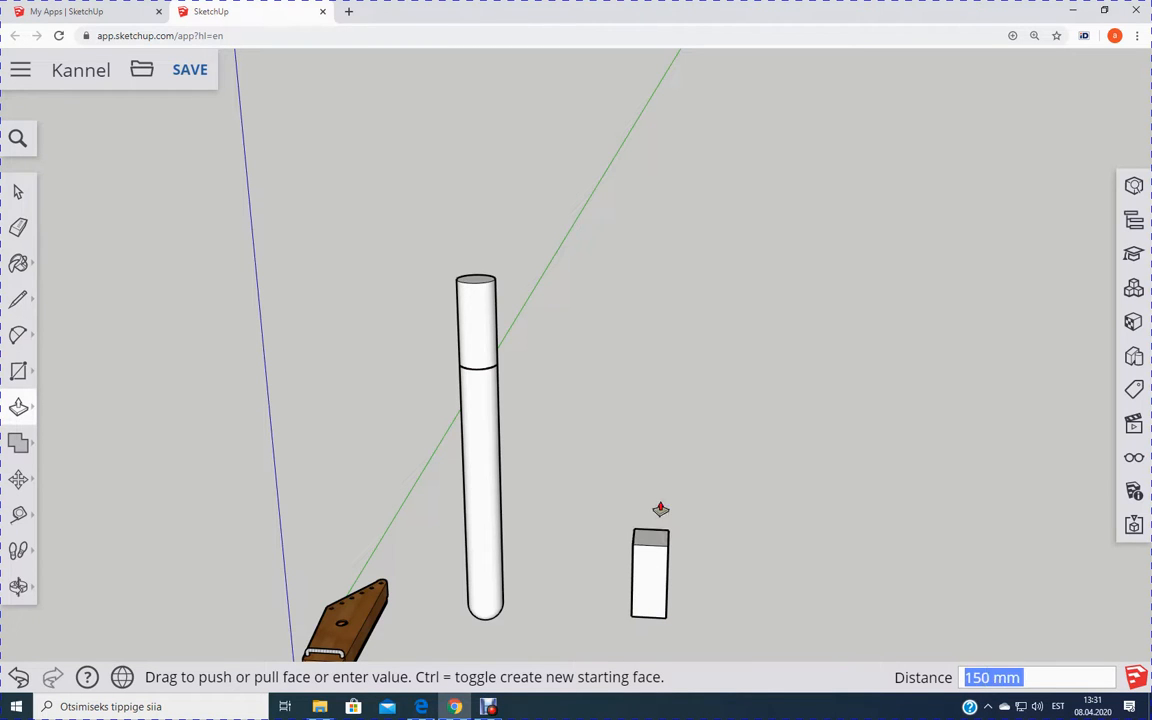
# Step: Move the two opposite top edges of the block inward 7 mm each along the red axis
pyautogui.scroll(3, 684, 573)
pyautogui.moveTo(679, 442); pyautogui.dragTo(586, 576, button='middle')
pyautogui.scroll(3, 589, 593)
pyautogui.scroll(2, 589, 593)
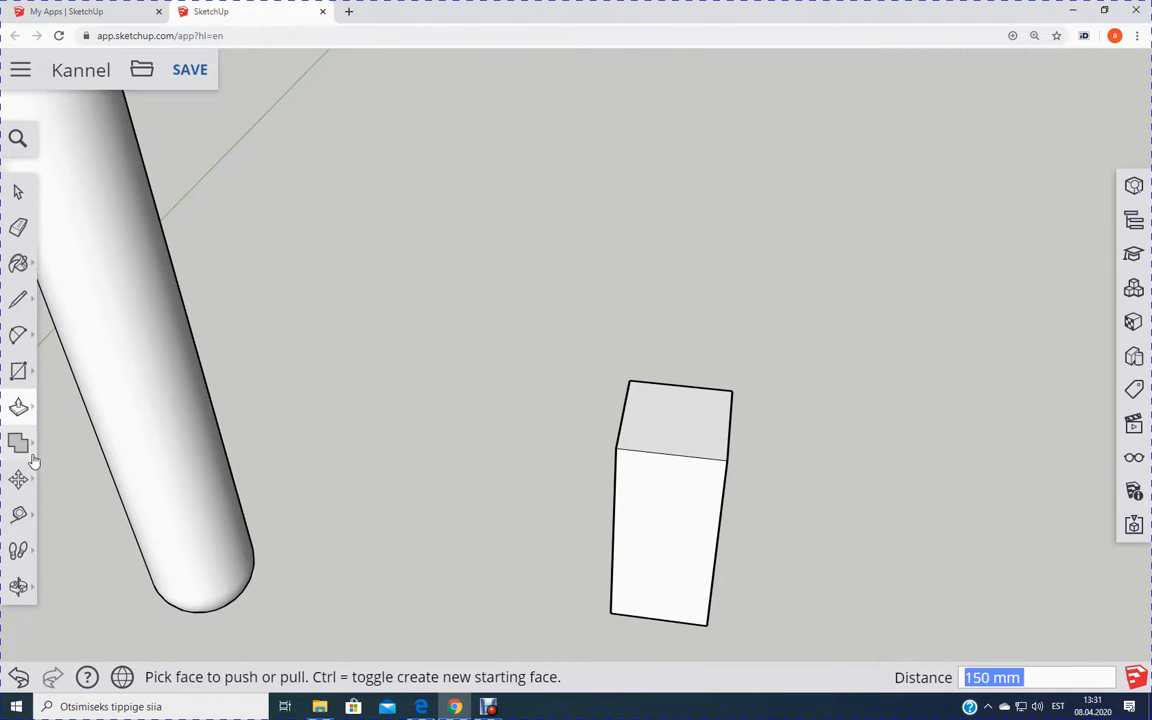
pyautogui.click(18, 479)
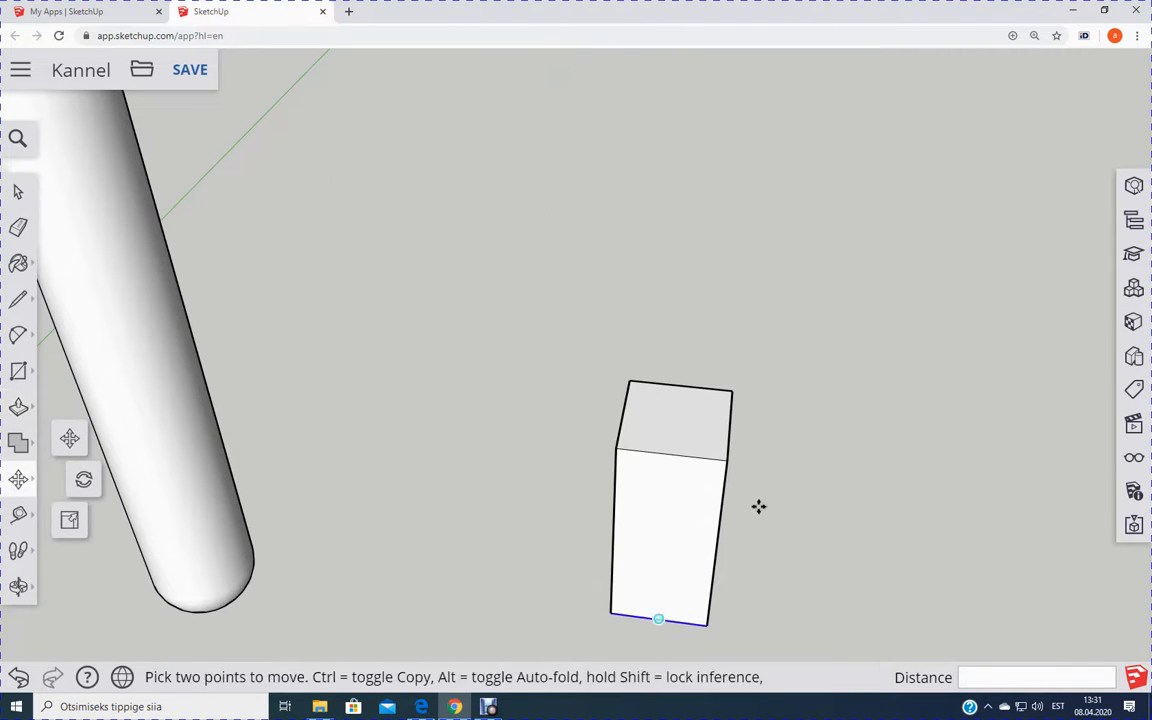
pyautogui.click(731, 425)
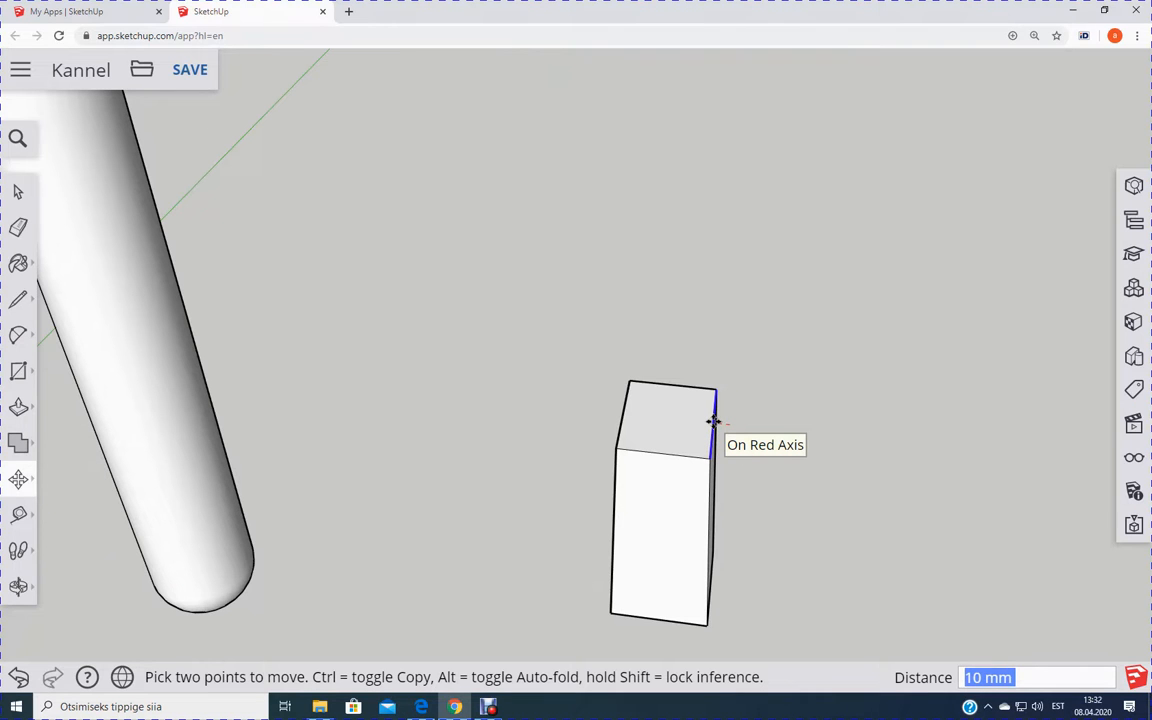
pyautogui.write('7')
pyautogui.press('Return')
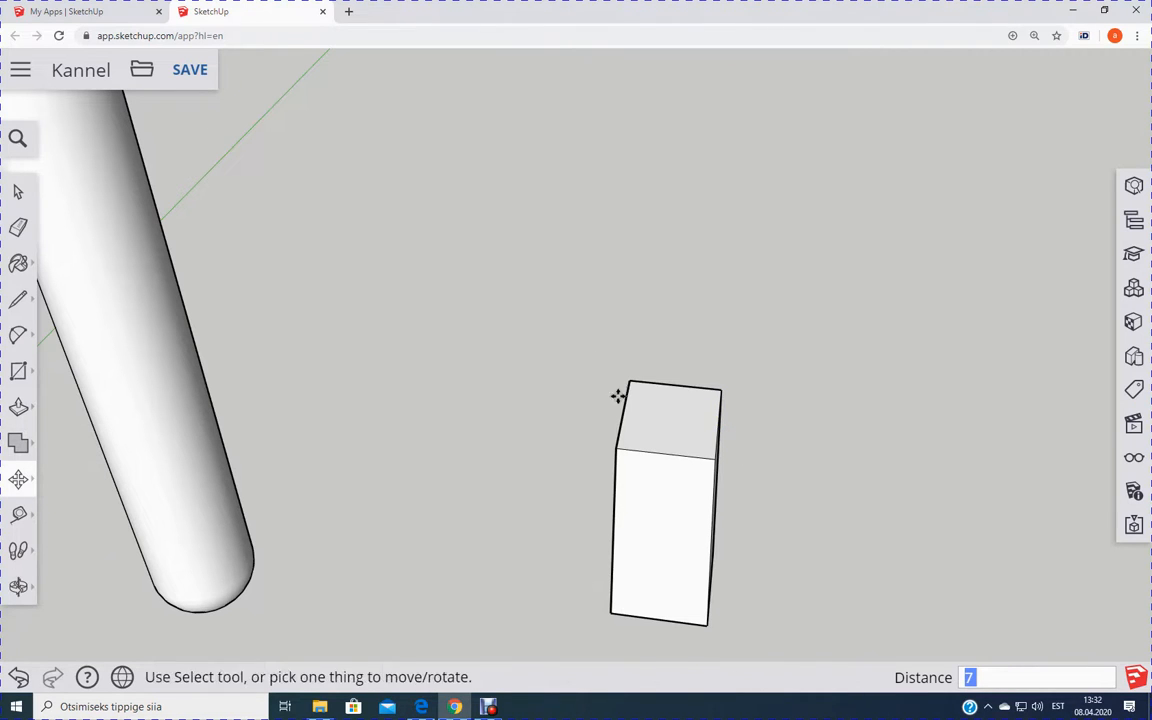
pyautogui.click(624, 411)
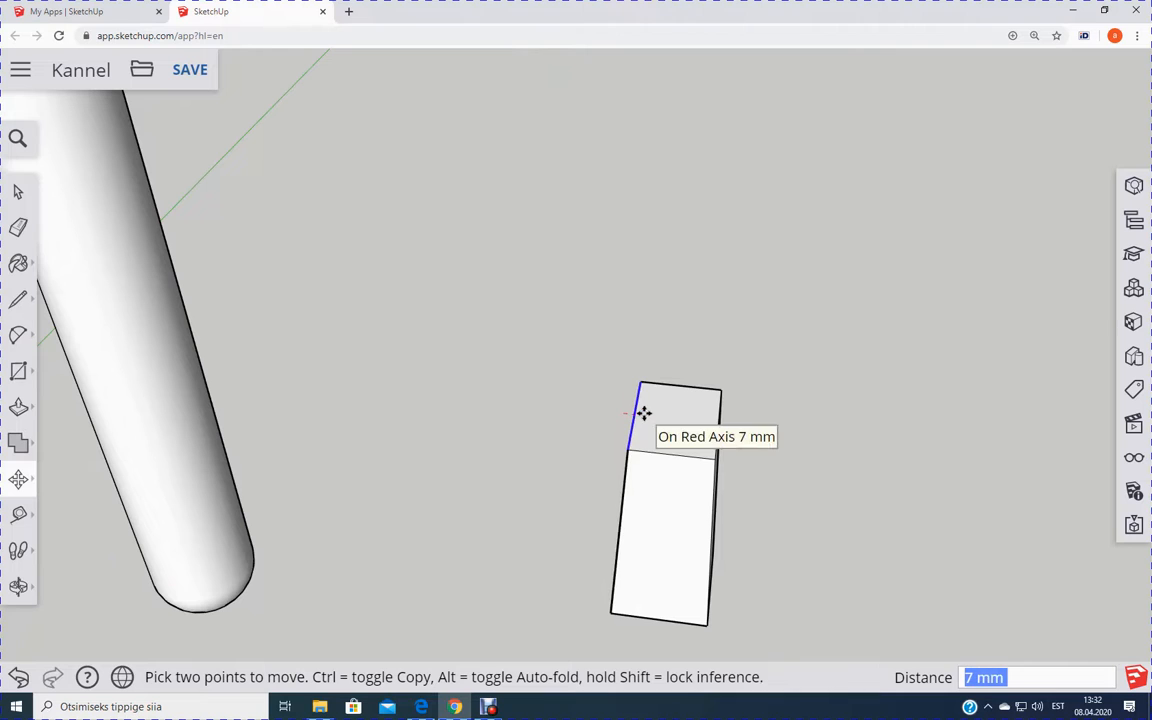
pyautogui.click(644, 413)
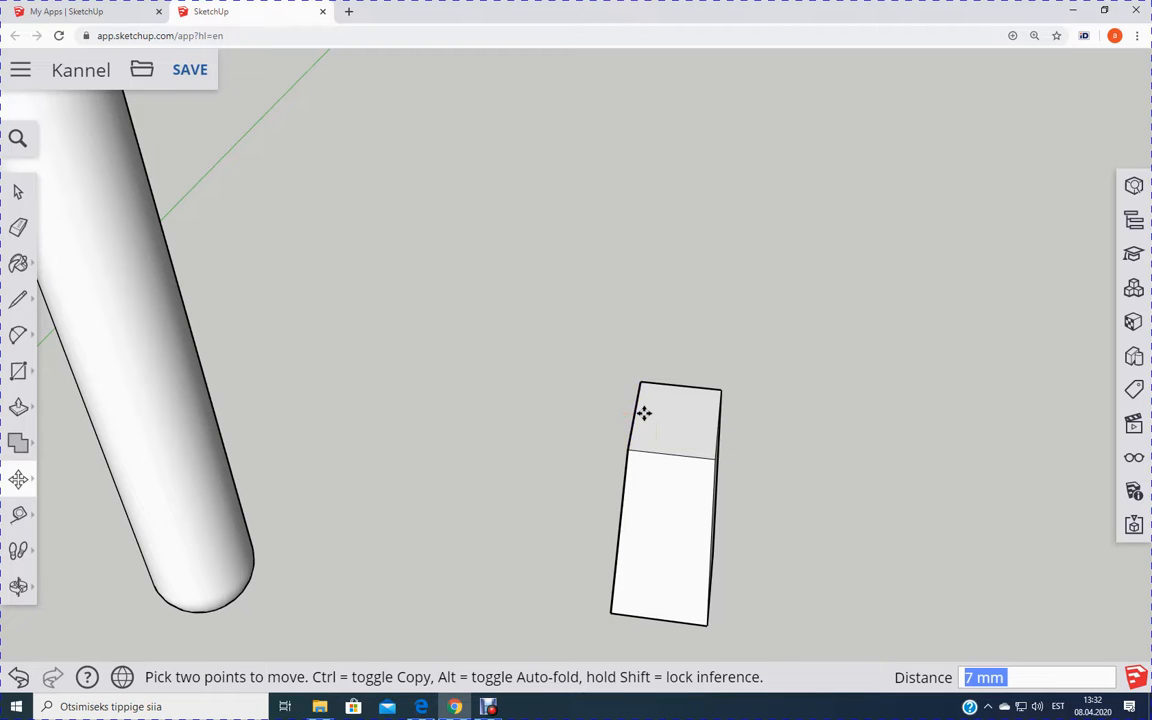
# Step: Move the back and front top edges of the block inward 7 mm each along the green axis
pyautogui.click(683, 389)
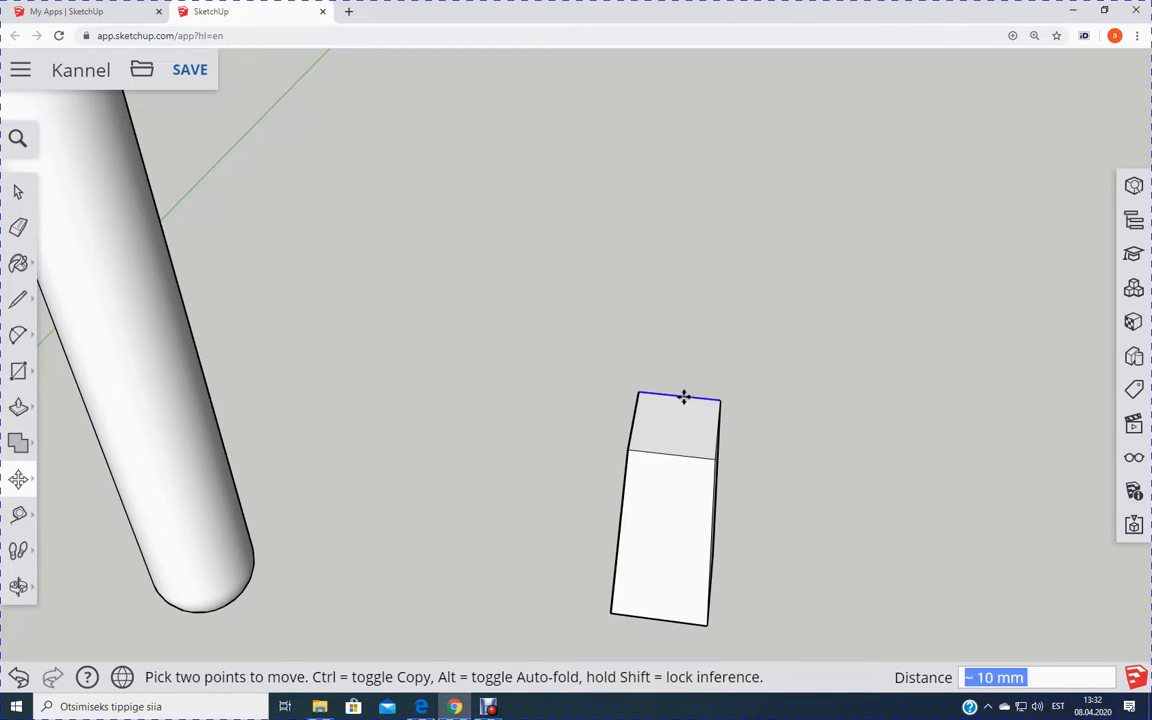
pyautogui.write('7')
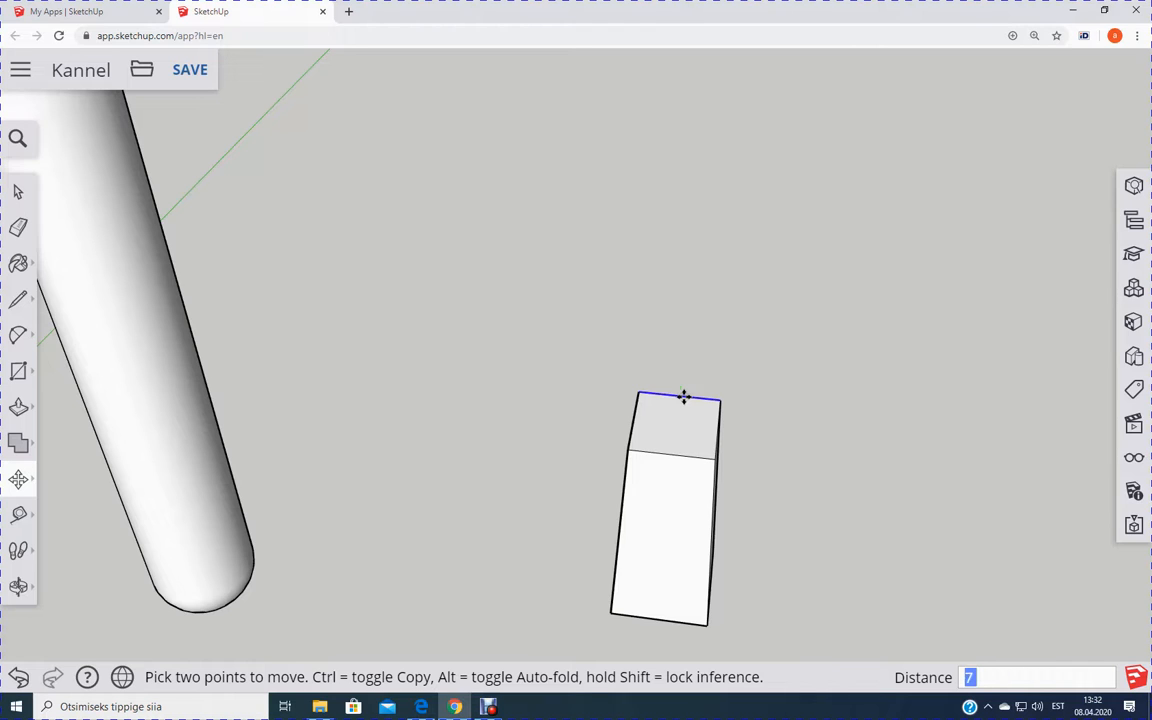
pyautogui.press('Return')
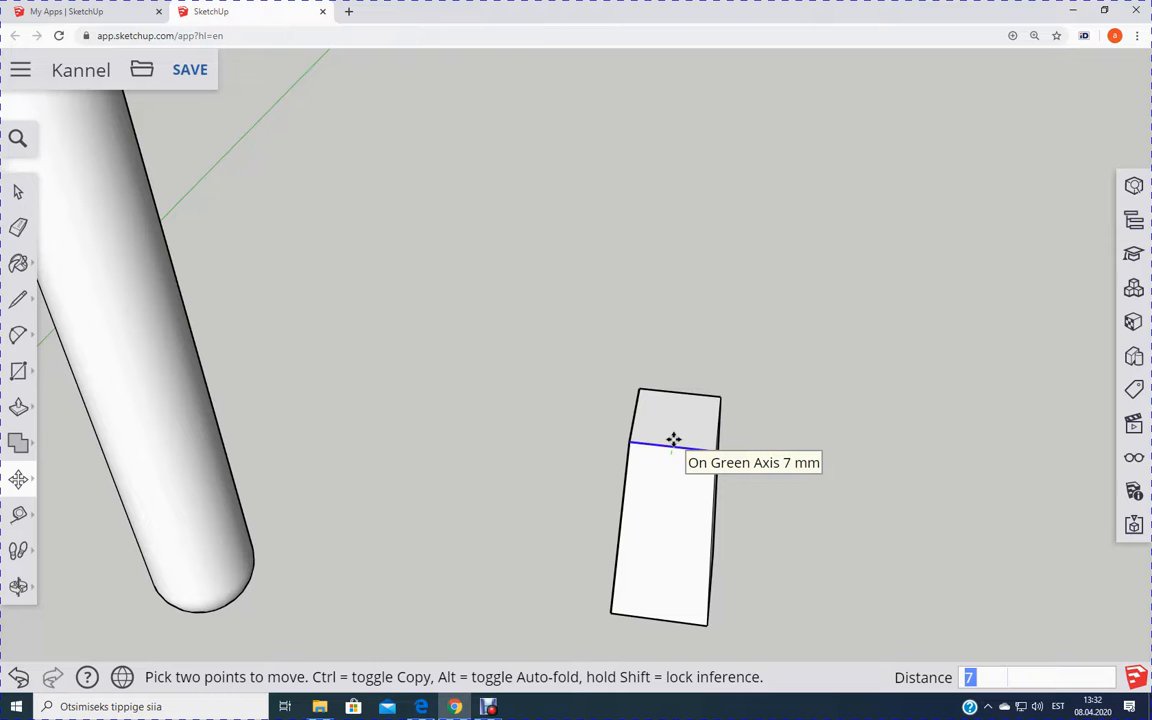
# Step: Select the whole tapered block and make it a group
pyautogui.moveTo(517, 411); pyautogui.dragTo(3, 325, button='middle')
pyautogui.moveTo(628, 396); pyautogui.dragTo(1110, 347, button='middle')
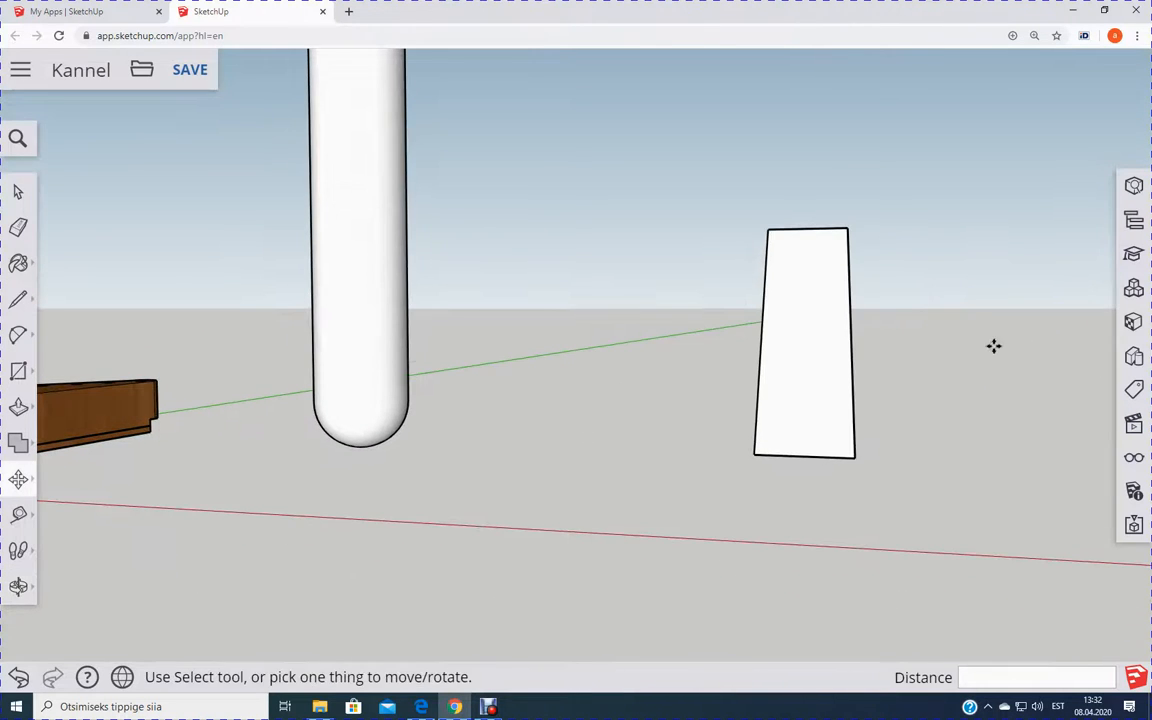
pyautogui.moveTo(992, 345); pyautogui.dragTo(997, 425, button='middle')
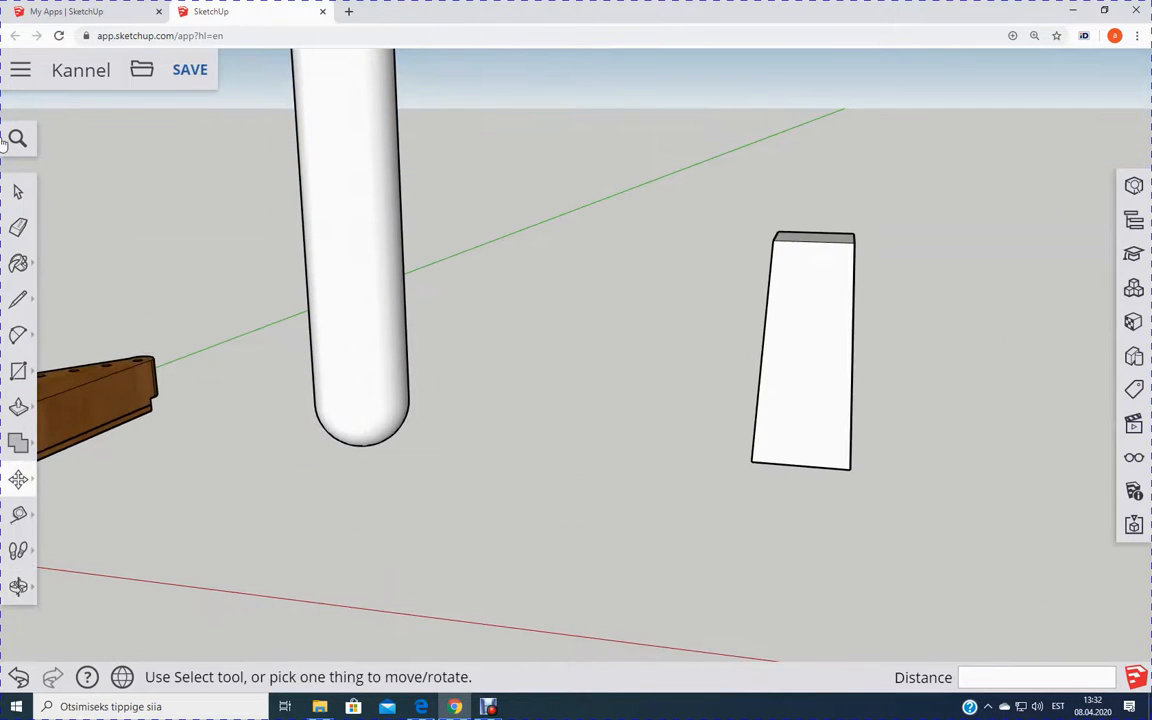
pyautogui.click(18, 191)
pyautogui.moveTo(612, 149); pyautogui.dragTo(992, 585)
pyautogui.rightClick(809, 312)
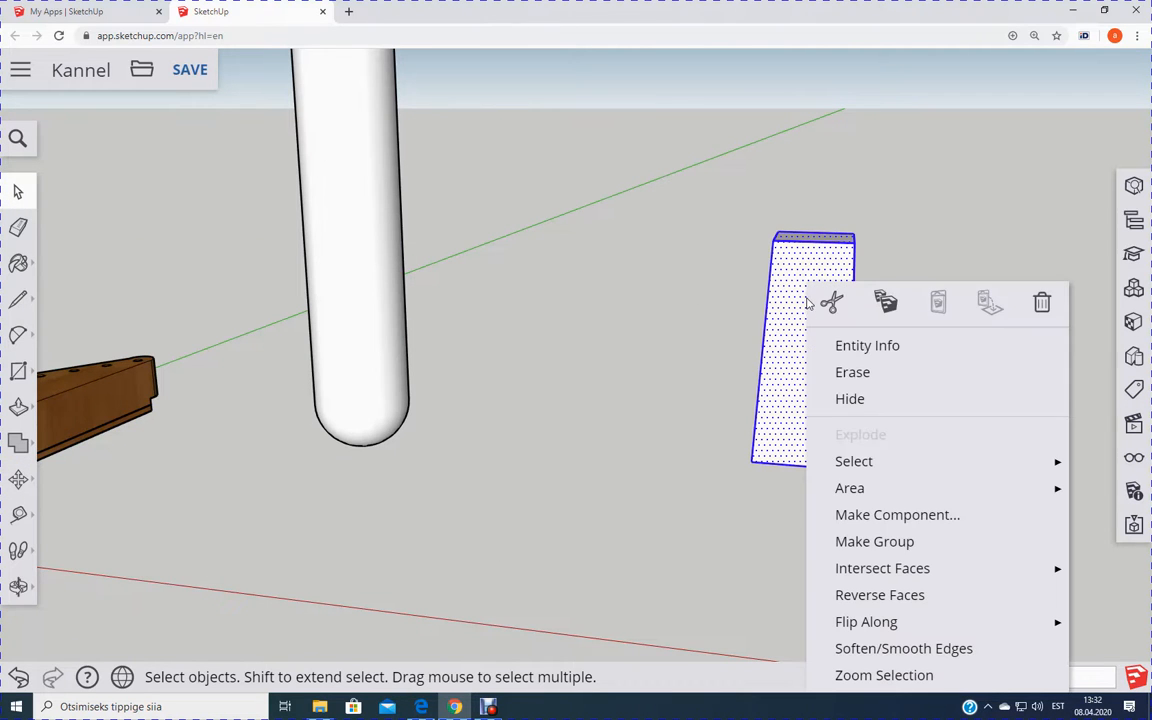
pyautogui.click(903, 548)
# Step: Move the tapered block by its bottom edge's midpoint onto the joint below the cylinder's top section, enclosing that section
pyautogui.scroll(-4, 636, 408)
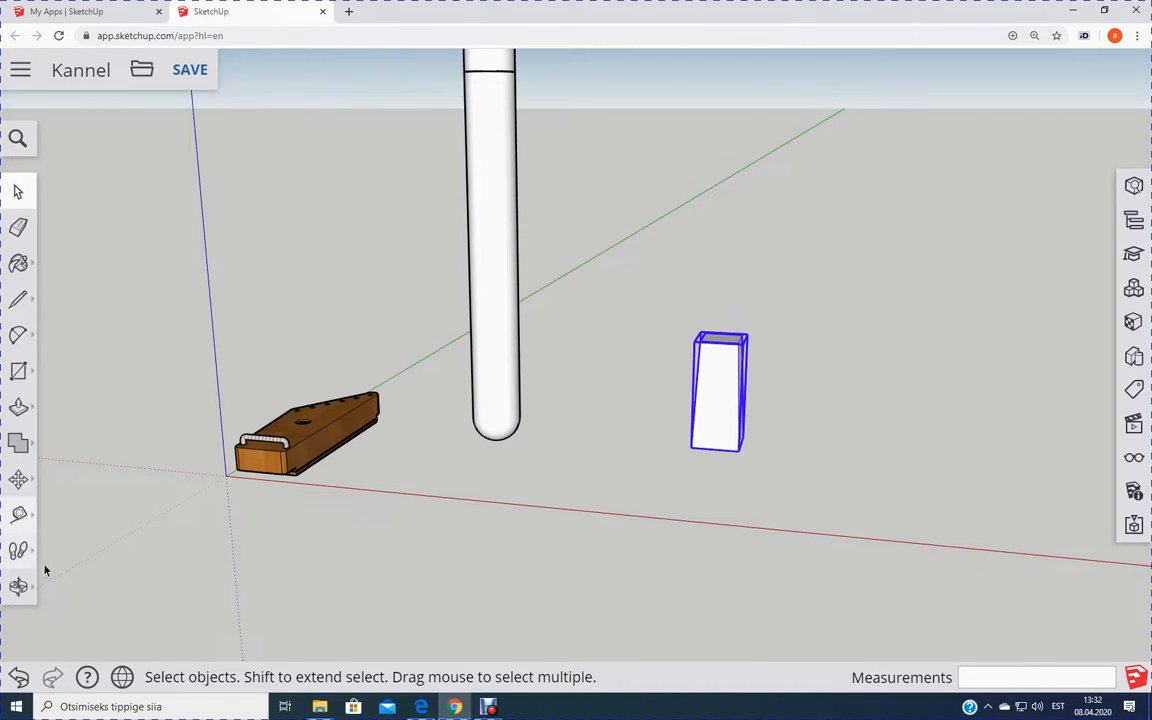
pyautogui.click(18, 479)
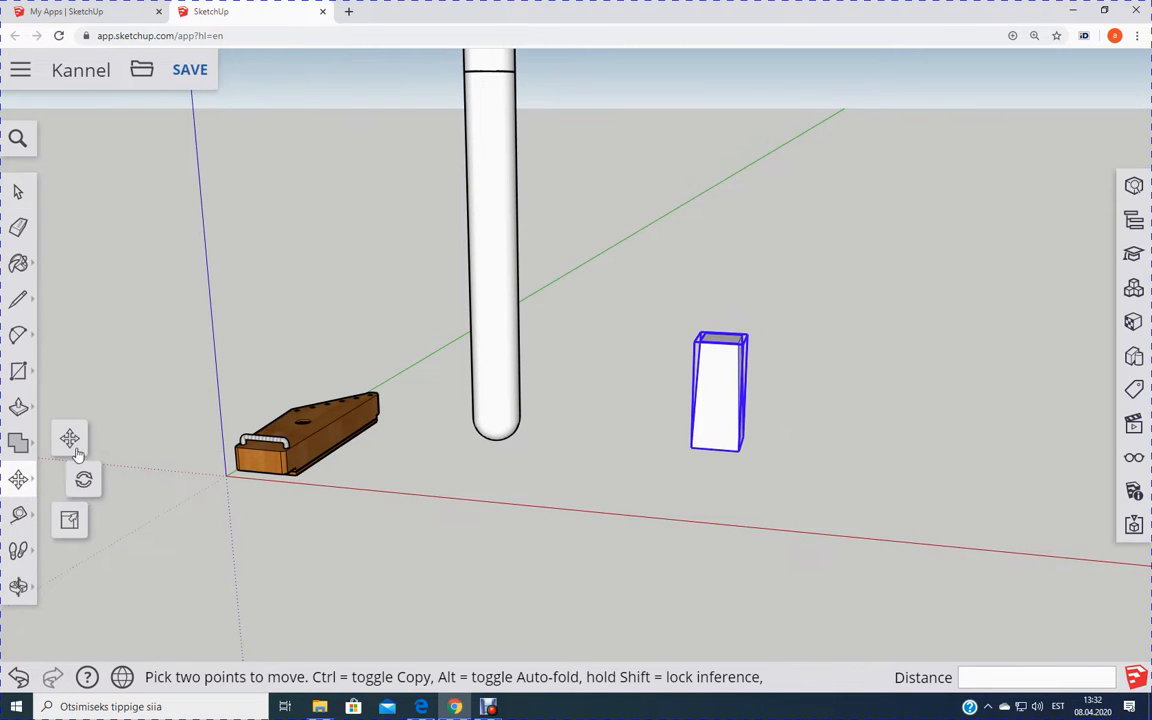
pyautogui.scroll(3, 712, 517)
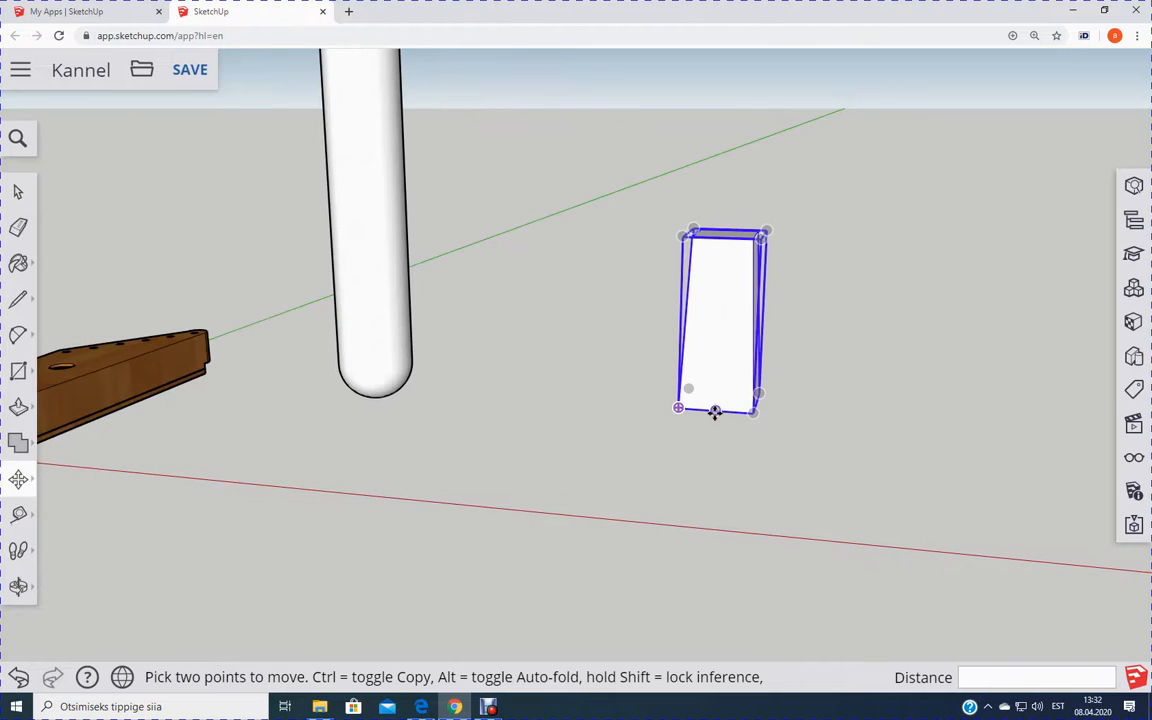
pyautogui.click(715, 412)
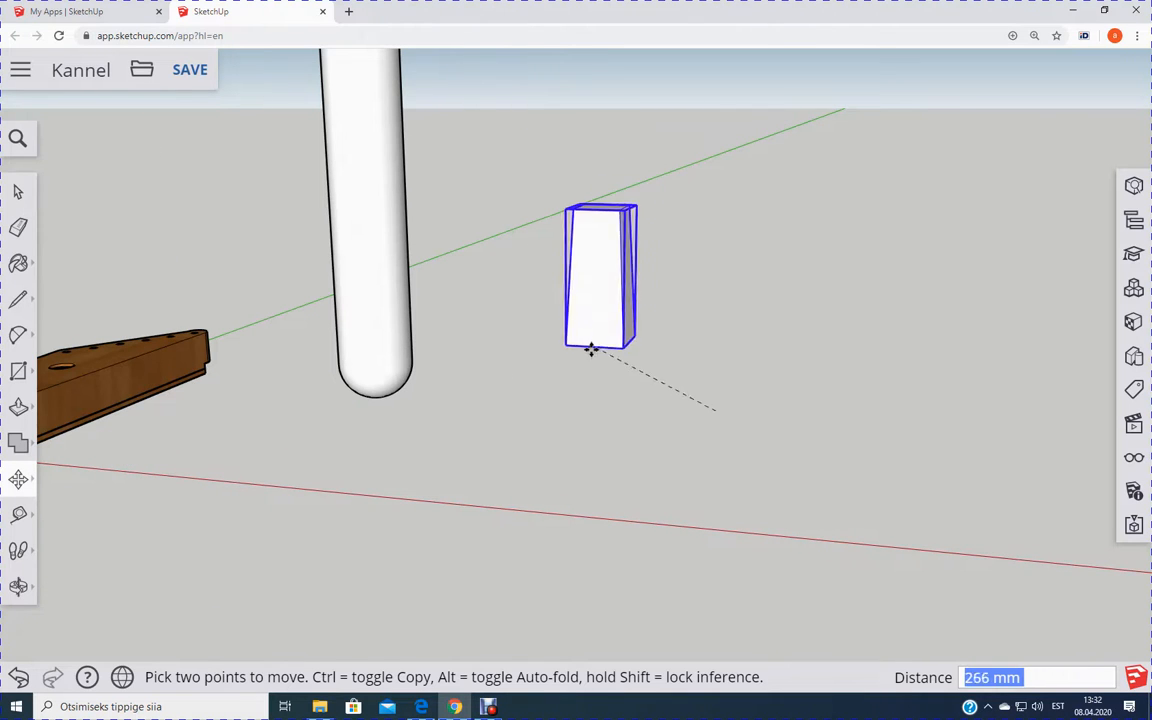
pyautogui.scroll(-1, 589, 349)
pyautogui.scroll(-3, 589, 349)
pyautogui.scroll(3, 514, 184)
pyautogui.click(514, 193)
# Step: Shift the tapered block about 2 mm so that its bottom edge touches the cylinder's rim
pyautogui.moveTo(681, 350); pyautogui.dragTo(587, 249, button='middle')
pyautogui.scroll(2, 594, 221)
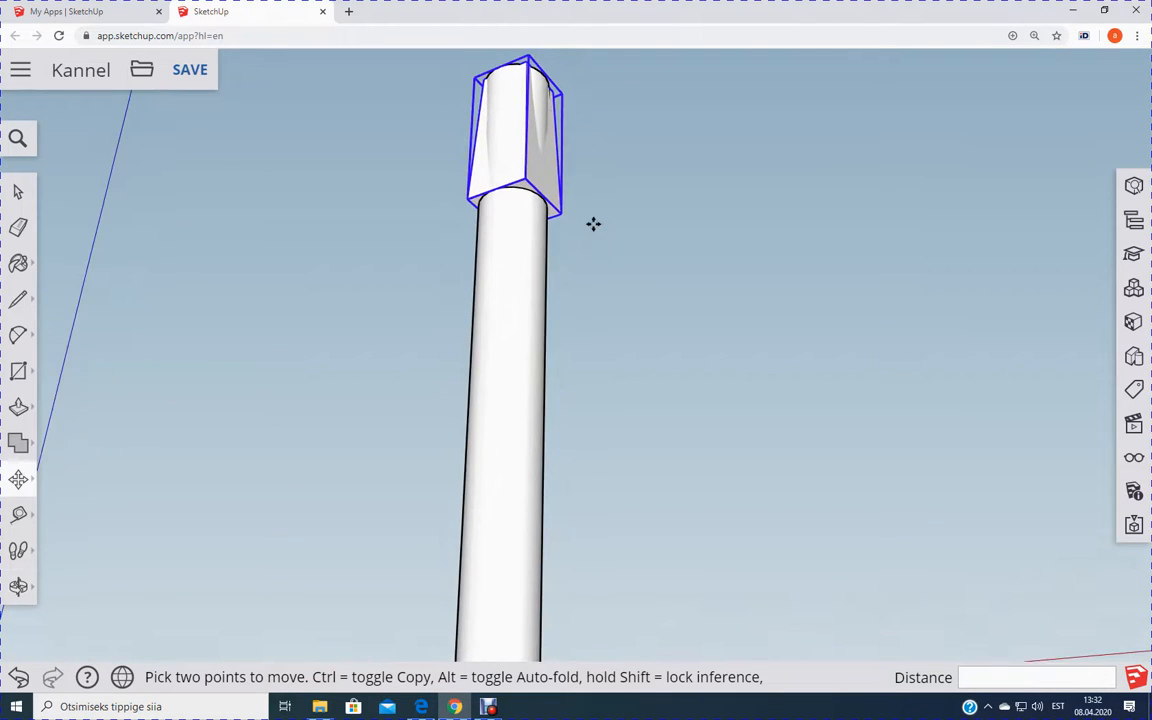
pyautogui.scroll(4, 540, 160)
pyautogui.moveTo(666, 435); pyautogui.dragTo(501, 206, button='middle')
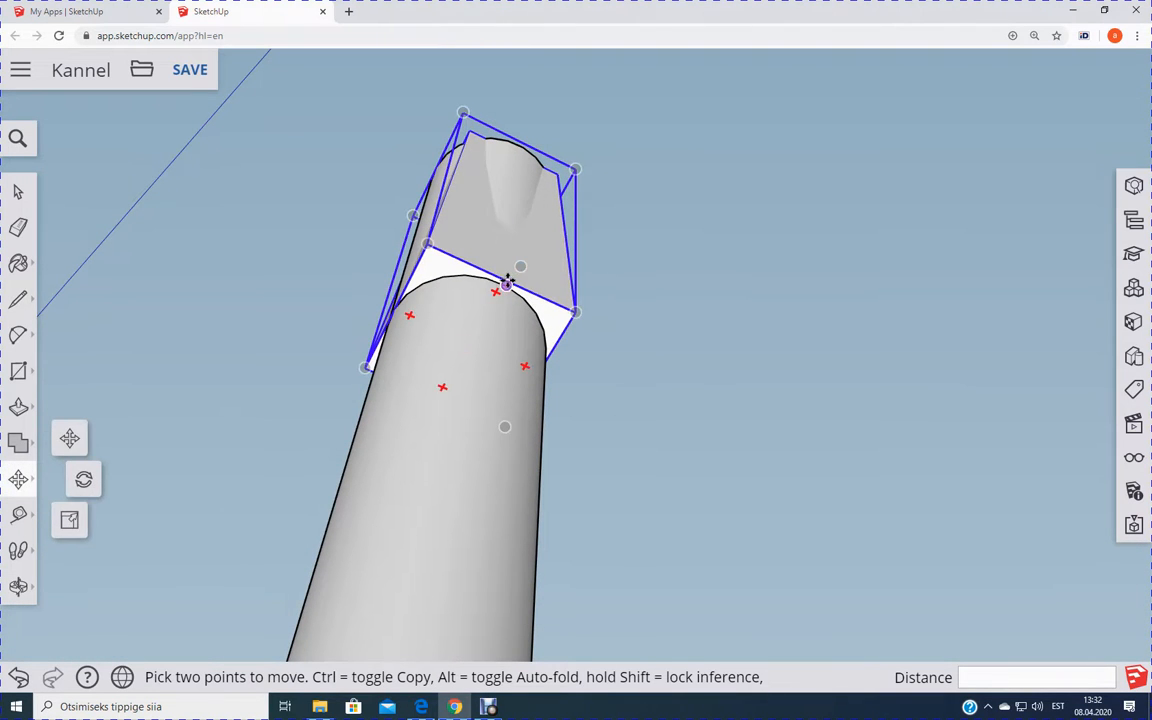
pyautogui.scroll(5, 507, 283)
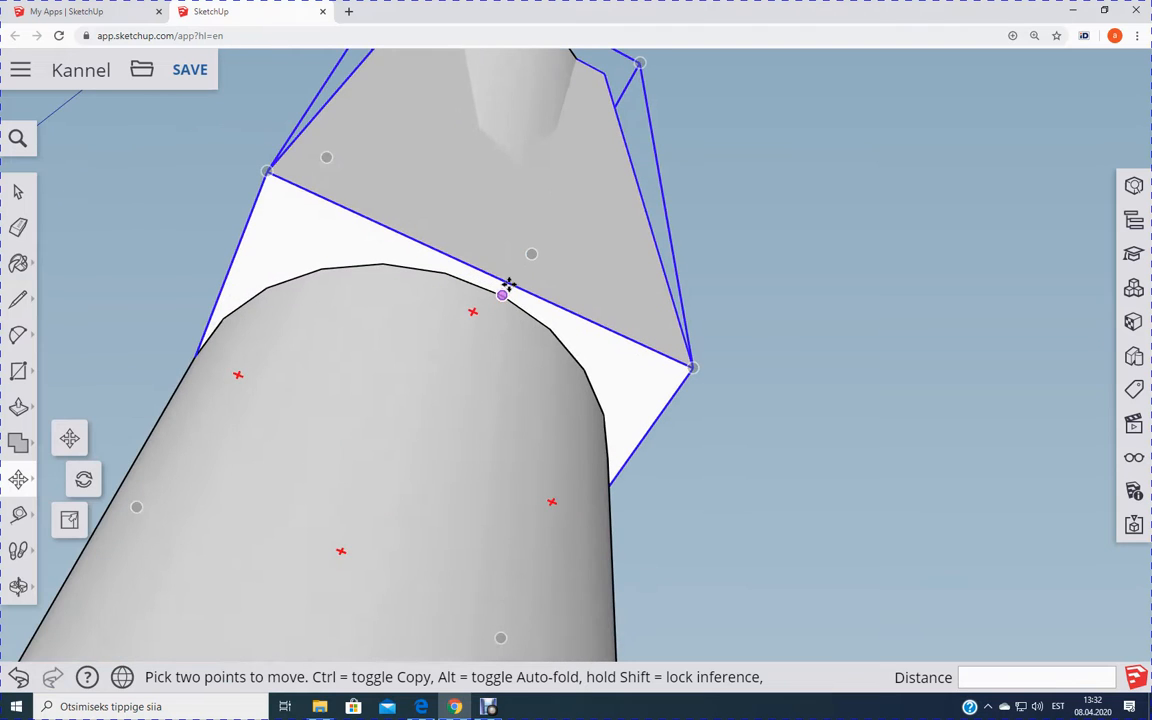
pyautogui.click(512, 283)
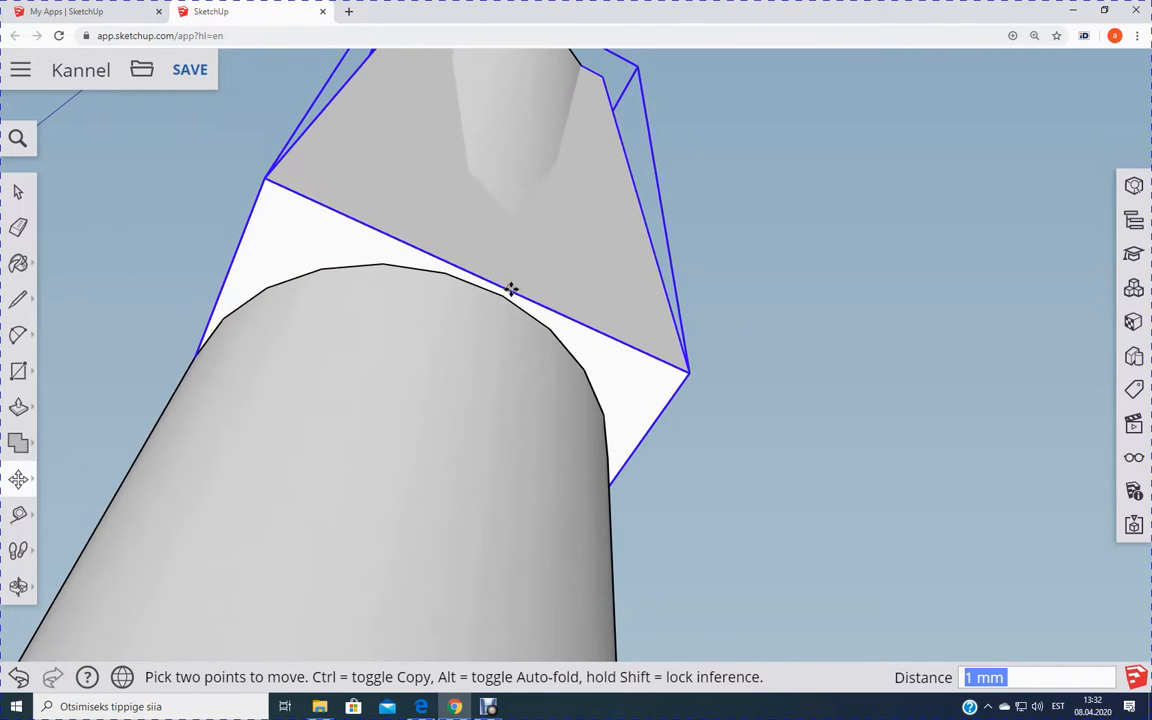
pyautogui.click(507, 291)
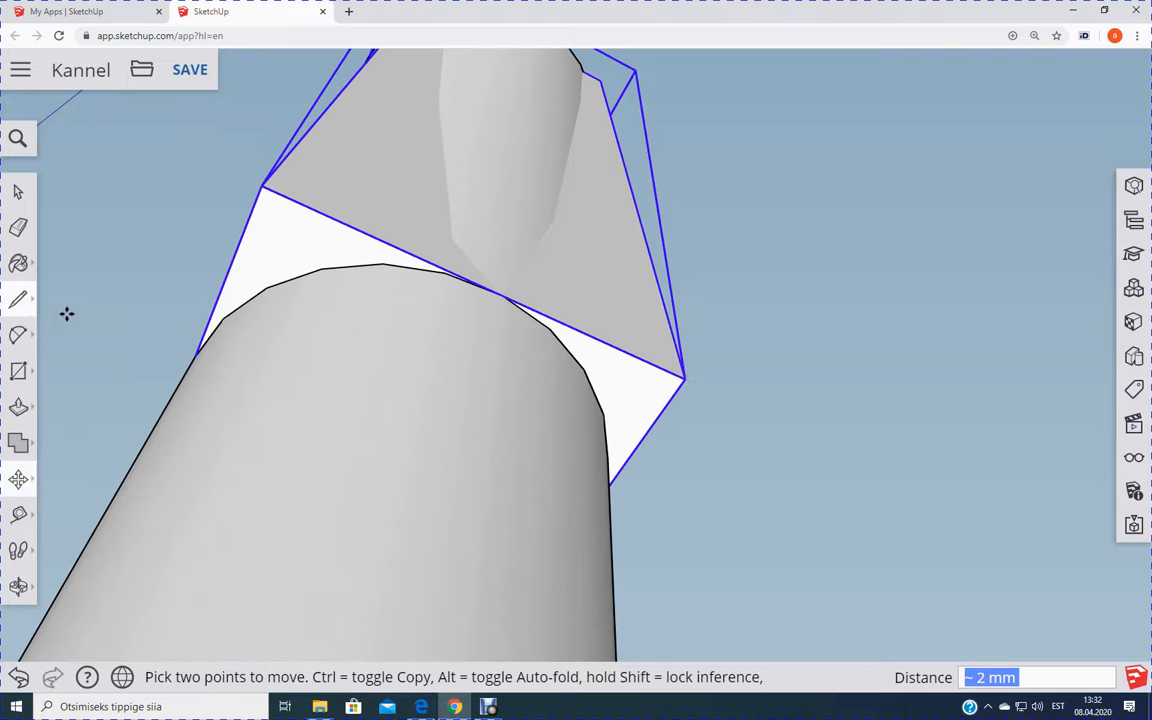
# Step: Try to split the tapered block and the cylinder's top section against each other with the Split solid tool
pyautogui.click(18, 191)
pyautogui.moveTo(85, 188); pyautogui.dragTo(700, 300, button='middle')
pyautogui.moveTo(328, 262); pyautogui.dragTo(257, 550, button='middle')
pyautogui.scroll(-3, 258, 550)
pyautogui.scroll(-3, 258, 550)
pyautogui.moveTo(458, 543); pyautogui.dragTo(3, 420, button='middle')
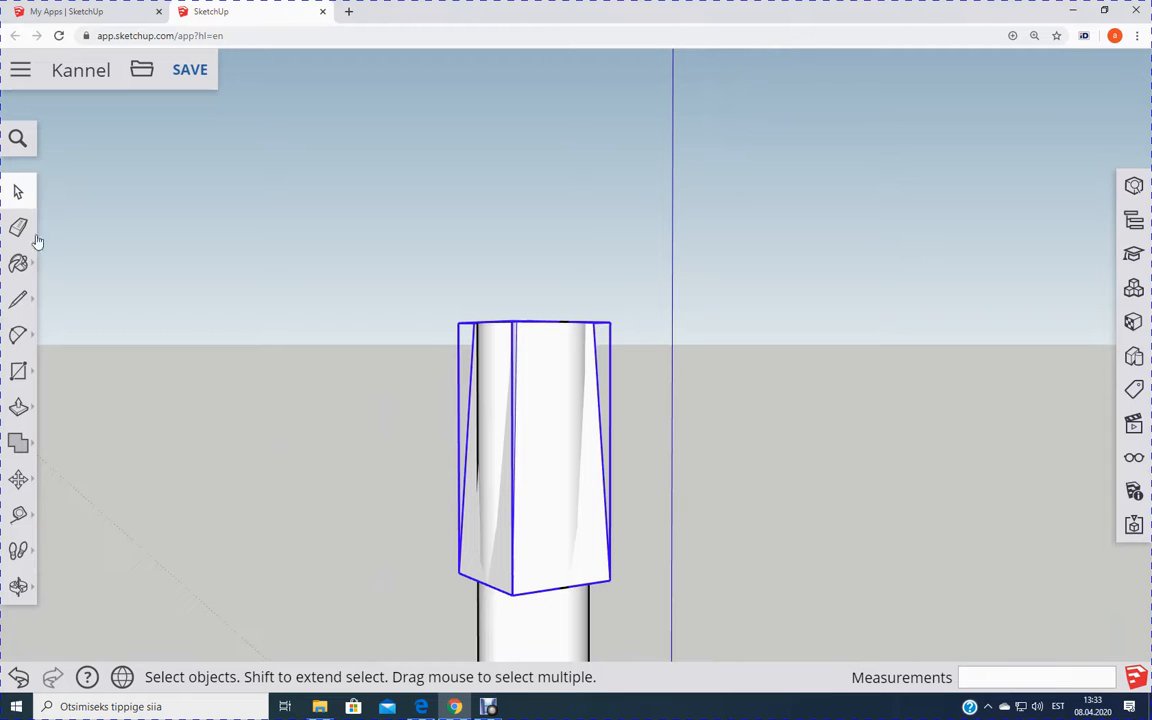
pyautogui.moveTo(334, 244); pyautogui.dragTo(745, 635)
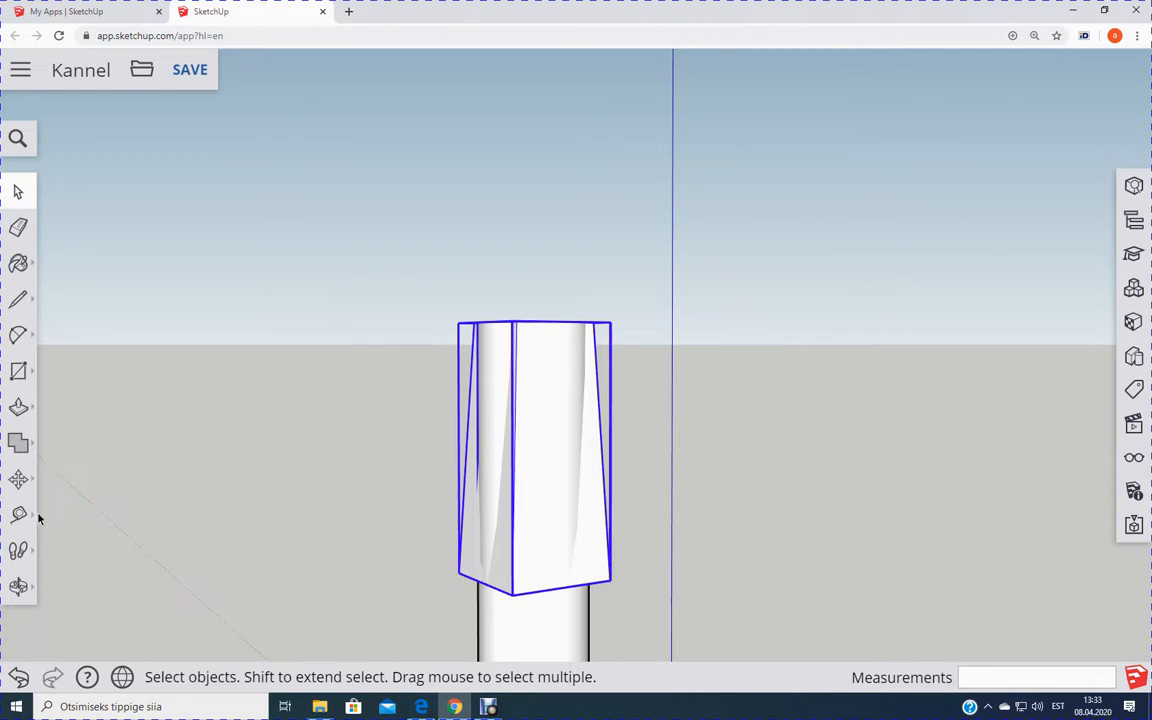
pyautogui.click(30, 442)
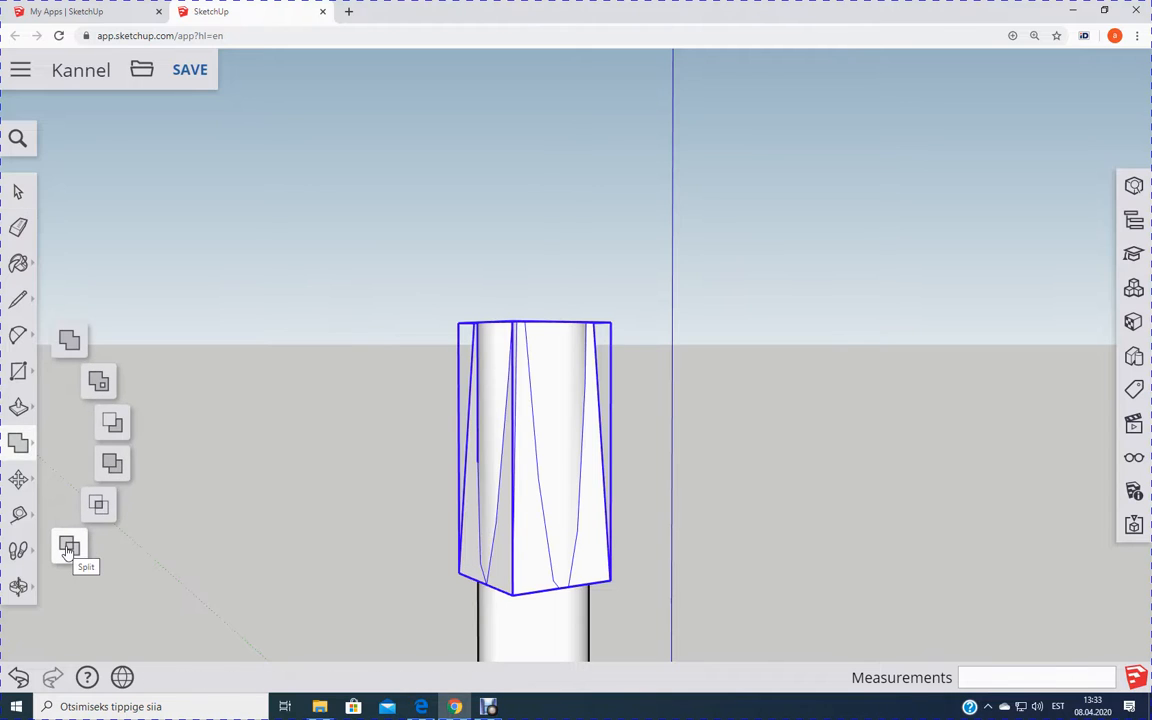
pyautogui.click(68, 546)
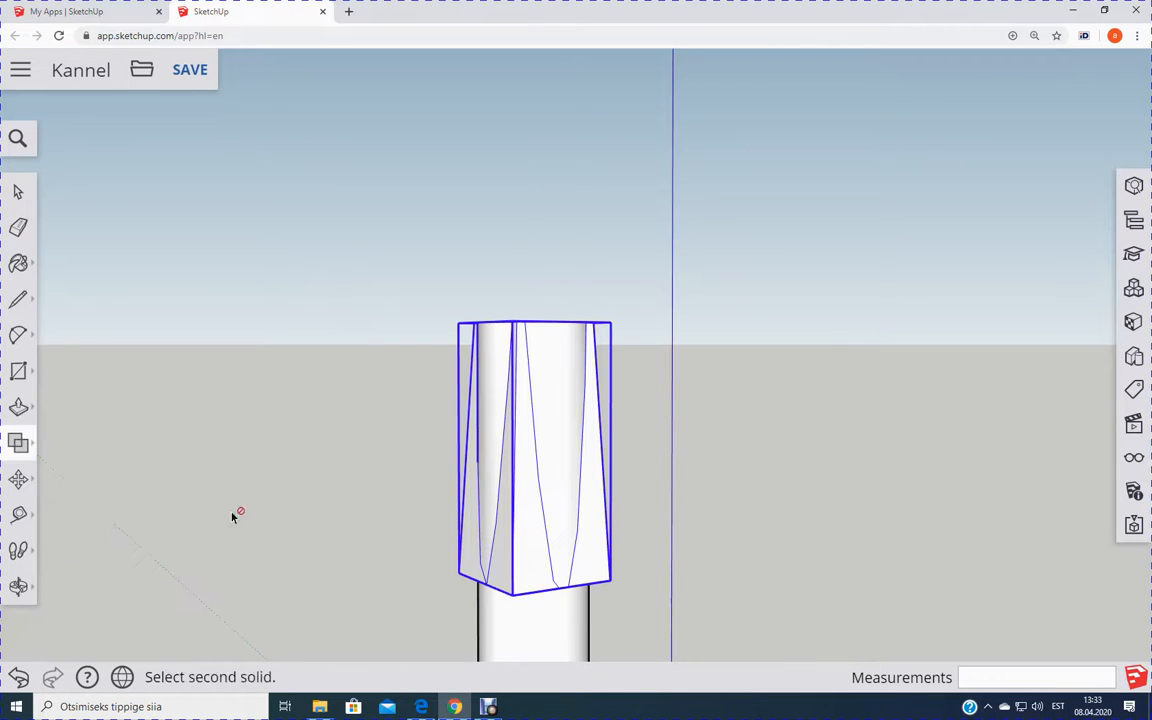
pyautogui.press('Escape')
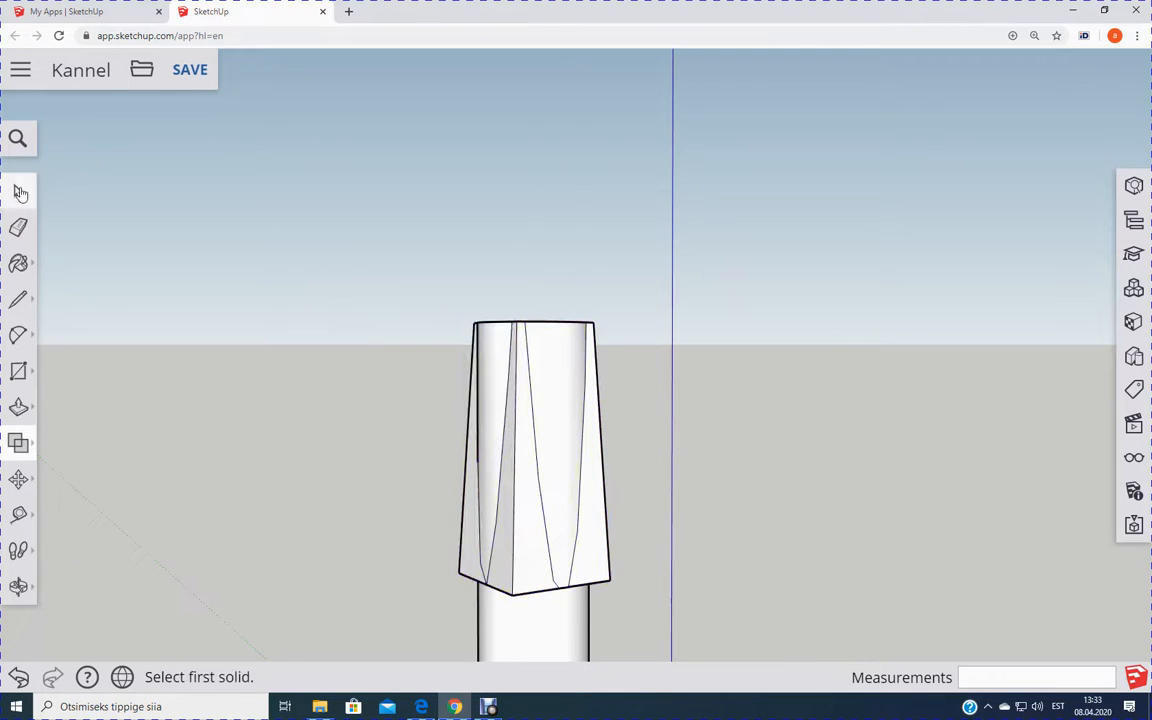
pyautogui.click(19, 191)
# Step: Shift the tapered block about 3 mm so that its bottom edge touches the cylinder's rim on one side
pyautogui.moveTo(311, 498)
pyautogui.mouseDown(button='middle')
pyautogui.moveTo(167, 643)
pyautogui.moveTo(148, 690)
pyautogui.moveTo(244, 491)
pyautogui.moveTo(259, 487)
pyautogui.mouseUp(button='middle')
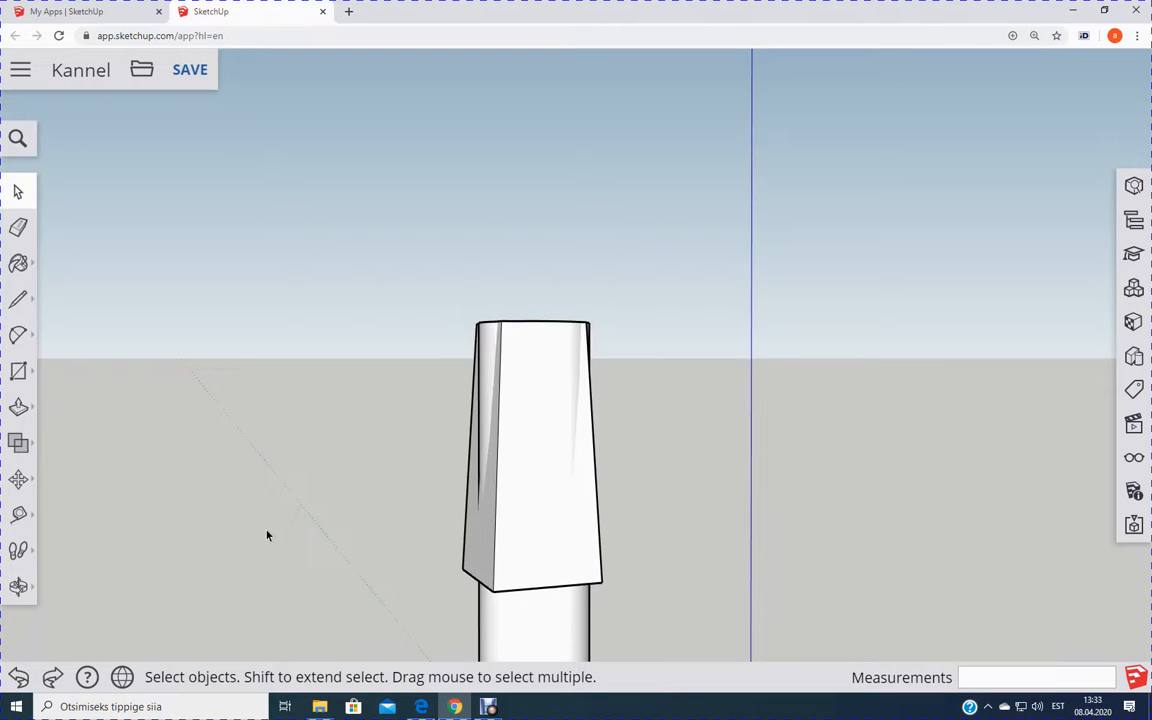
pyautogui.moveTo(273, 527)
pyautogui.mouseDown(button='middle')
pyautogui.moveTo(219, 275)
pyautogui.moveTo(152, 190)
pyautogui.moveTo(211, 141)
pyautogui.moveTo(355, 148)
pyautogui.moveTo(329, 95)
pyautogui.moveTo(250, 180)
pyautogui.mouseUp(button='middle')
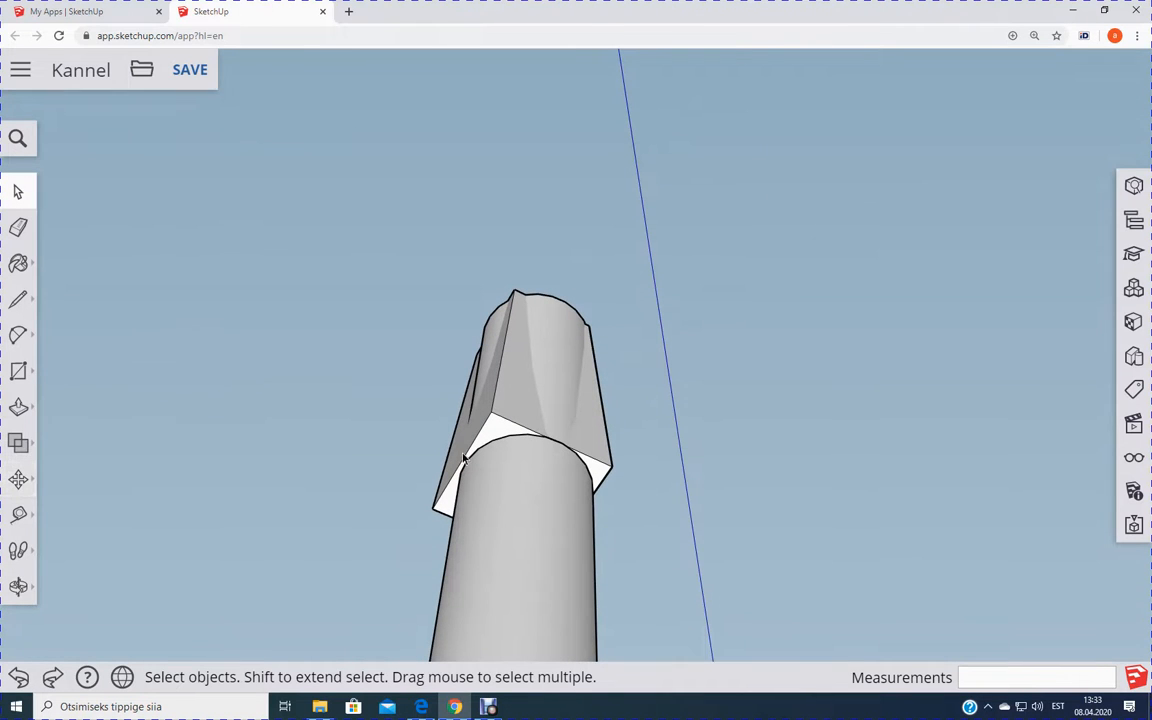
pyautogui.moveTo(271, 390); pyautogui.dragTo(381, 319, button='middle')
pyautogui.scroll(6, 472, 310)
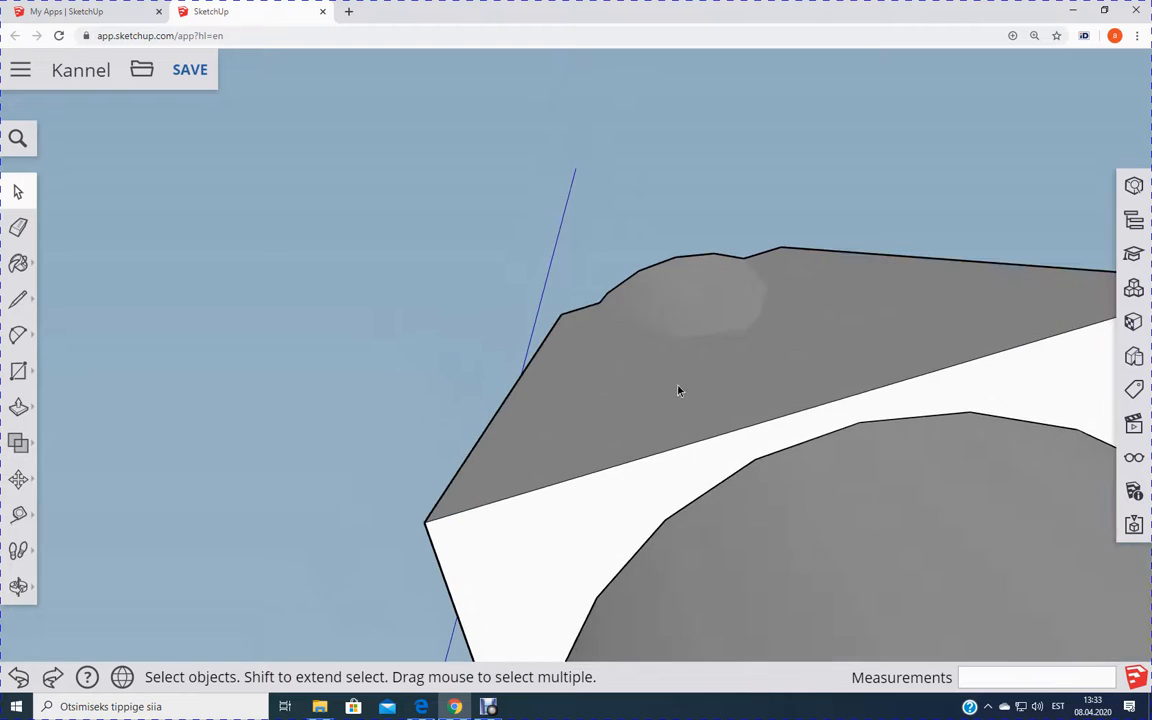
pyautogui.click(765, 420)
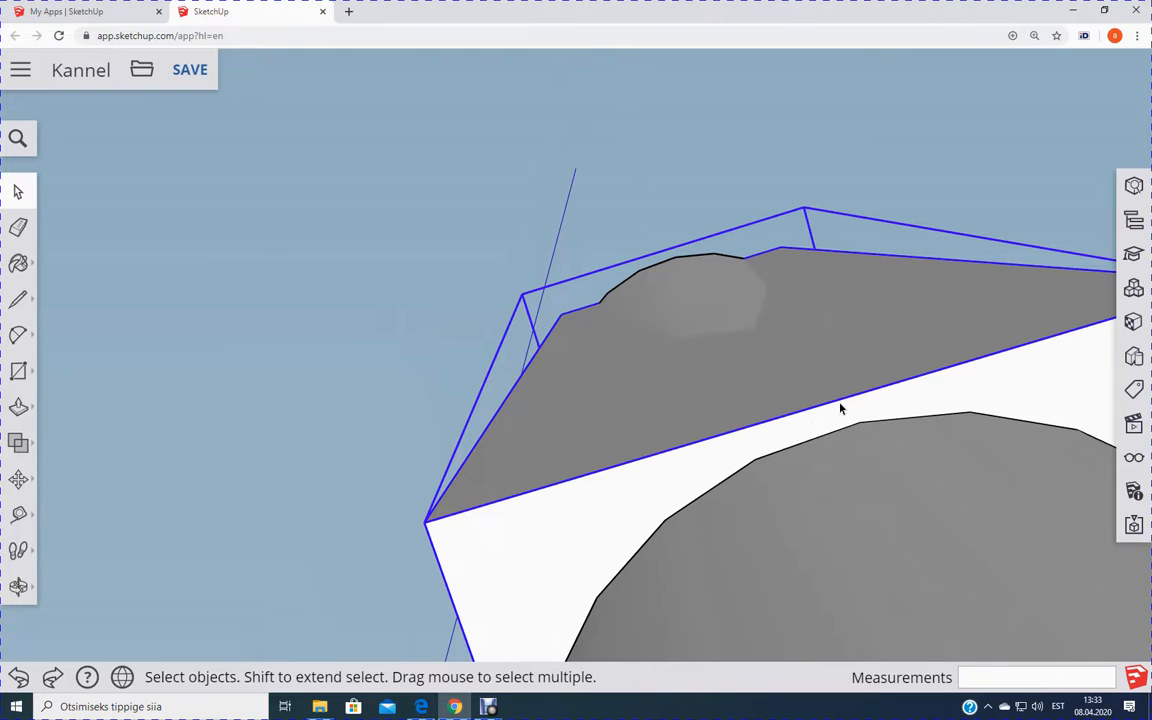
pyautogui.click(19, 480)
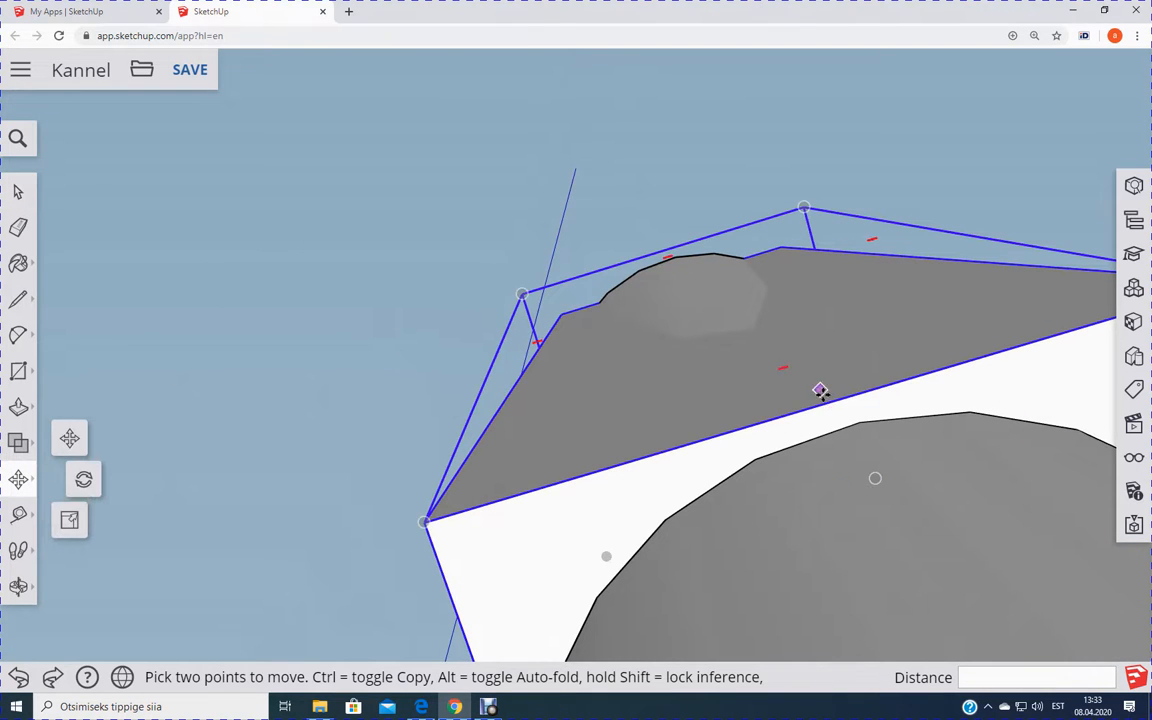
pyautogui.click(823, 401)
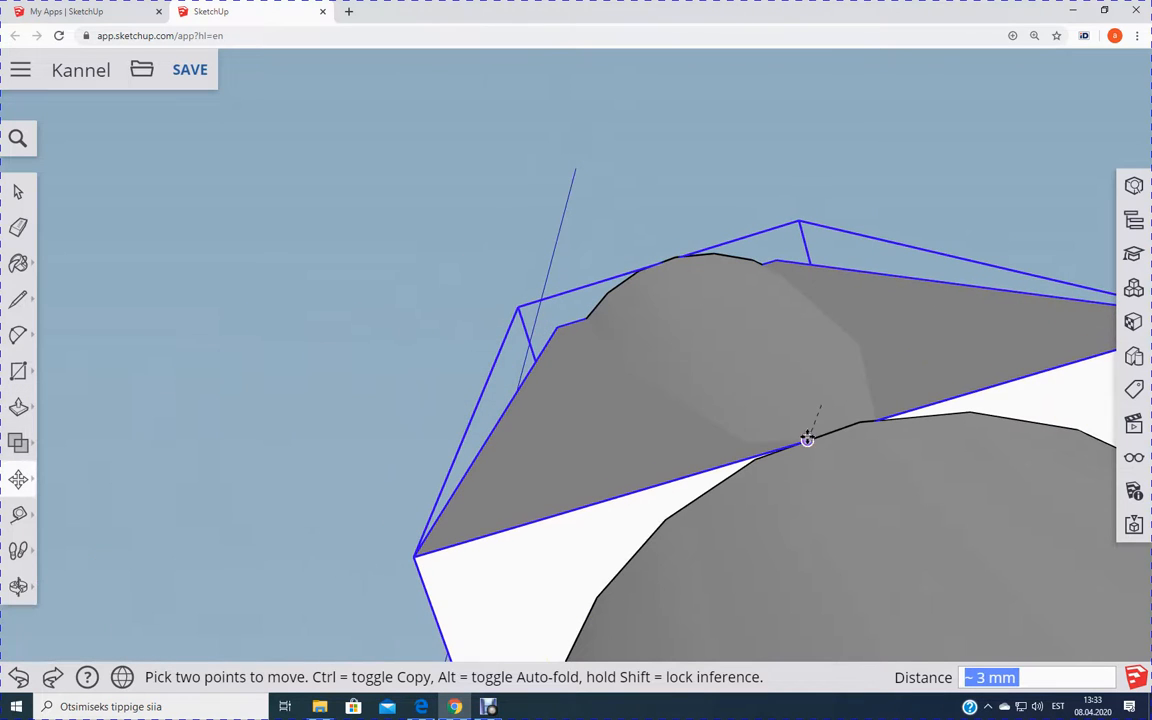
pyautogui.click(812, 437)
pyautogui.scroll(-5, 321, 490)
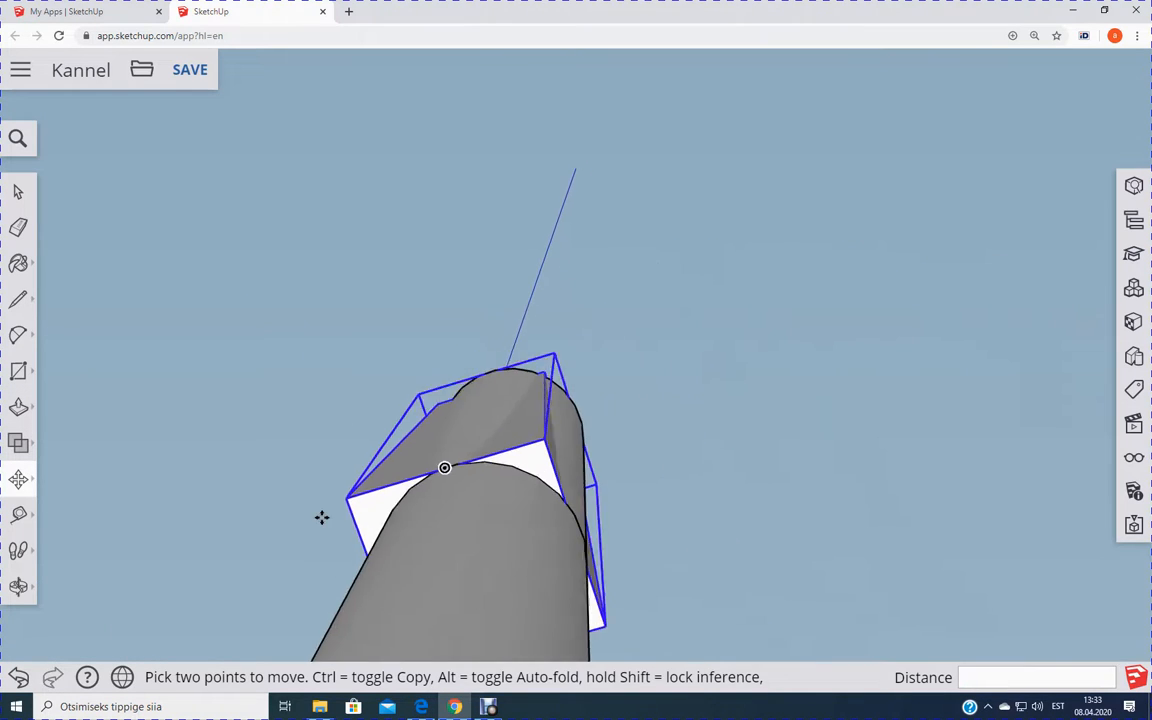
# Step: Nudge the tapered block about 2 mm by the point on its bottom edge to align it with the cylinder's rim
pyautogui.moveTo(509, 450); pyautogui.dragTo(419, 218, button='middle')
pyautogui.moveTo(480, 366); pyautogui.dragTo(565, 387, button='middle')
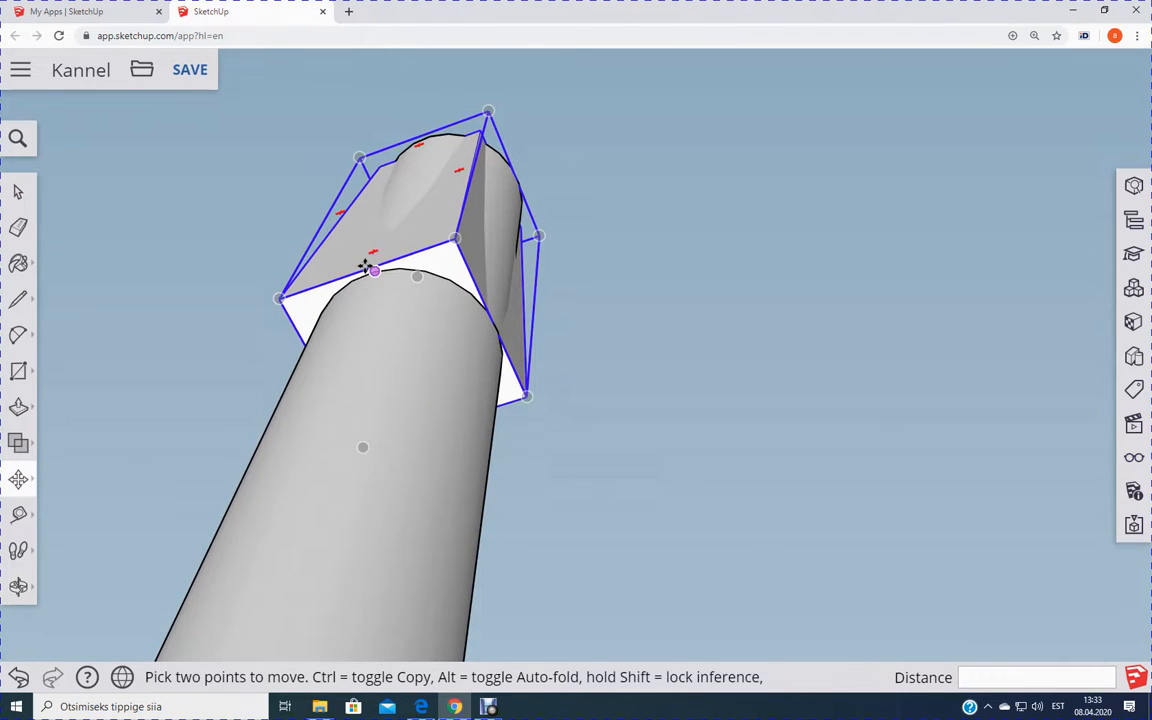
pyautogui.scroll(2, 364, 267)
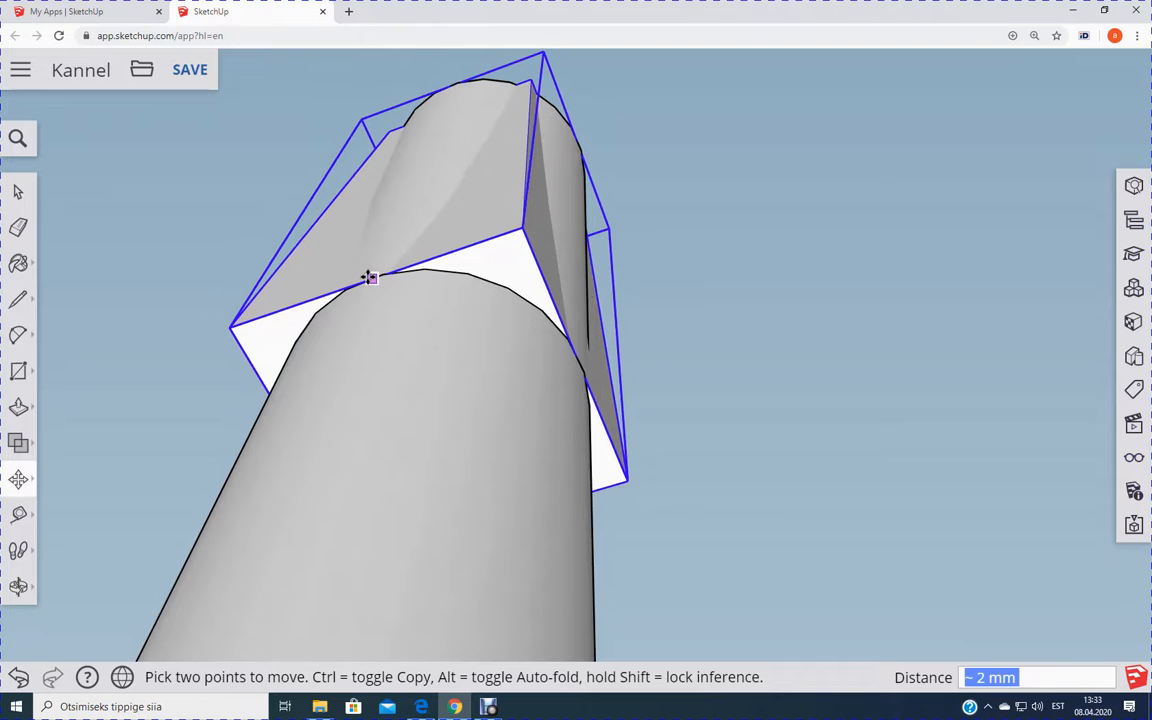
pyautogui.moveTo(774, 434); pyautogui.dragTo(270, 494, button='middle')
pyautogui.scroll(-3, 270, 494)
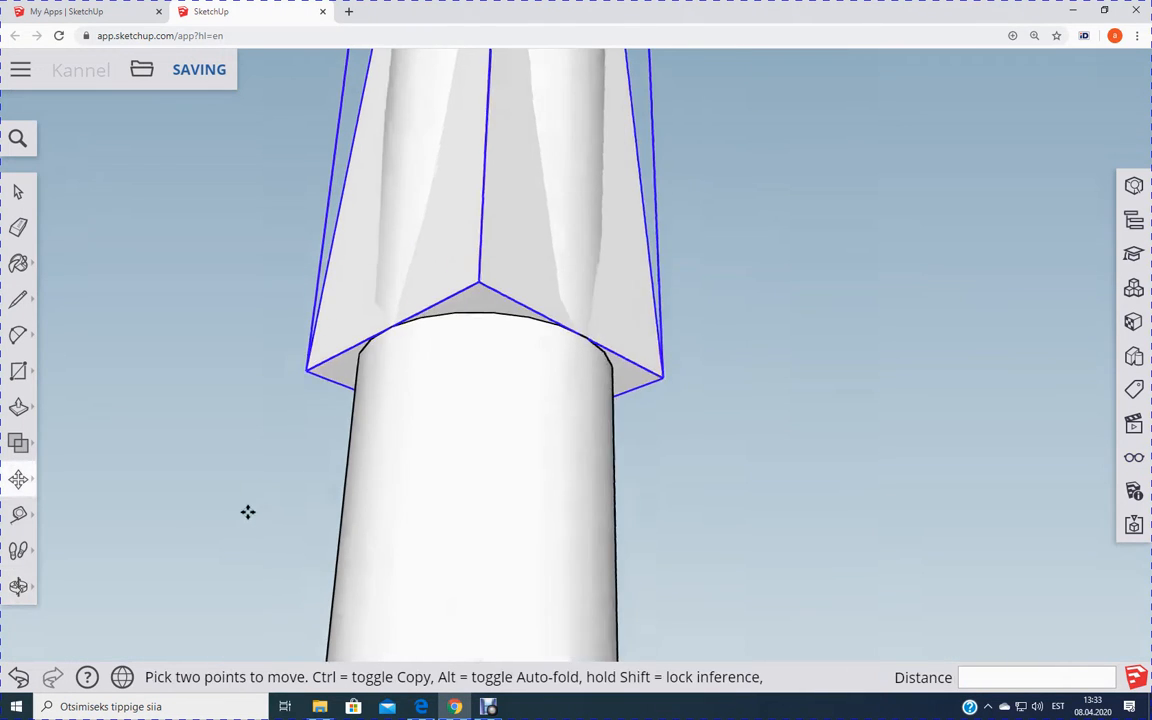
# Step: Select the tapered block together with the cylinder's top section and split them against each other with the Split solid tool
pyautogui.moveTo(697, 279); pyautogui.dragTo(404, 674, button='middle')
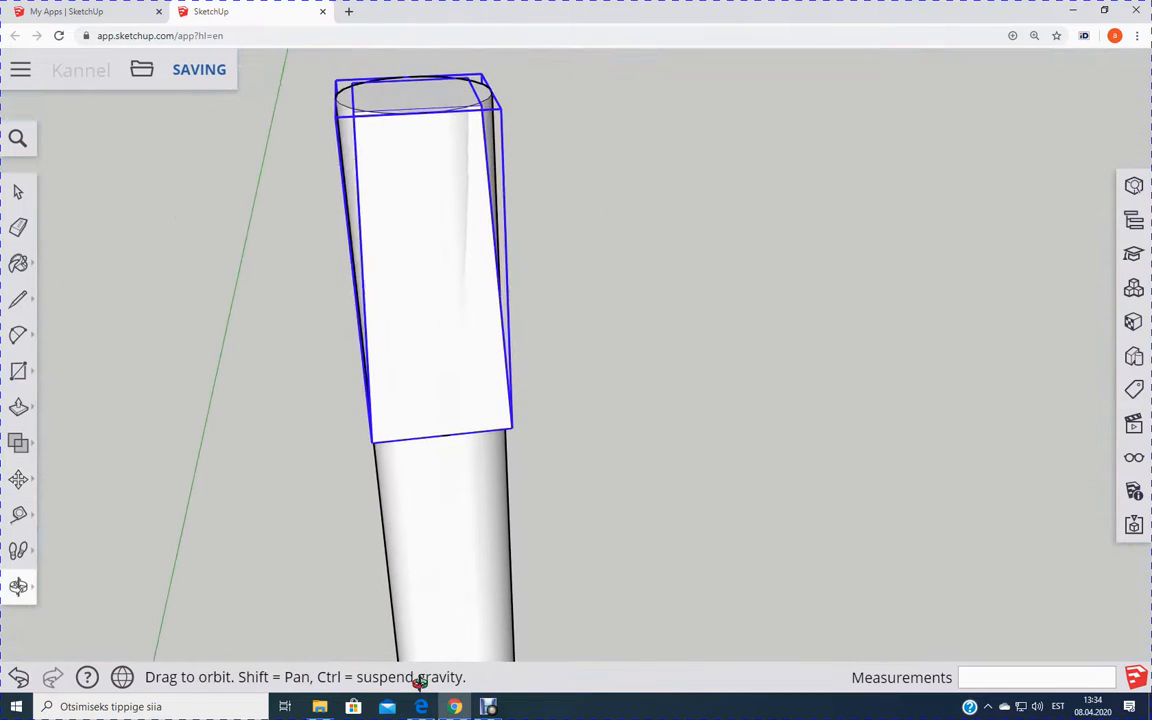
pyautogui.click(20, 194)
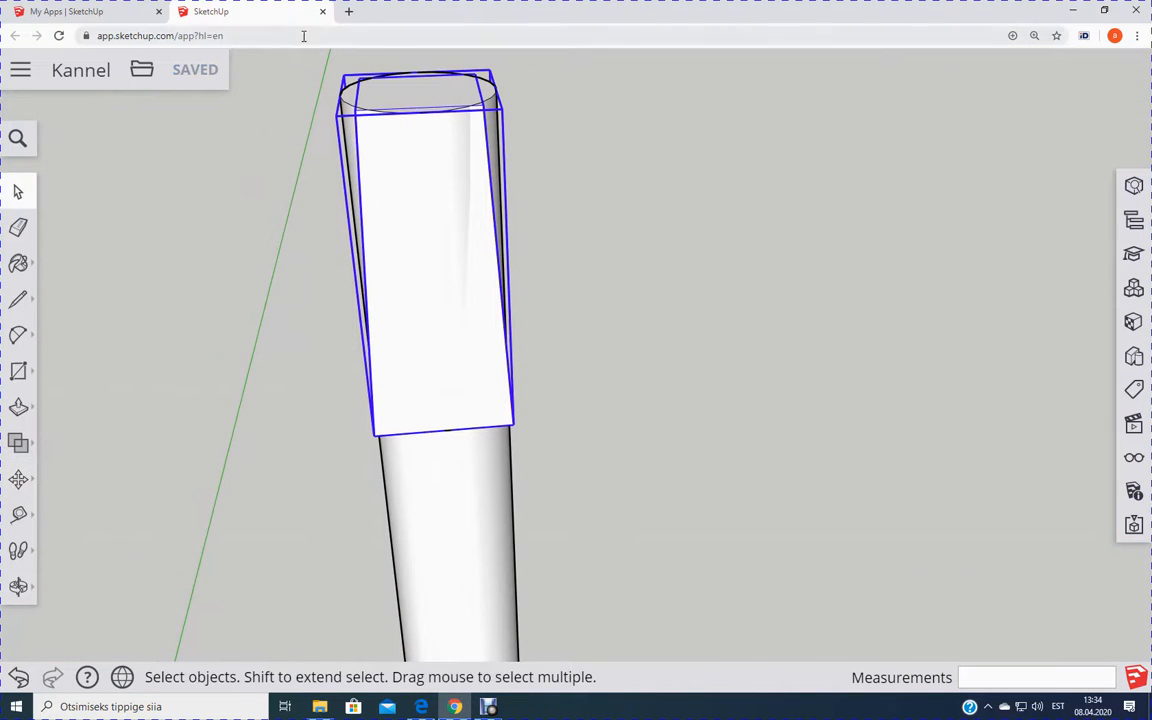
pyautogui.moveTo(273, 57); pyautogui.dragTo(658, 468)
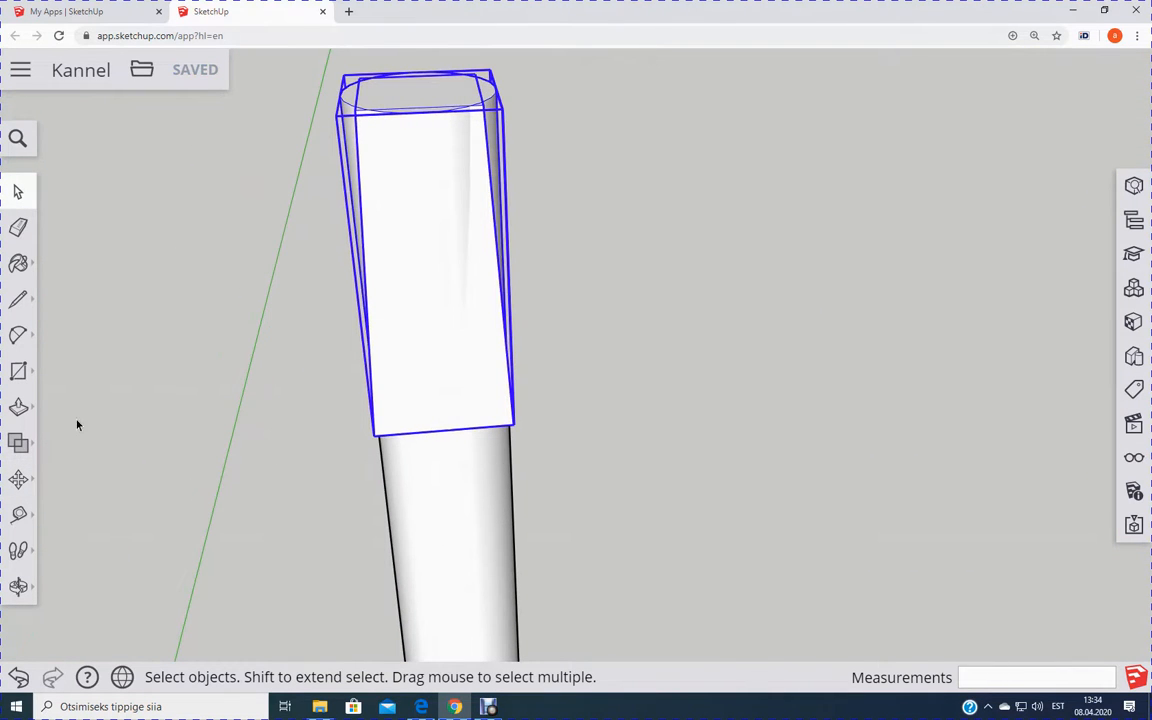
pyautogui.click(31, 449)
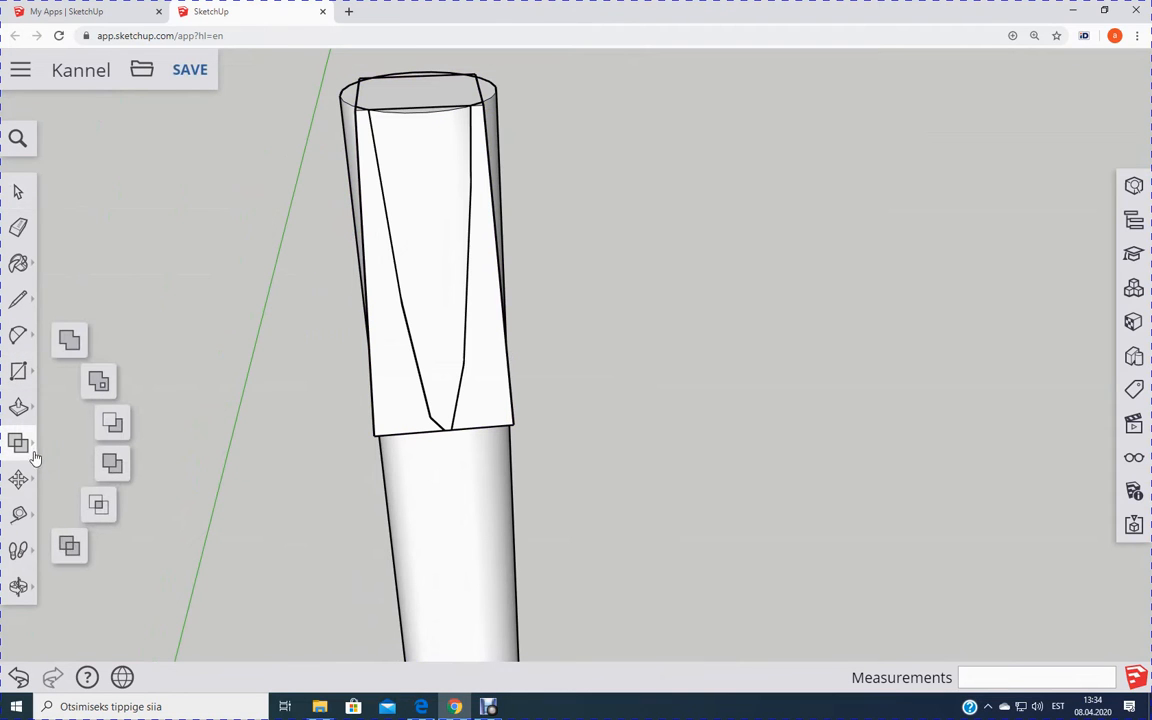
pyautogui.click(70, 549)
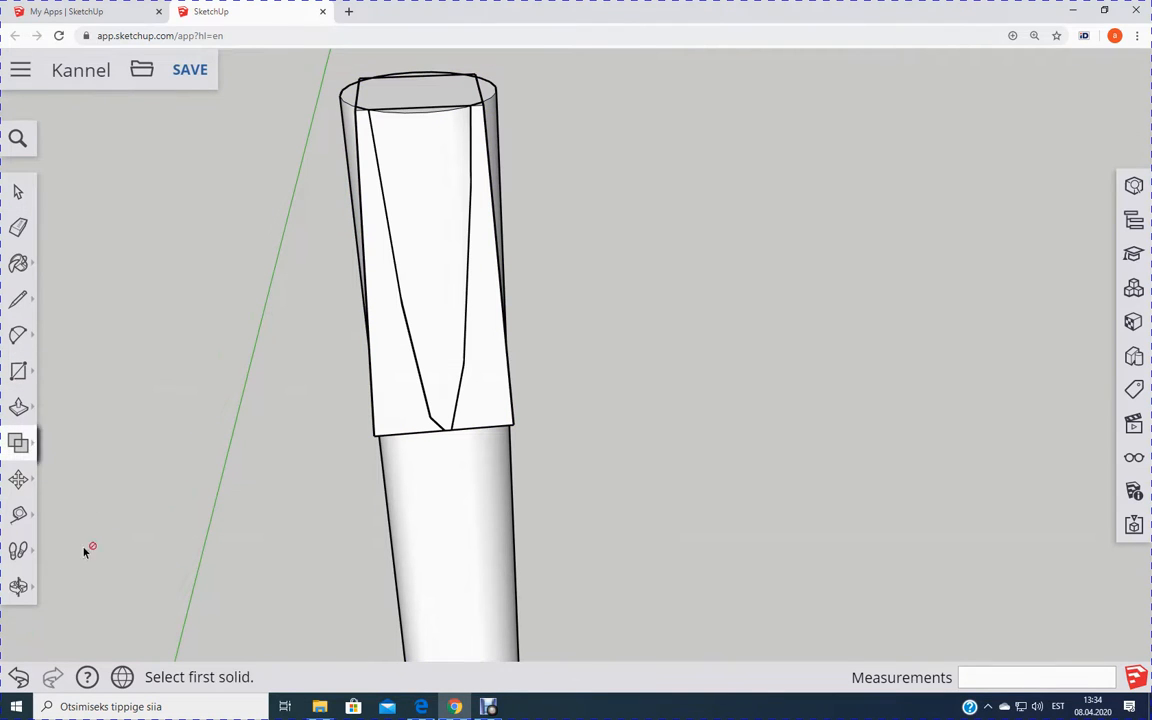
# Step: Delete the leftover outer pieces of the tapered block and the cylinder's top section, keeping only their overlapping solid
pyautogui.click(18, 191)
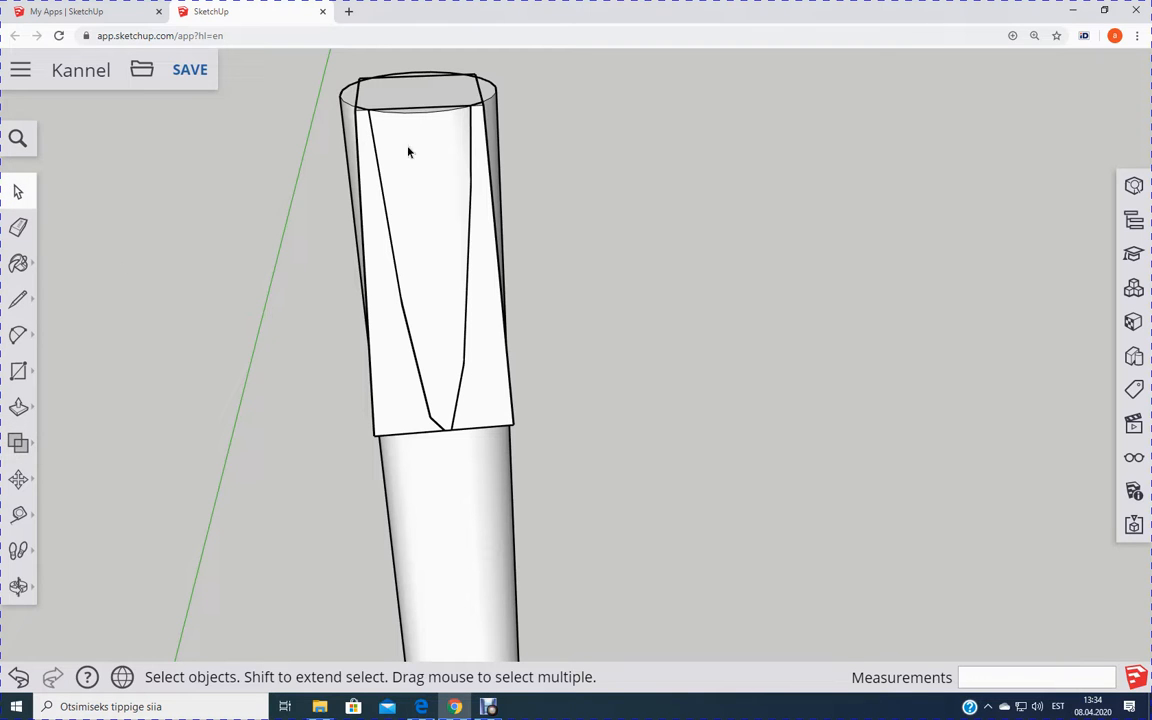
pyautogui.click(385, 378)
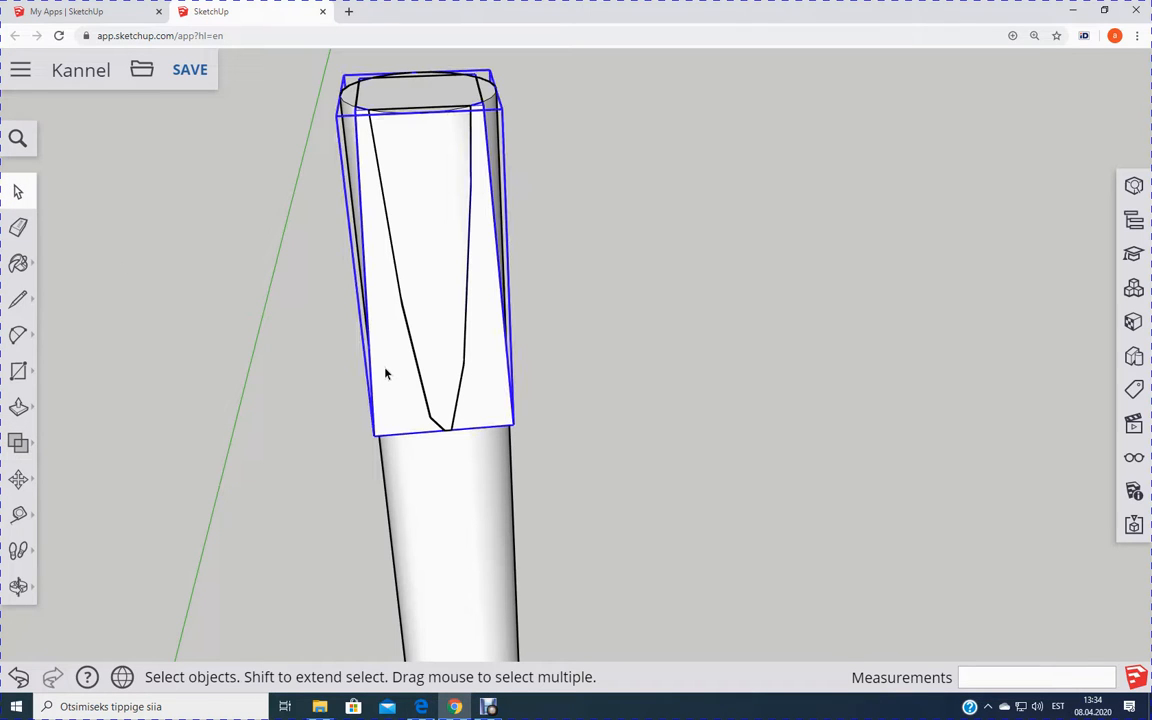
pyautogui.press('Delete')
pyautogui.moveTo(632, 235); pyautogui.dragTo(572, 420, button='middle')
pyautogui.click(422, 189)
pyautogui.press('Delete')
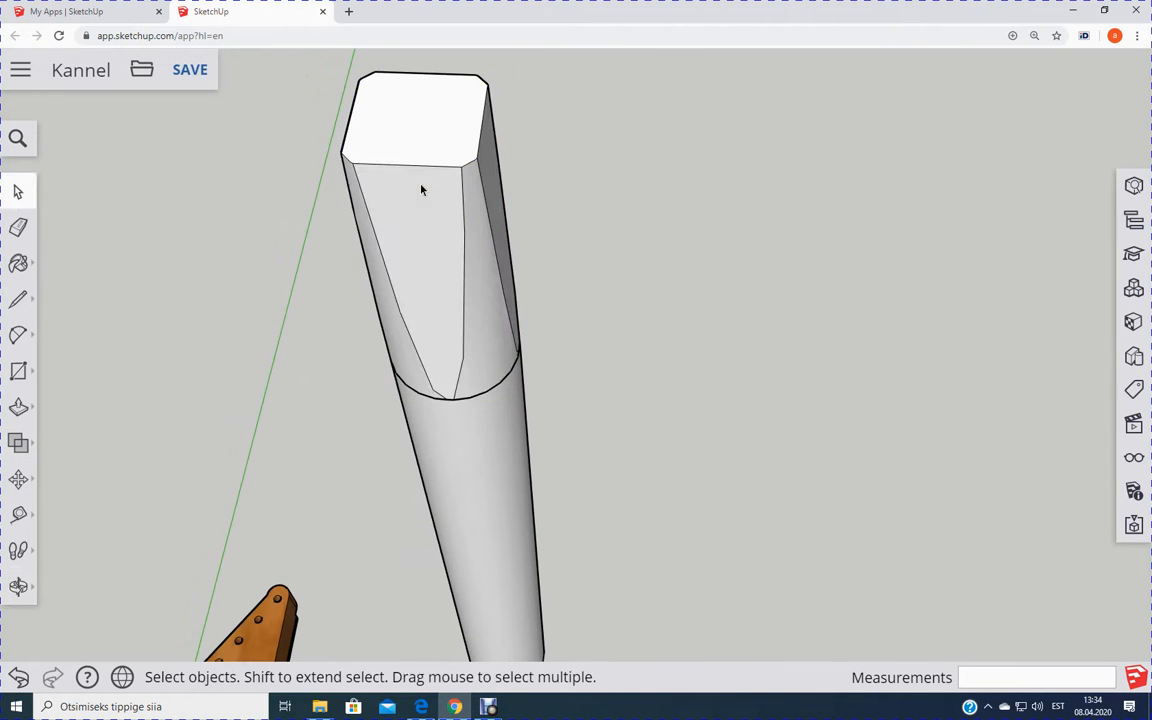
# Step: Explode the faceted top section's group and the group of the long cylinder below it
pyautogui.moveTo(702, 346); pyautogui.dragTo(466, 30, button='middle')
pyautogui.scroll(-5, 660, 285)
pyautogui.moveTo(679, 283); pyautogui.dragTo(617, 247, button='middle')
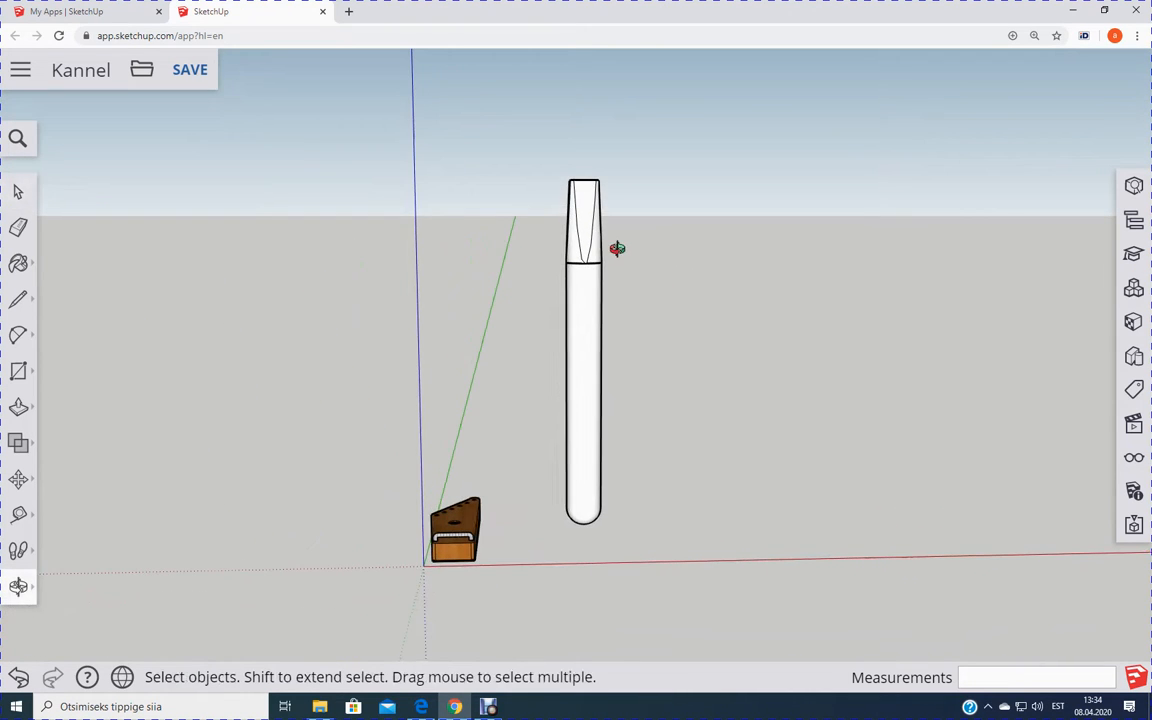
pyautogui.scroll(4, 606, 263)
pyautogui.scroll(2, 606, 263)
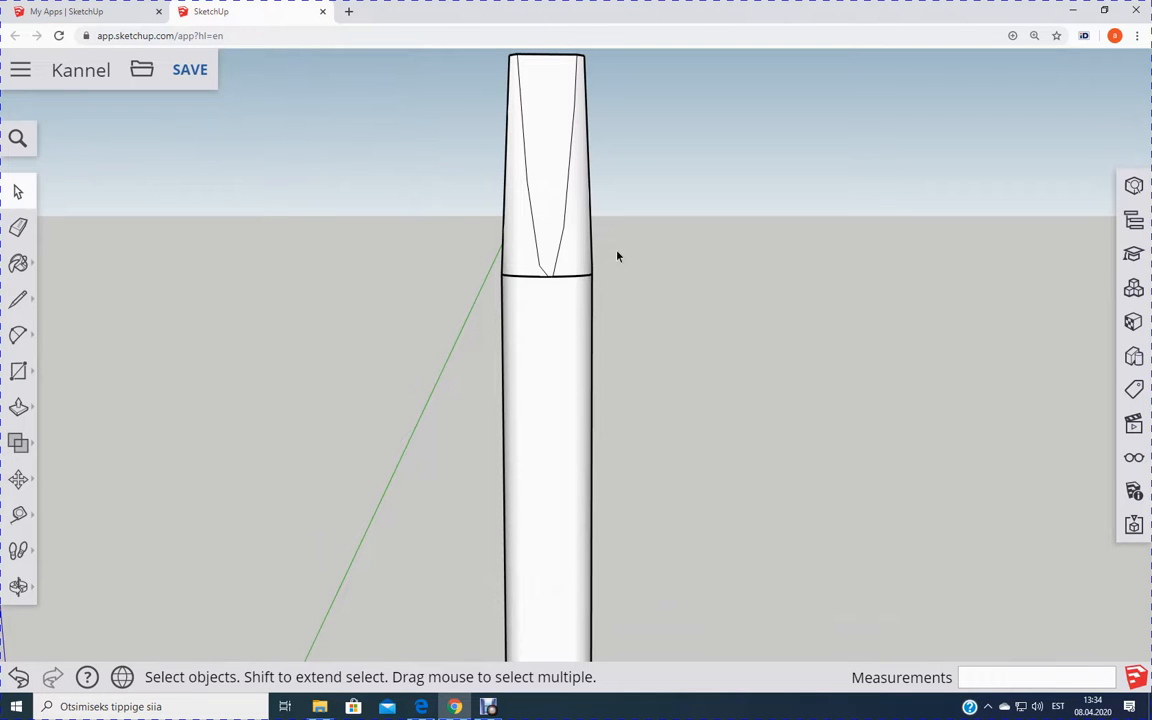
pyautogui.click(584, 258)
pyautogui.rightClick(585, 258)
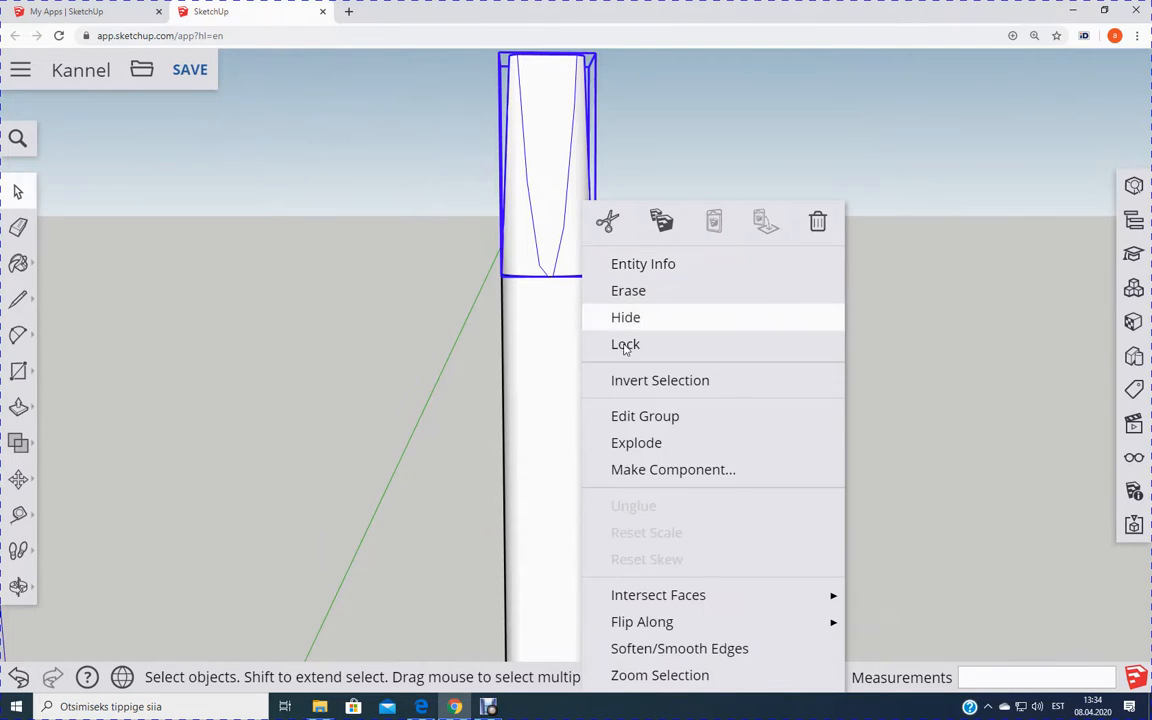
pyautogui.click(627, 446)
pyautogui.click(694, 327)
pyautogui.click(573, 357)
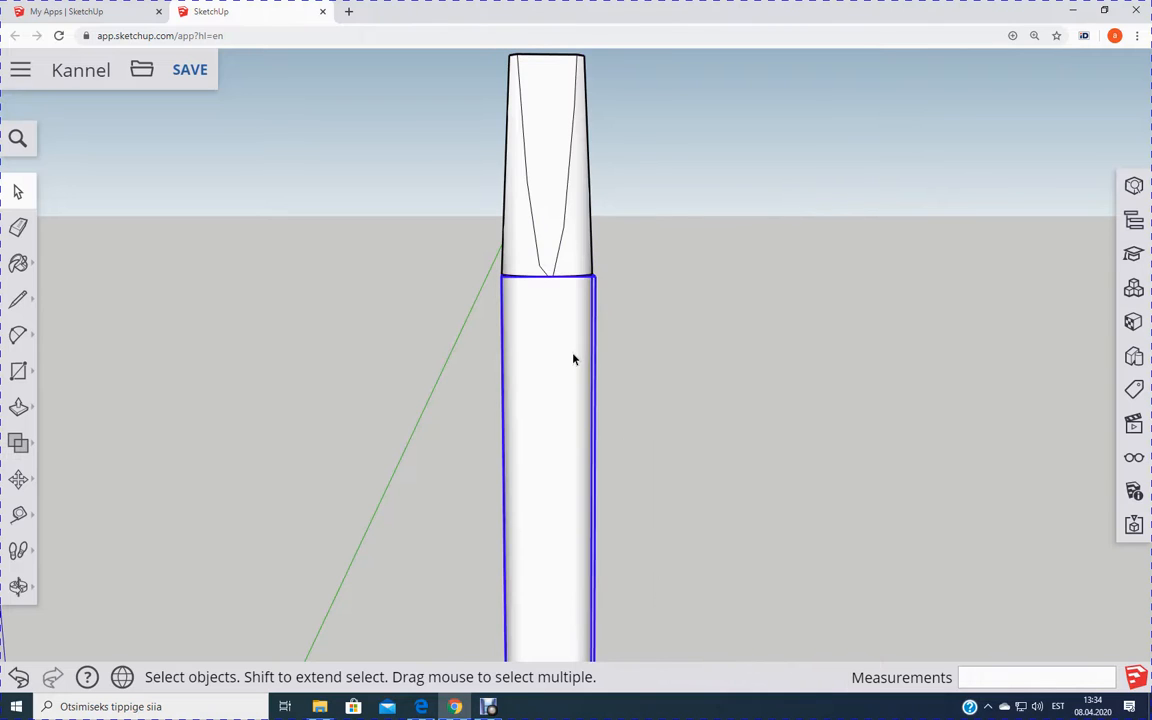
pyautogui.rightClick(574, 358)
pyautogui.click(640, 442)
pyautogui.click(649, 326)
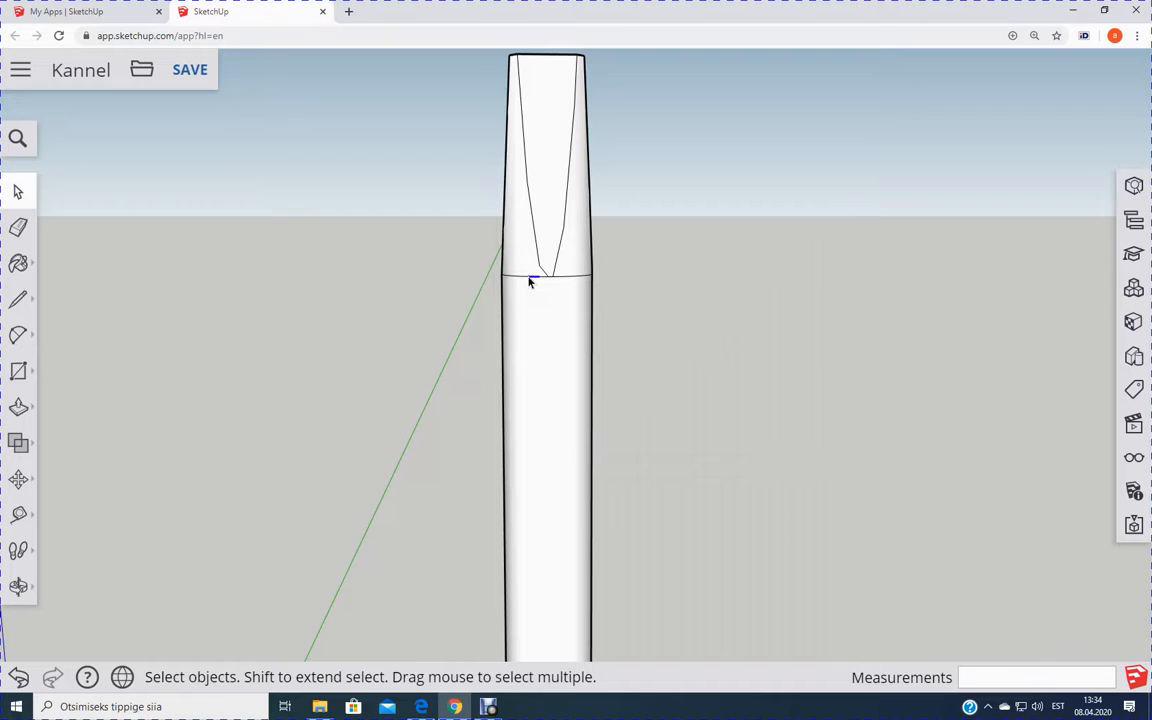
# Step: Erase the first seam edges at the joint between the faceted top section and the cylinder
pyautogui.press('Delete')
pyautogui.moveTo(584, 288); pyautogui.dragTo(581, 332, button='middle')
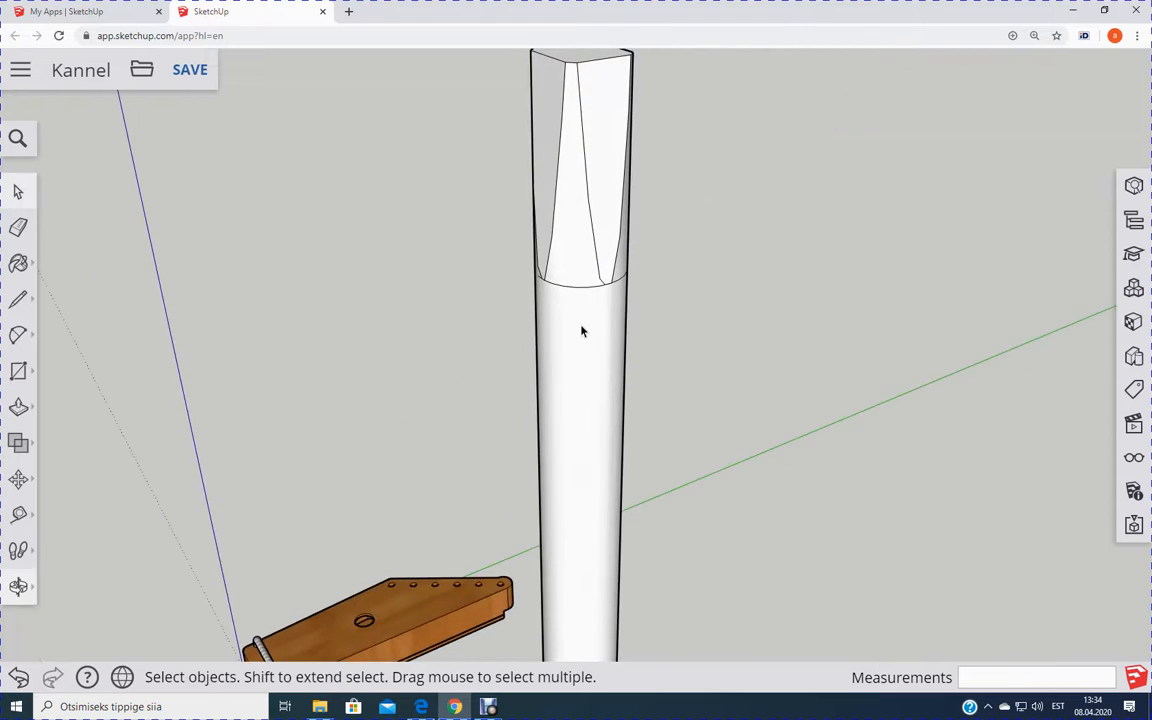
pyautogui.scroll(3, 584, 262)
pyautogui.scroll(1, 584, 258)
pyautogui.click(562, 246)
pyautogui.press('Delete')
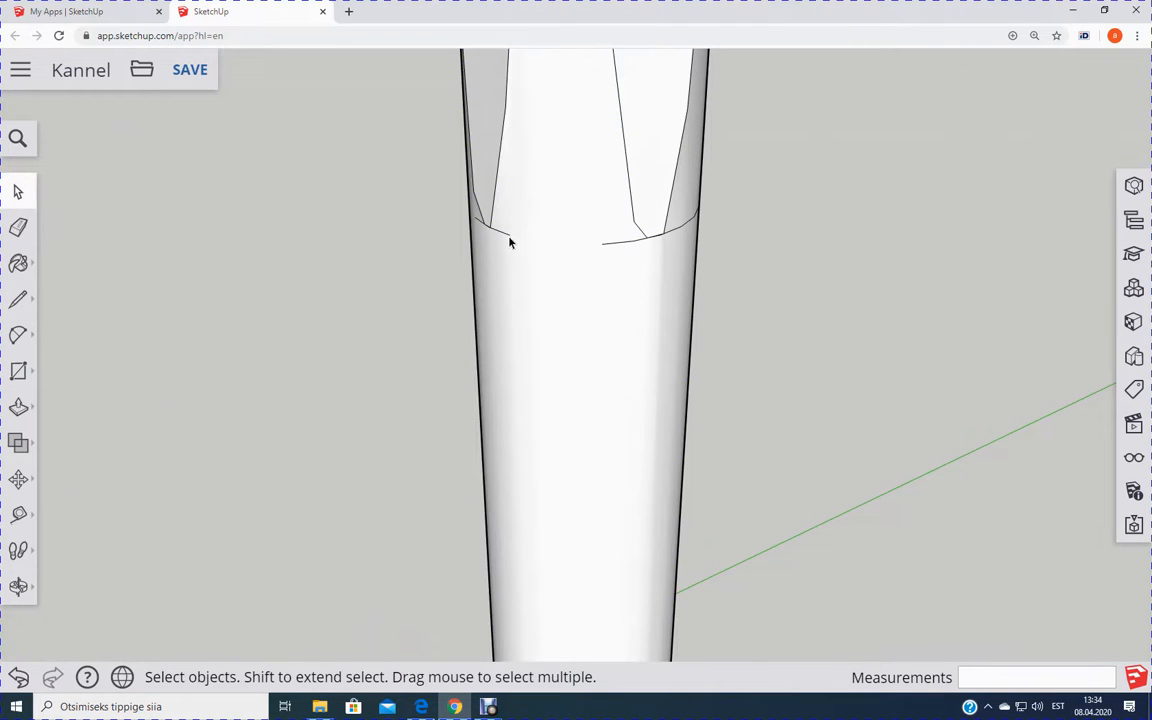
pyautogui.click(505, 237)
pyautogui.press('Delete')
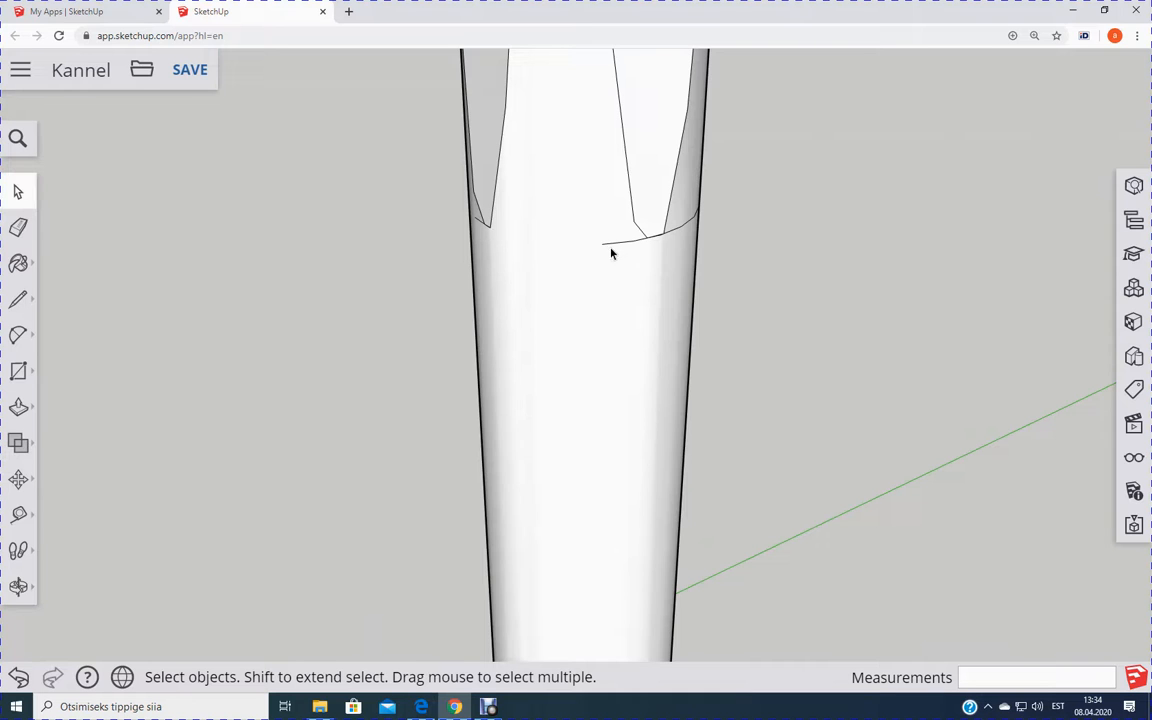
# Step: Erase the remaining seam edges around the cylinder, leaving only the pointed outlines of the flat facets
pyautogui.moveTo(555, 265); pyautogui.dragTo(674, 303, button='middle')
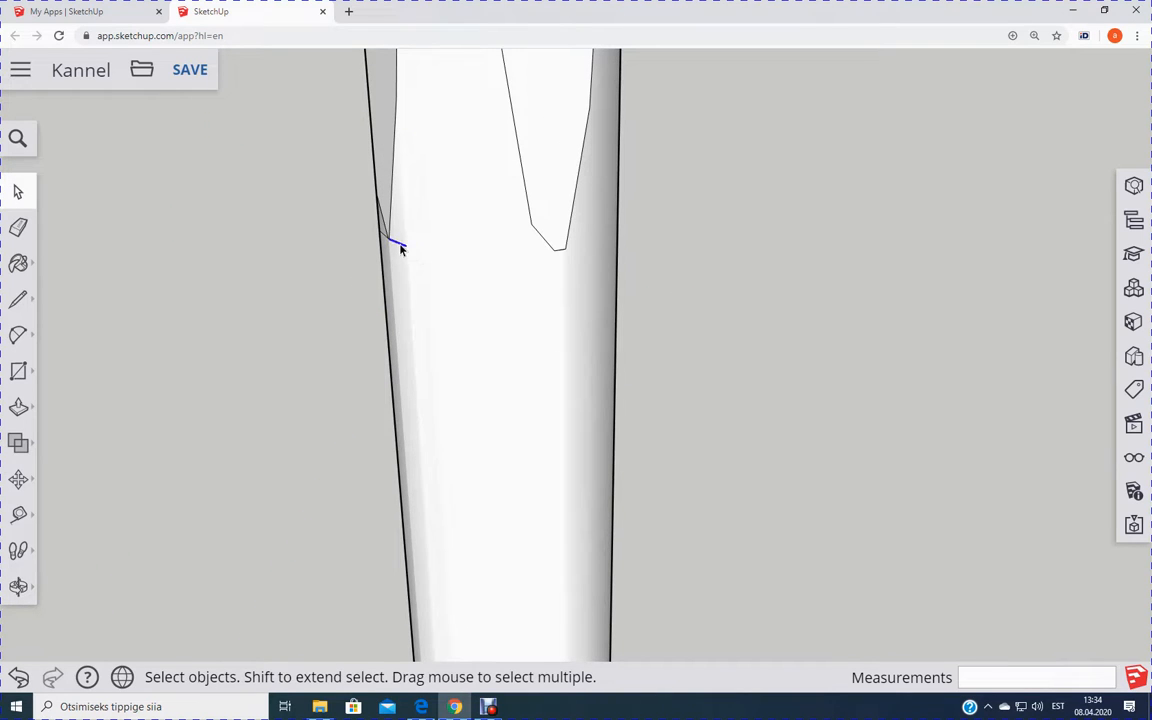
pyautogui.moveTo(414, 275); pyautogui.dragTo(401, 311, button='middle')
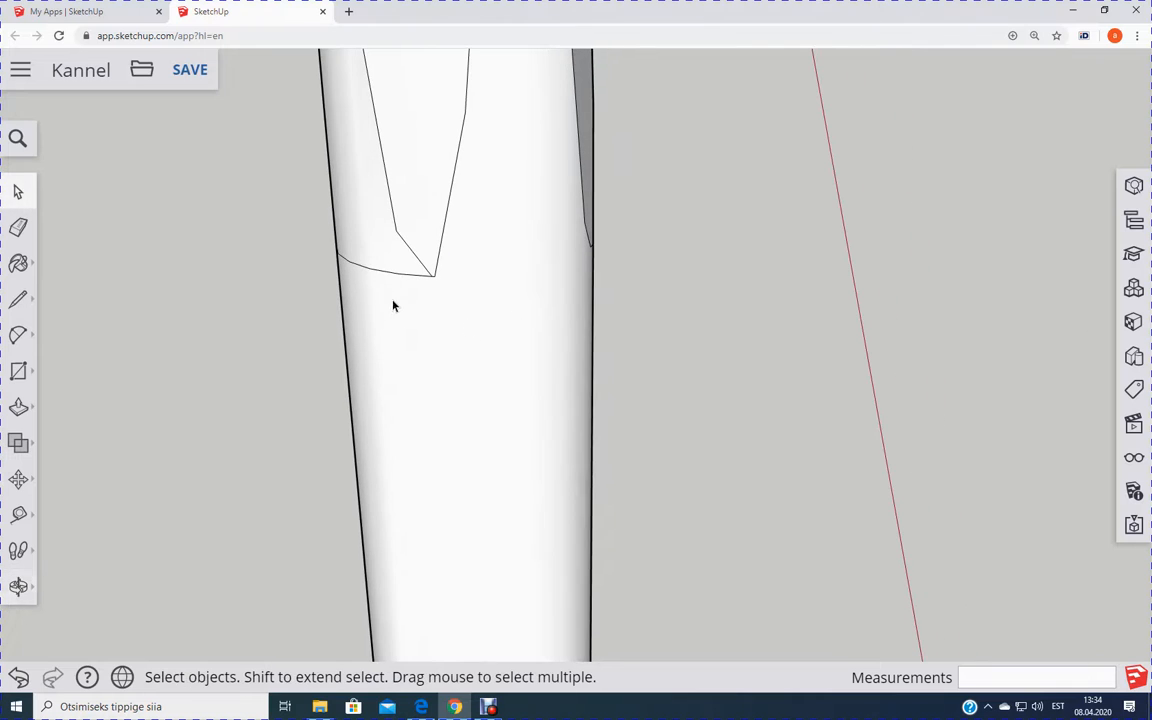
pyautogui.click(404, 277)
pyautogui.press('Delete')
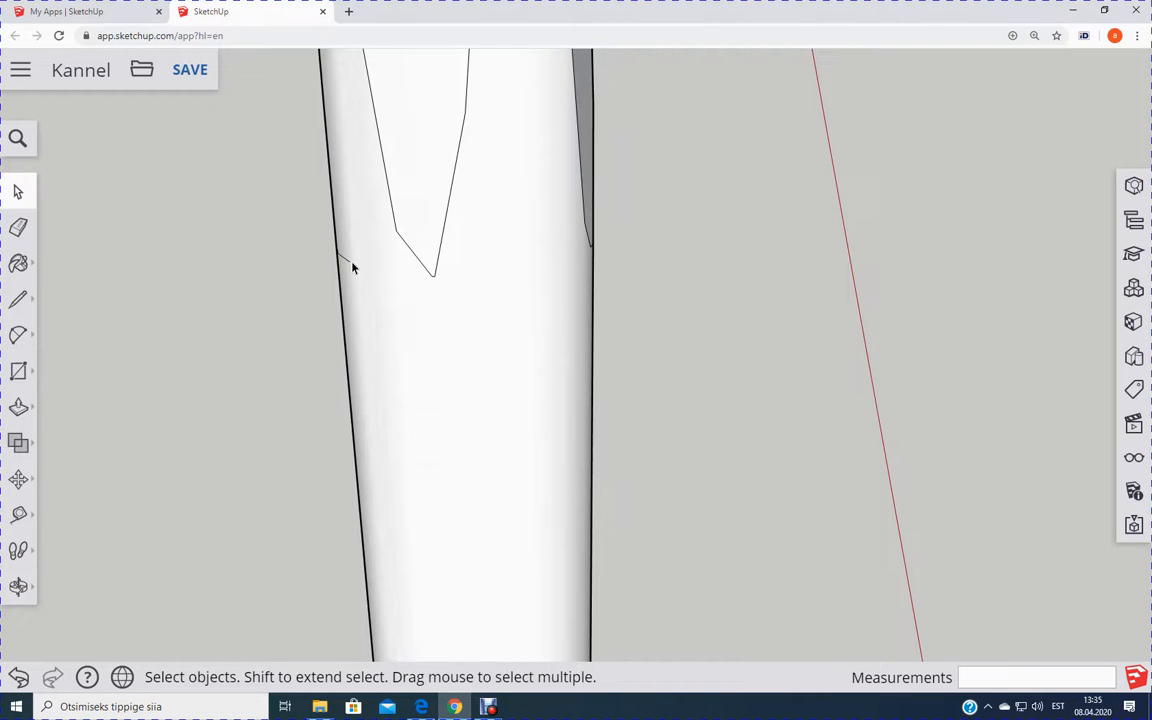
pyautogui.moveTo(352, 274); pyautogui.dragTo(548, 357, button='middle')
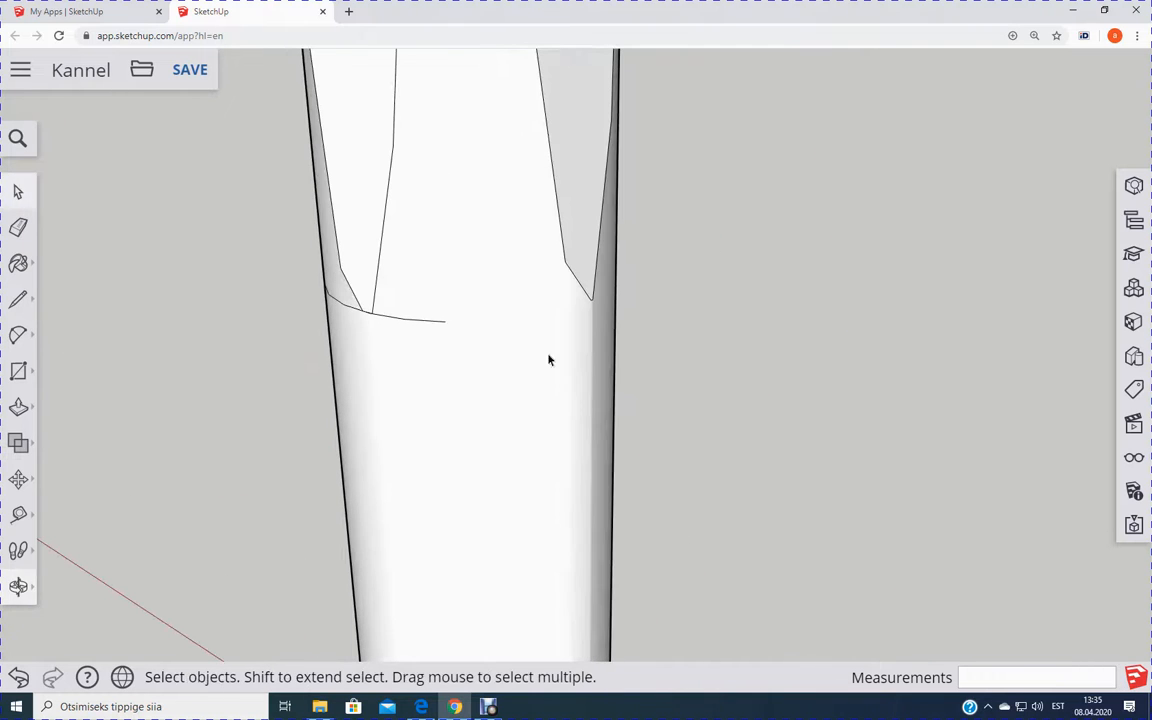
pyautogui.click(392, 321)
pyautogui.click(391, 318)
pyautogui.moveTo(374, 370); pyautogui.dragTo(468, 342, button='middle')
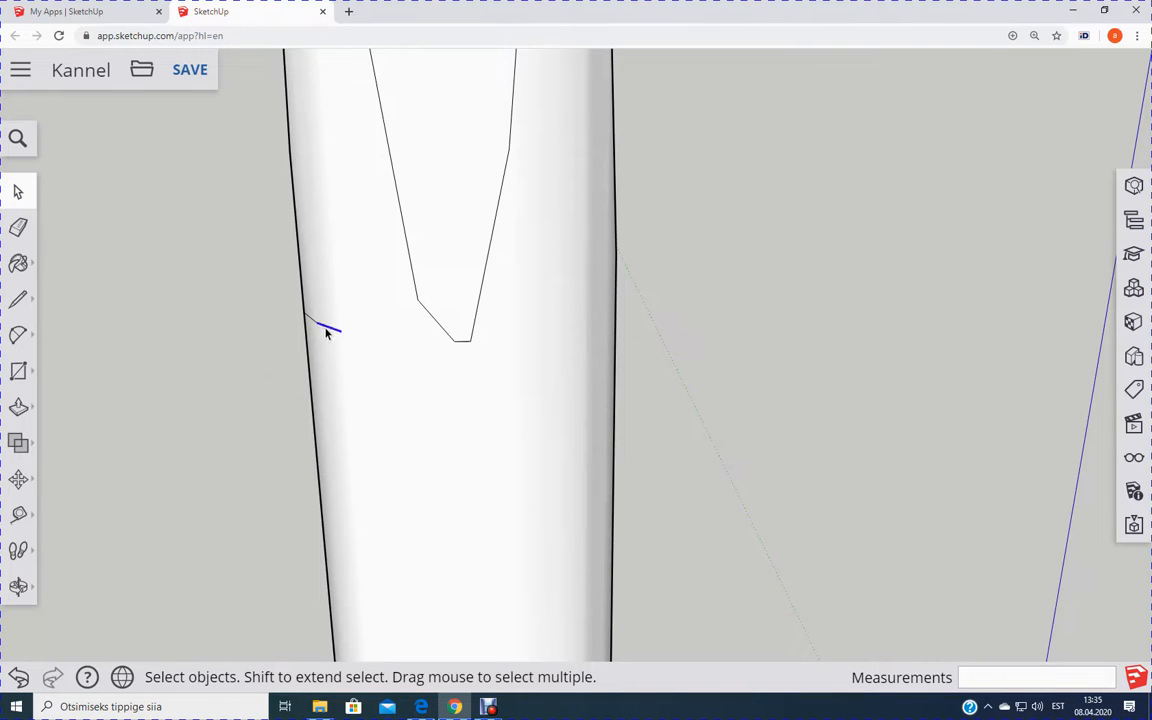
pyautogui.moveTo(347, 365); pyautogui.dragTo(455, 380, button='middle')
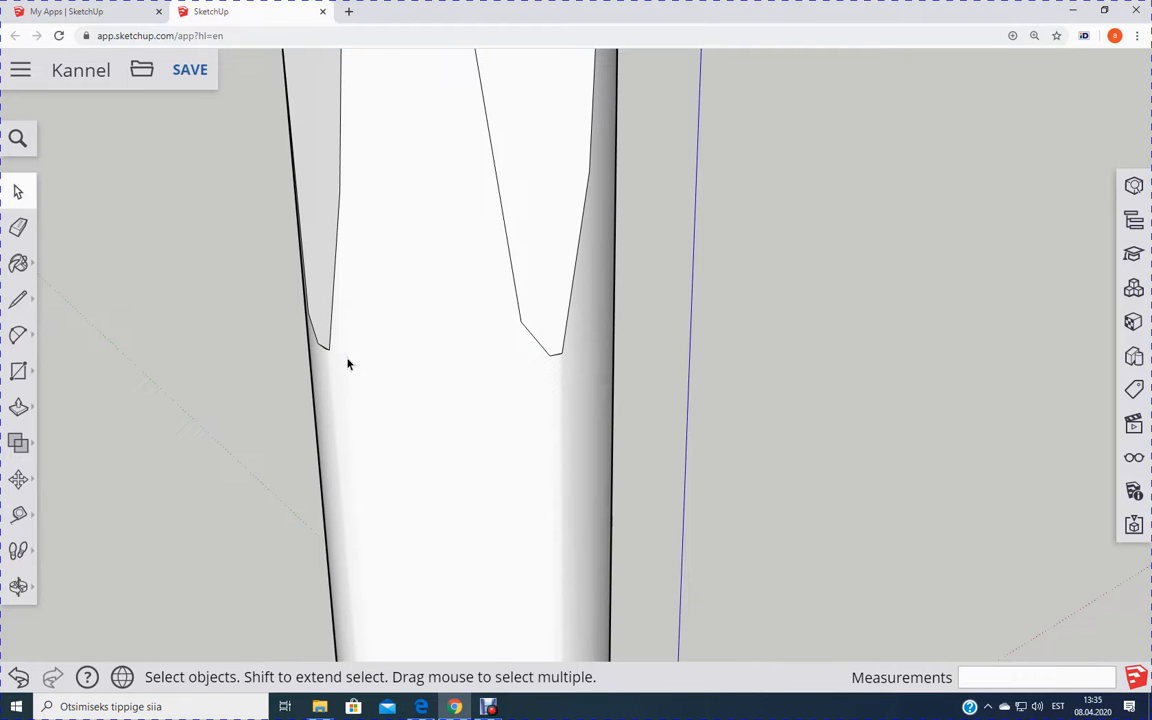
# Step: Examine the merged rod from several sides, checking its faceted top and its size beside the kannel
pyautogui.scroll(-5, 350, 380)
pyautogui.moveTo(342, 429); pyautogui.dragTo(820, 345, button='middle')
pyautogui.moveTo(357, 458); pyautogui.dragTo(708, 528, button='middle')
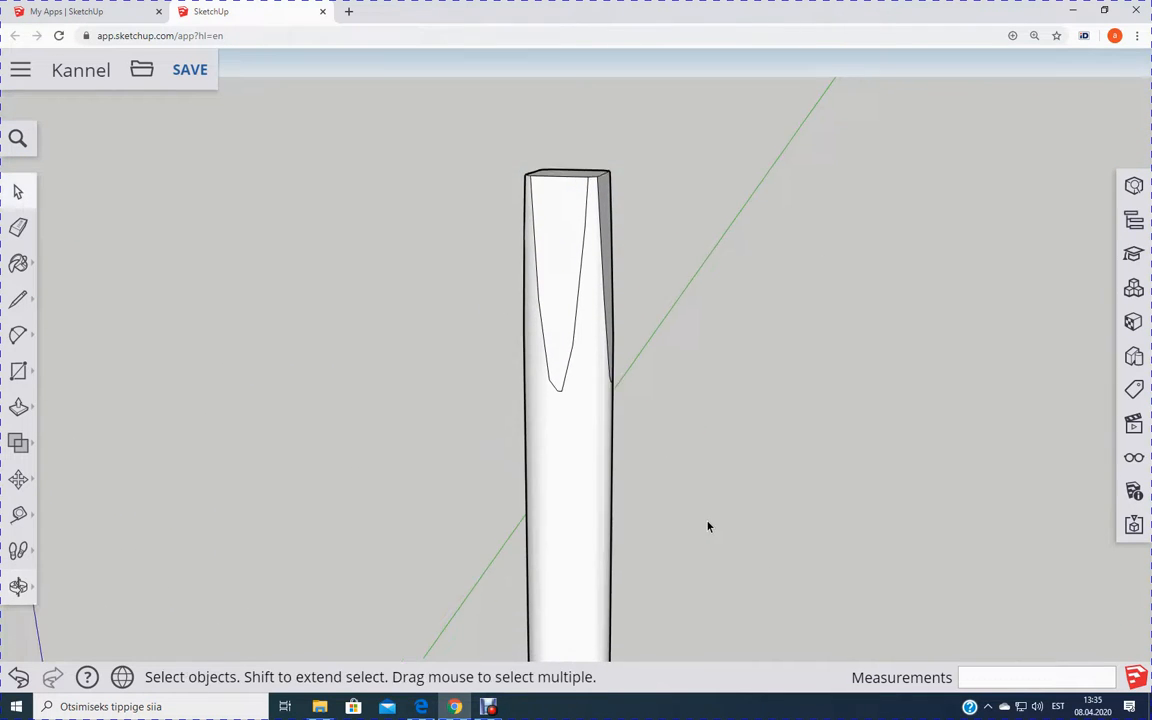
pyautogui.scroll(-8, 708, 528)
pyautogui.scroll(5, 665, 625)
pyautogui.scroll(2, 608, 421)
pyautogui.scroll(-4, 620, 427)
pyautogui.moveTo(800, 505); pyautogui.dragTo(543, 433, button='middle')
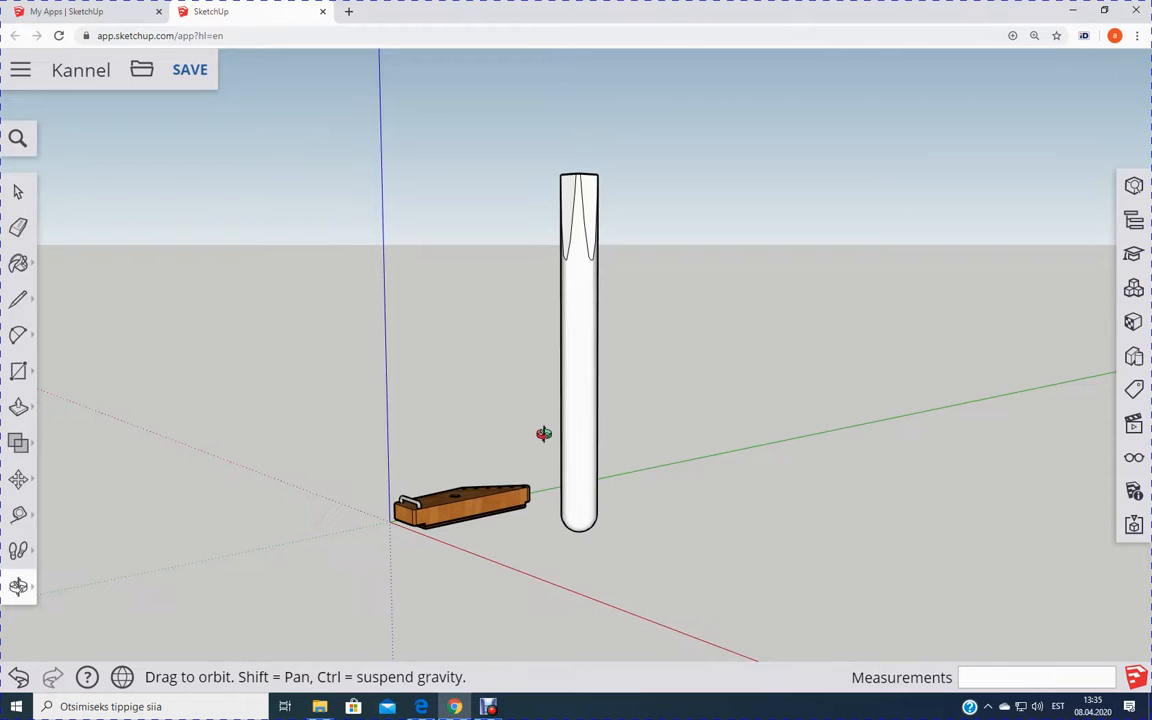
pyautogui.moveTo(545, 434); pyautogui.dragTo(843, 402, button='middle')
pyautogui.scroll(2, 391, 427)
pyautogui.scroll(-2, 424, 426)
pyautogui.scroll(1, 803, 458)
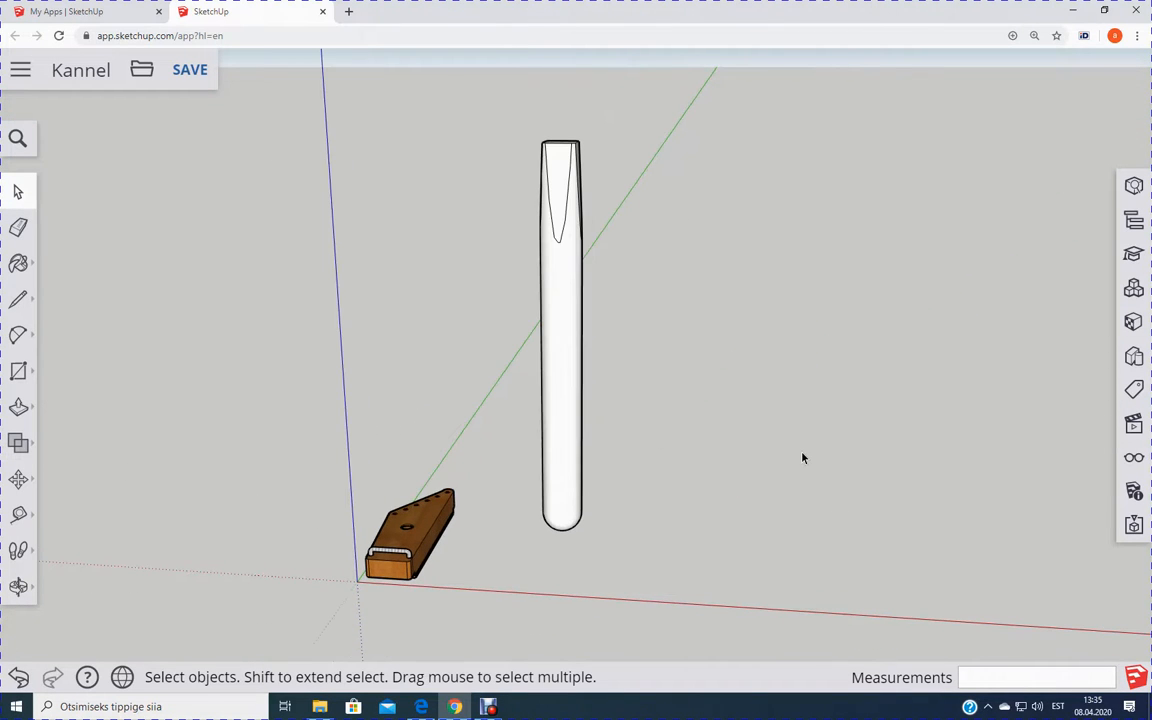
# Step: Draw an upright circle with a 10 mm radius, facing the green axis, in empty space beside the faceted cylinder
pyautogui.scroll(1, 803, 458)
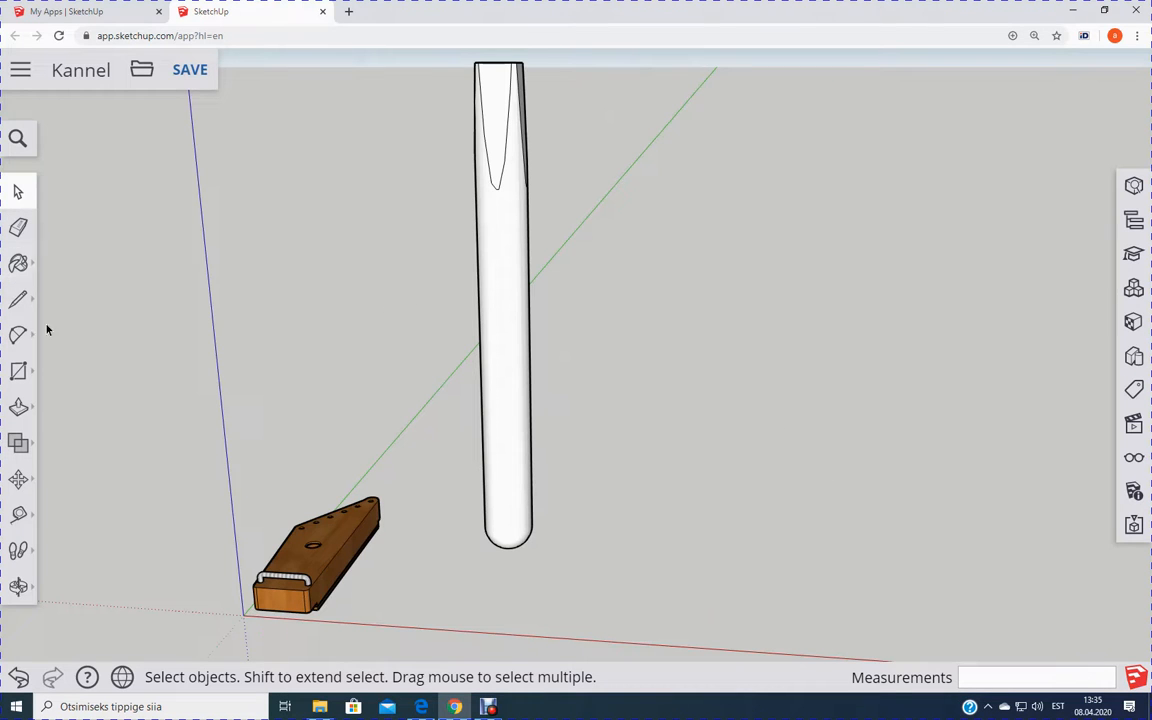
pyautogui.click(18, 370)
pyautogui.click(117, 369)
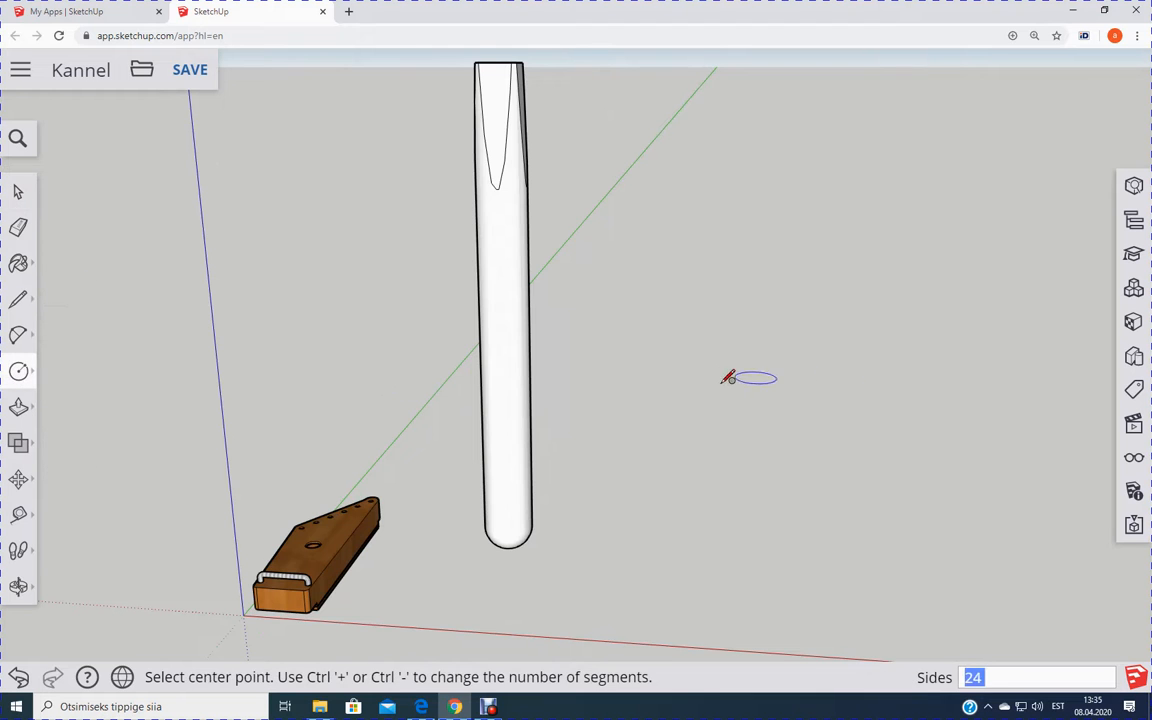
pyautogui.moveTo(707, 334); pyautogui.dragTo(722, 303, button='middle')
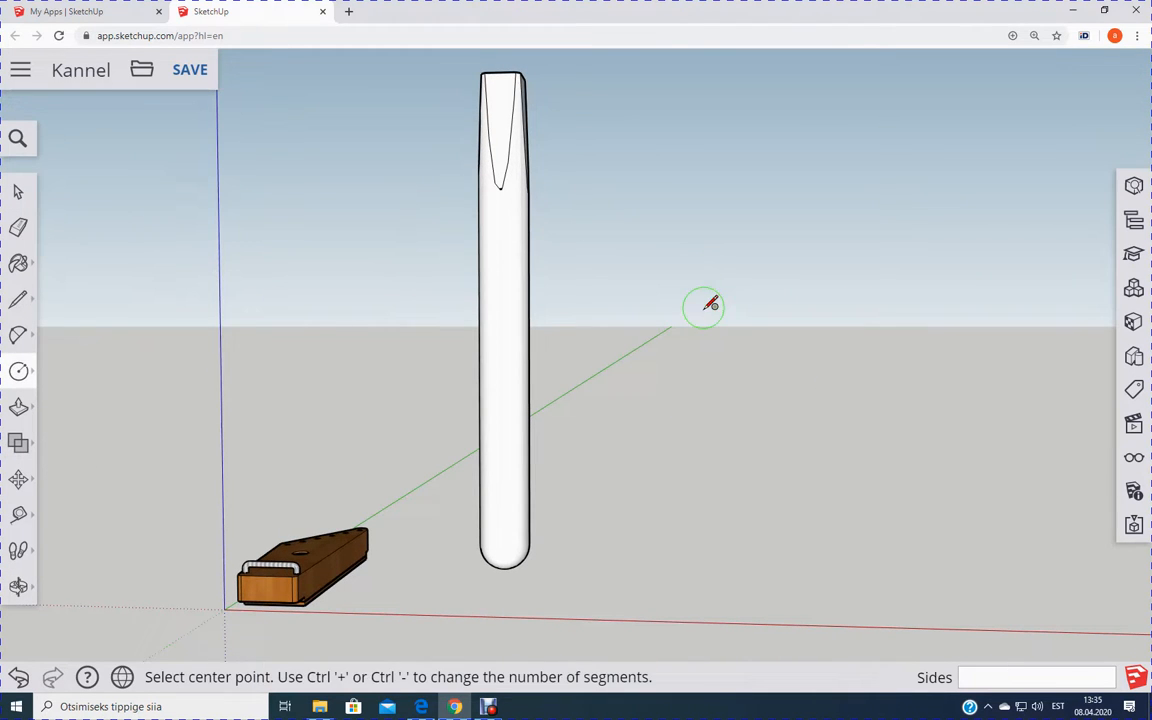
pyautogui.click(703, 307)
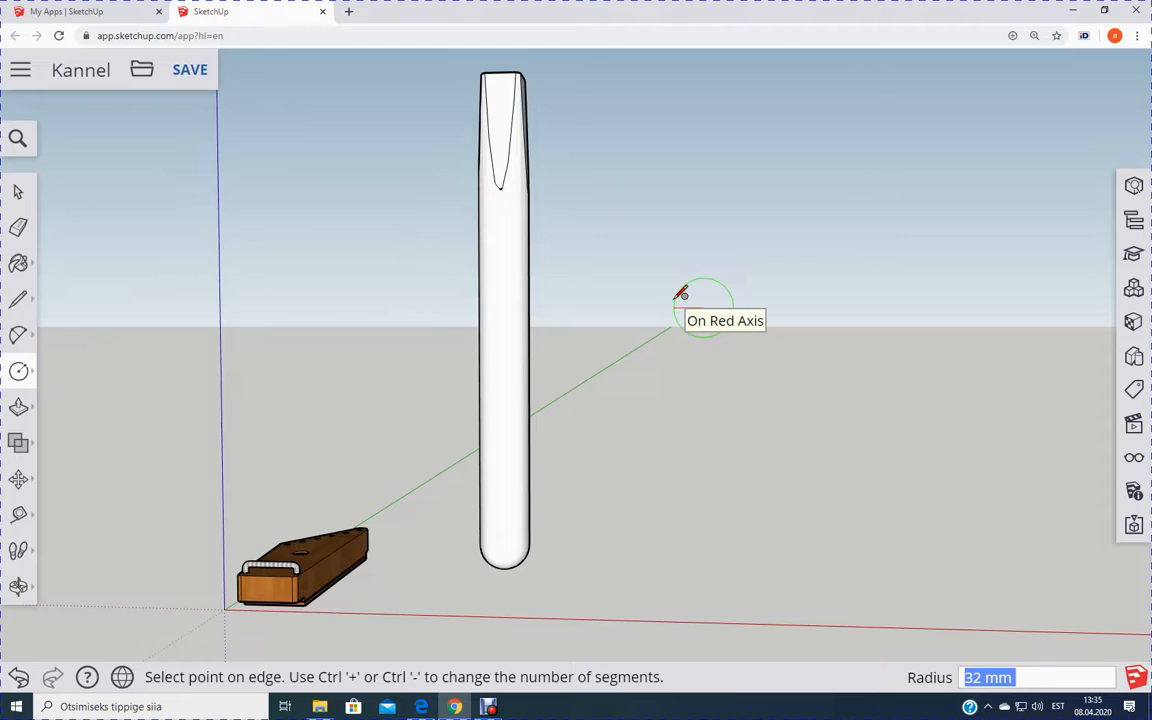
pyautogui.press('Return')
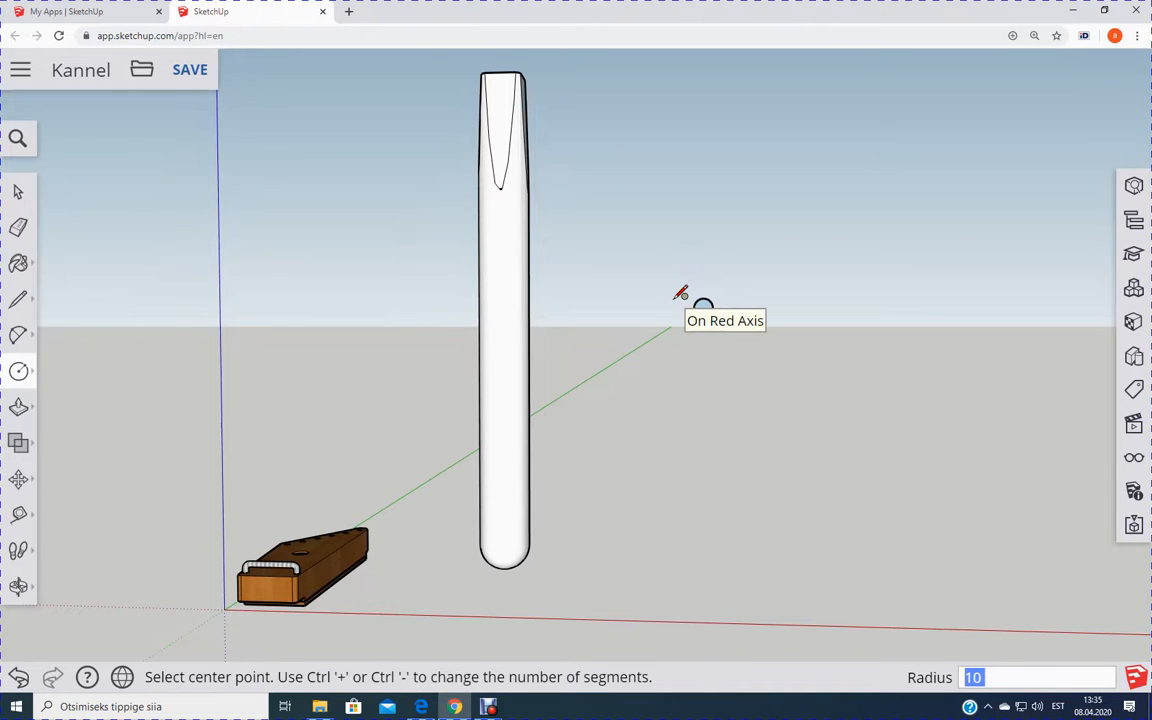
# Step: Extrude the circle along the green axis about 695 mm to form a thin rod
pyautogui.moveTo(859, 417); pyautogui.dragTo(79, 340, button='middle')
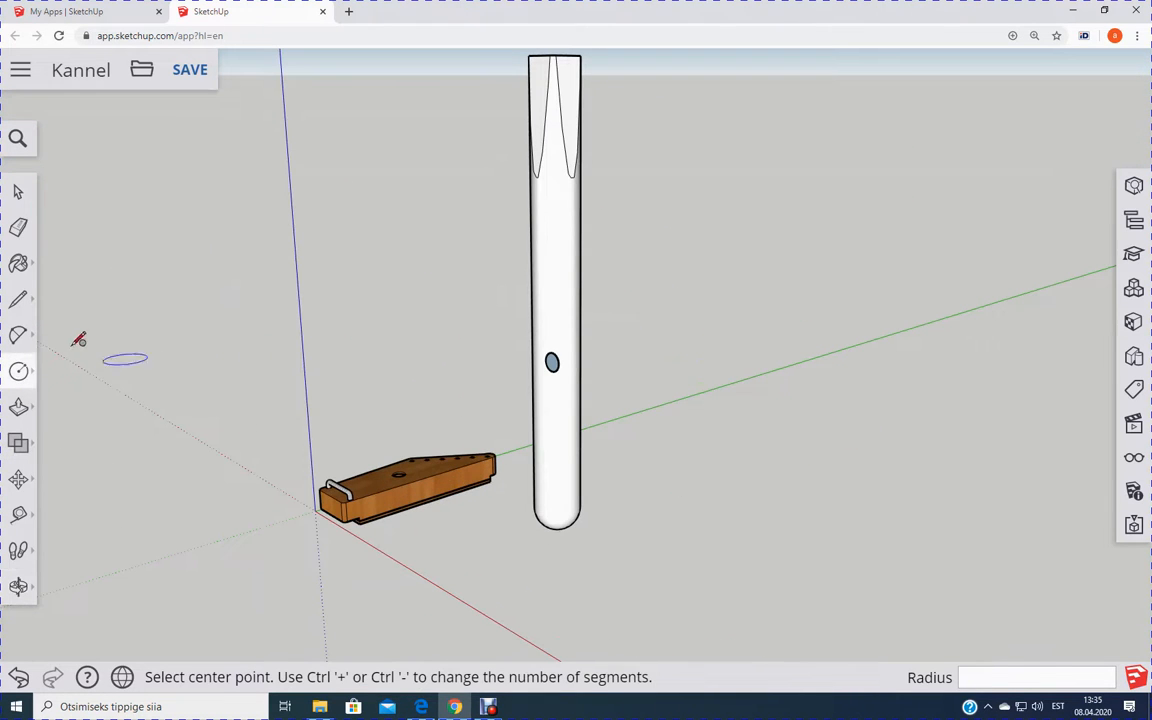
pyautogui.click(19, 409)
pyautogui.moveTo(555, 372); pyautogui.dragTo(911, 298)
pyautogui.moveTo(615, 474); pyautogui.dragTo(933, 509, button='middle')
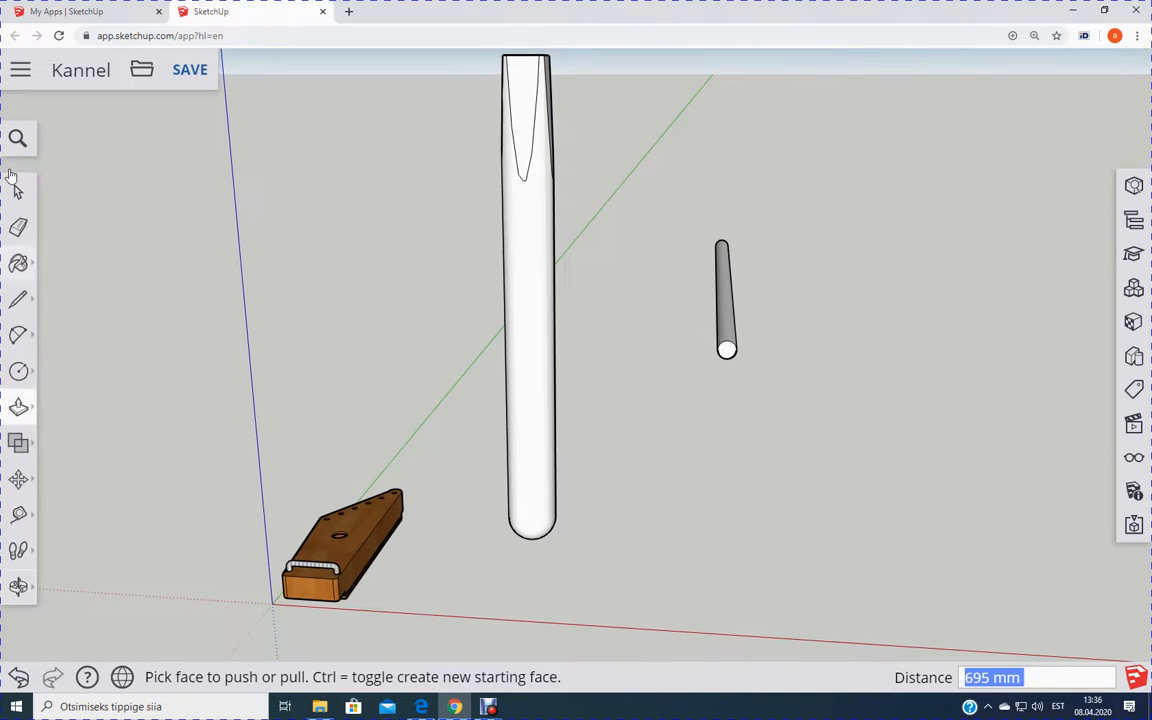
# Step: Group all faces and edges of the thin rod
pyautogui.click(18, 191)
pyautogui.moveTo(668, 205); pyautogui.dragTo(790, 415)
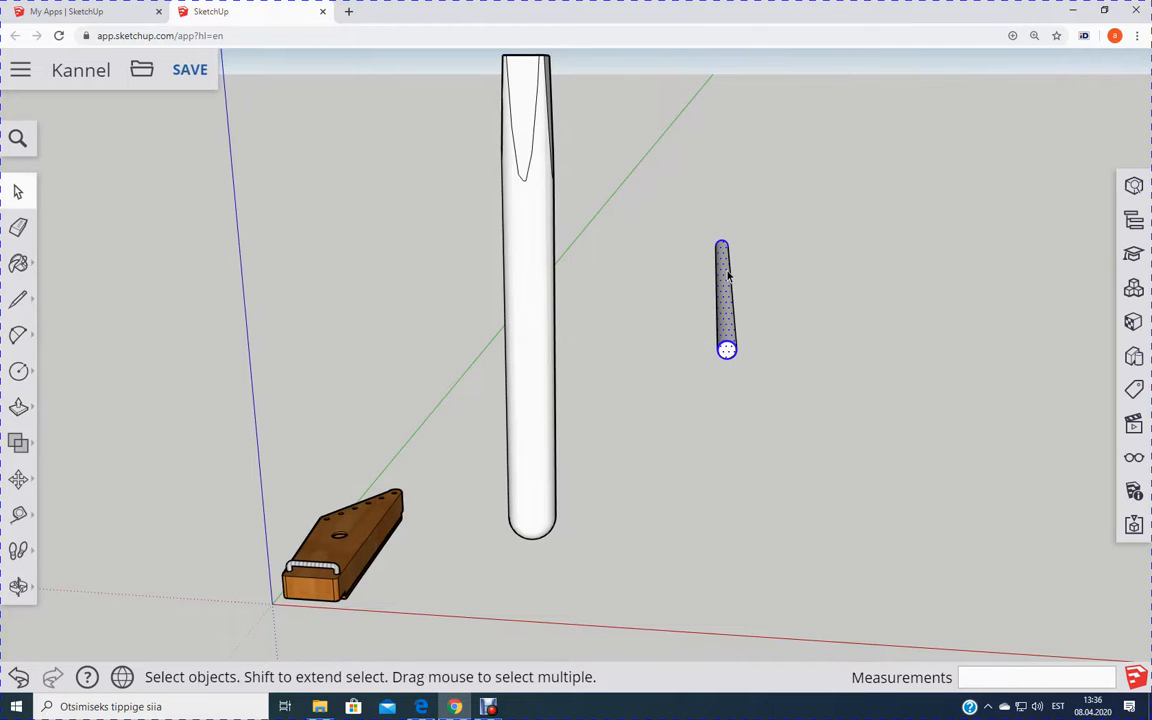
pyautogui.rightClick(725, 296)
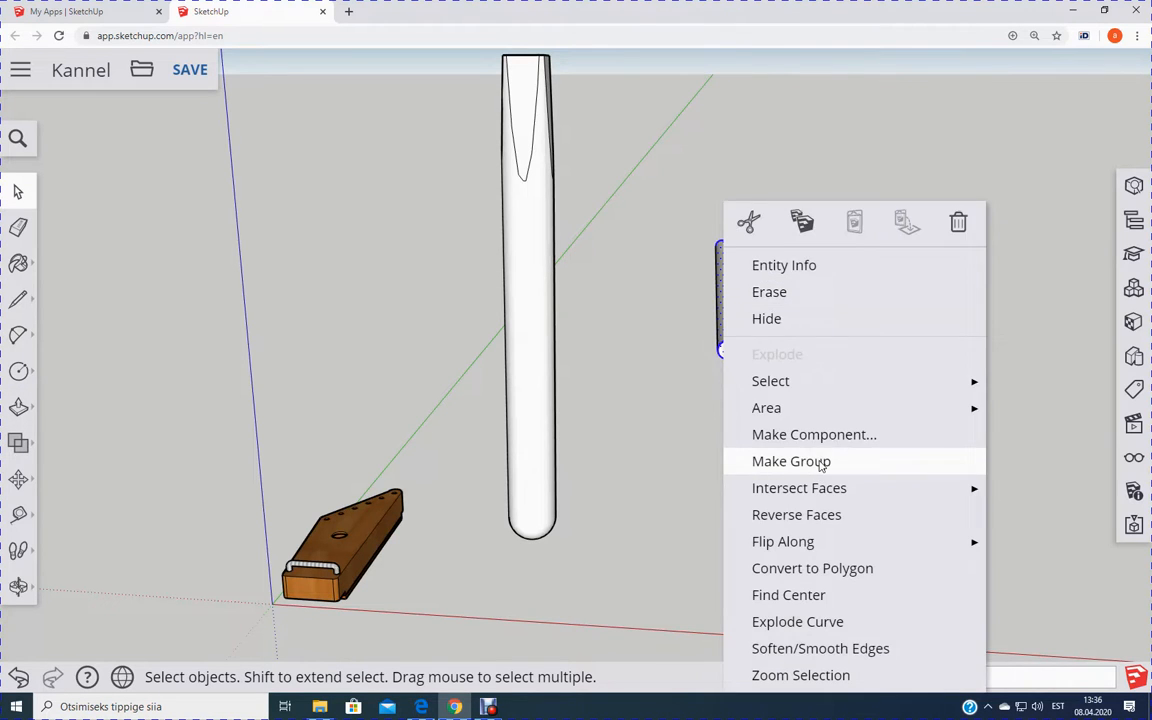
pyautogui.click(775, 462)
pyautogui.click(683, 306)
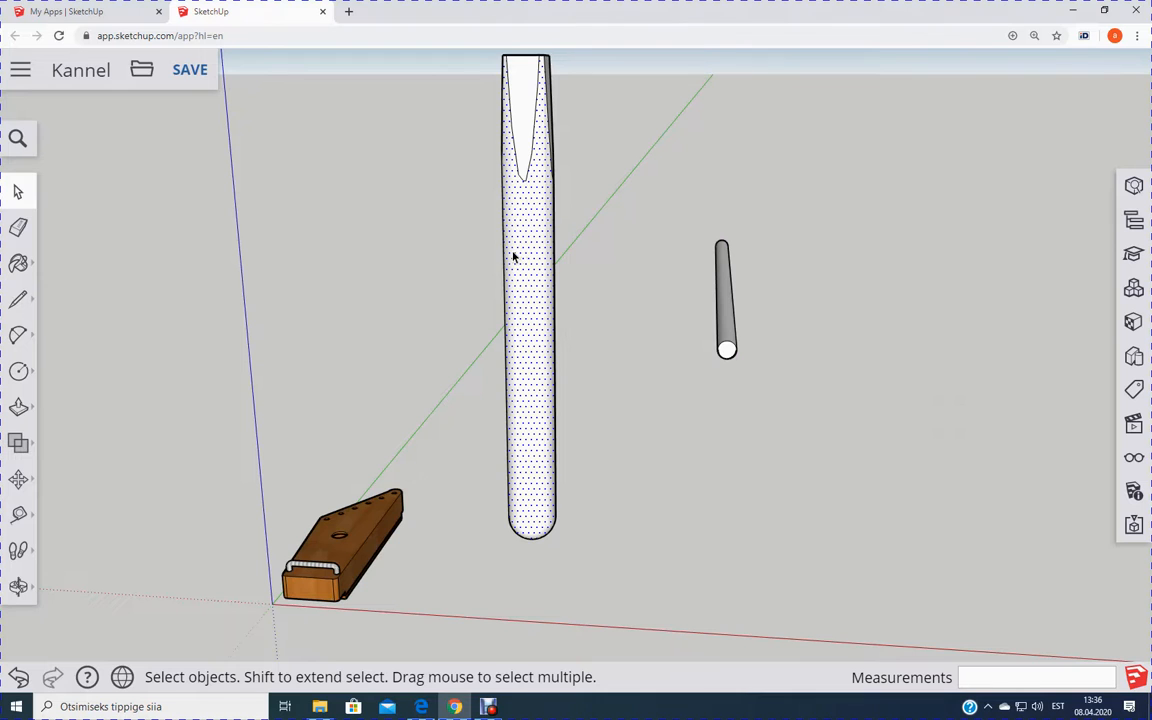
# Step: Group the whole faceted cylinder, including its tapered top and rounded bottom
pyautogui.scroll(1, 641, 280)
pyautogui.scroll(-3, 641, 285)
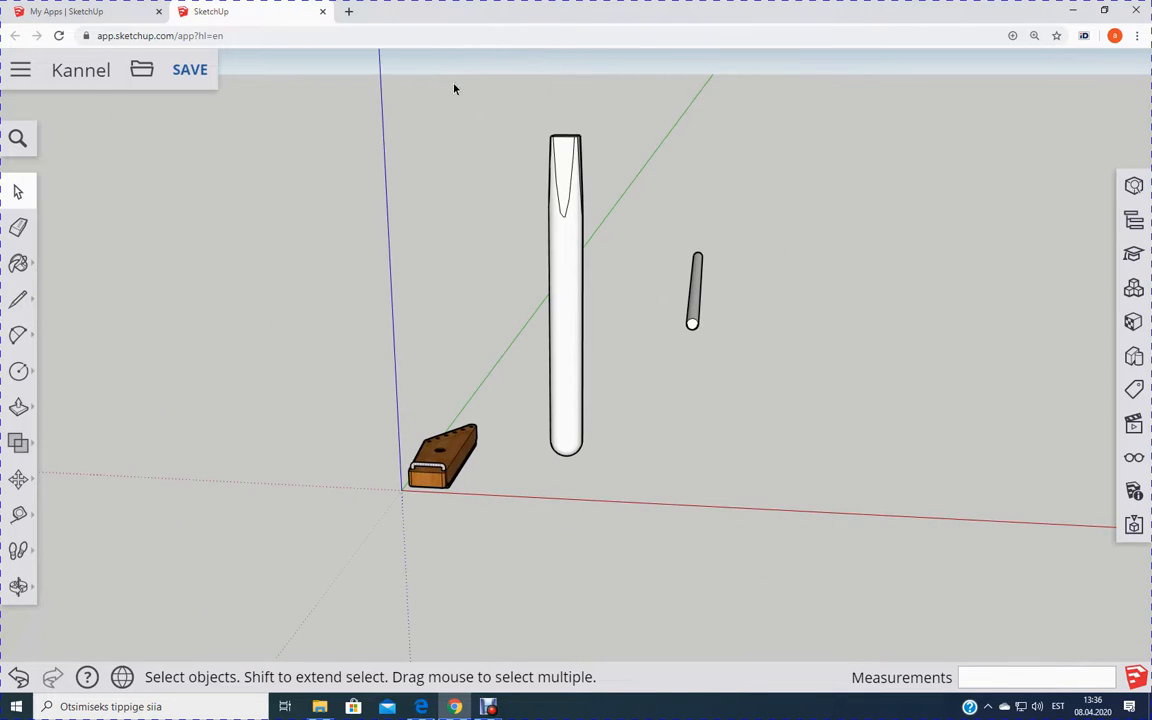
pyautogui.moveTo(506, 108); pyautogui.dragTo(600, 520)
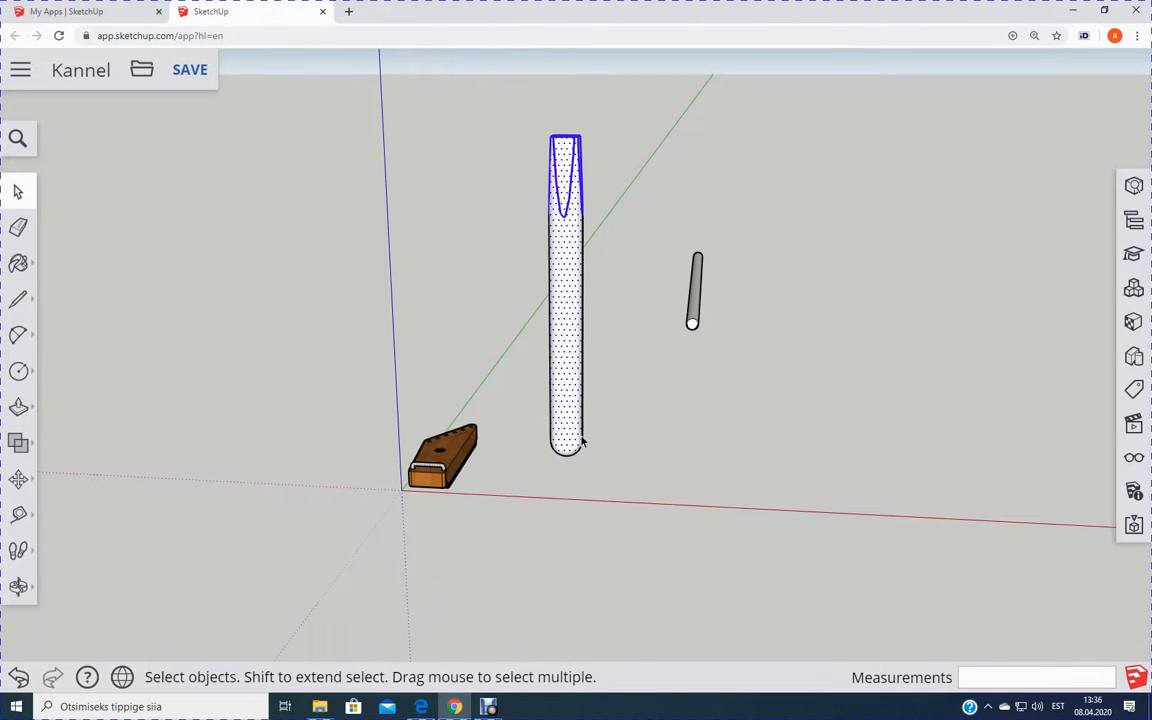
pyautogui.rightClick(566, 365)
pyautogui.click(726, 463)
# Step: Move the thin rod over to the faceted cylinder, near the lower tip of a flat facet
pyautogui.moveTo(790, 330); pyautogui.dragTo(630, 357, button='middle')
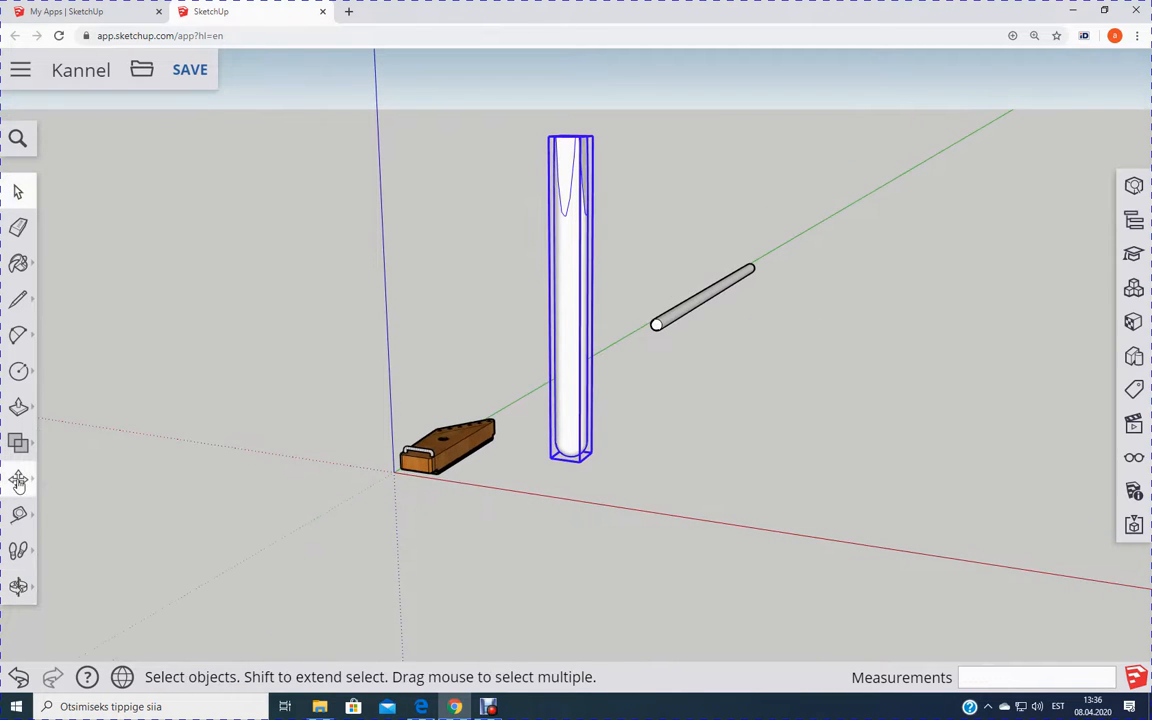
pyautogui.click(72, 437)
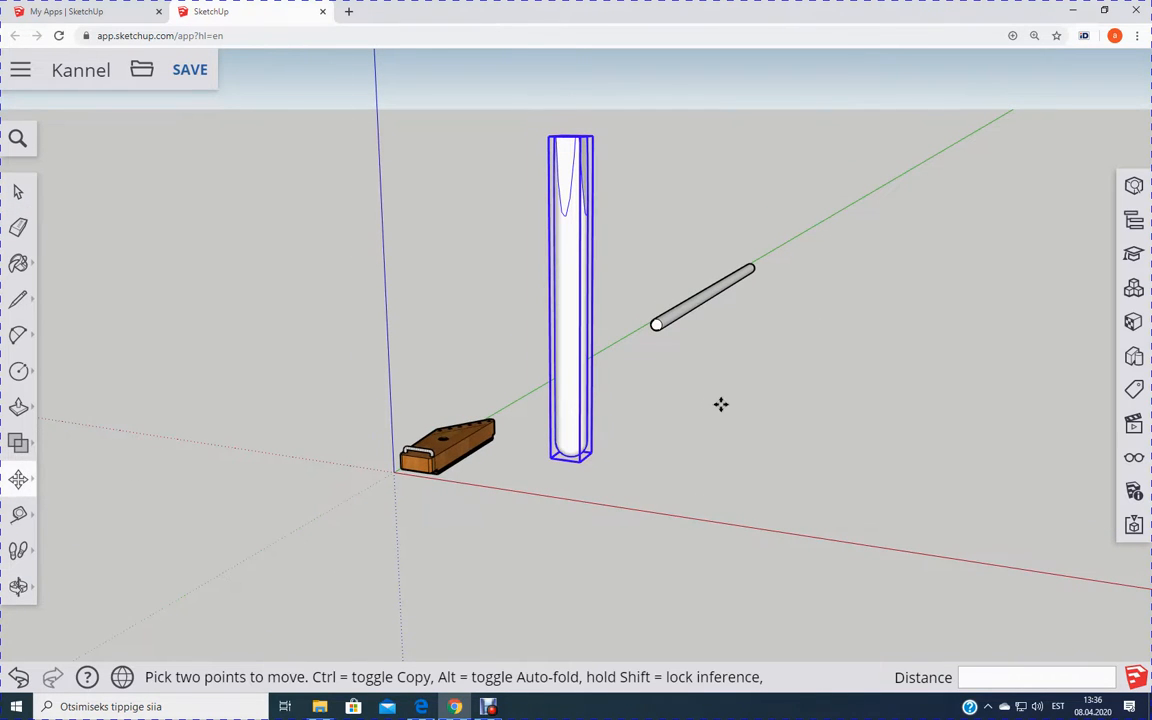
pyautogui.scroll(2, 720, 404)
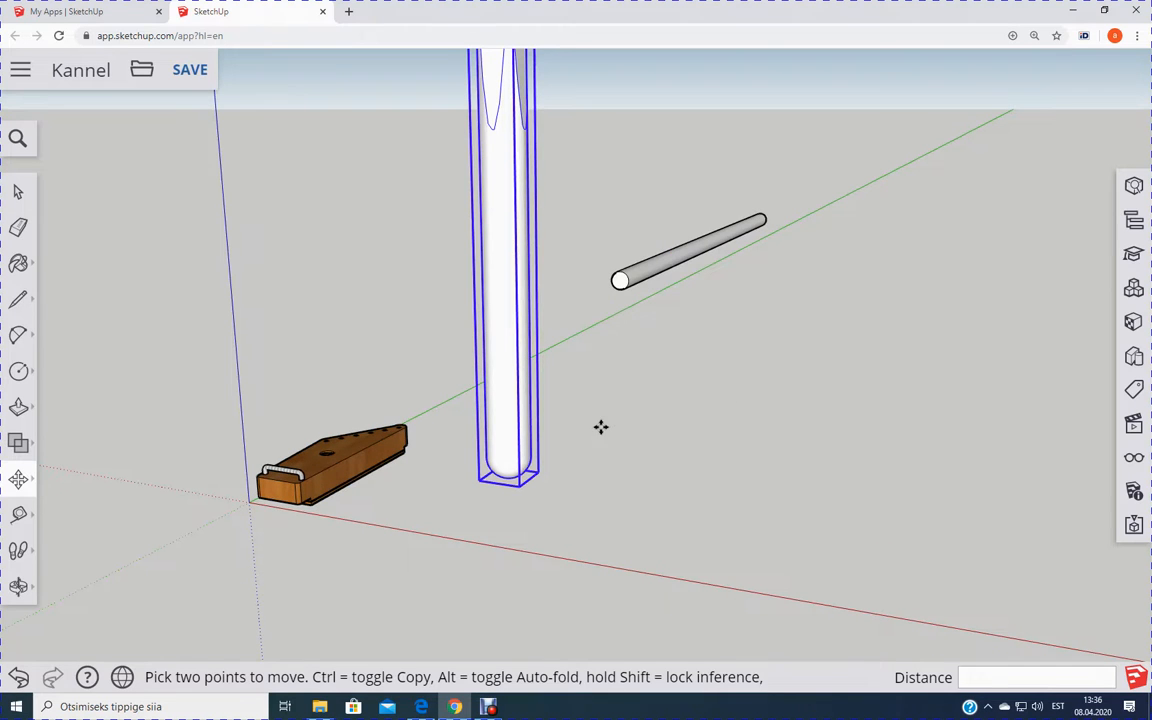
pyautogui.click(673, 257)
pyautogui.moveTo(495, 135); pyautogui.dragTo(563, 141, button='middle')
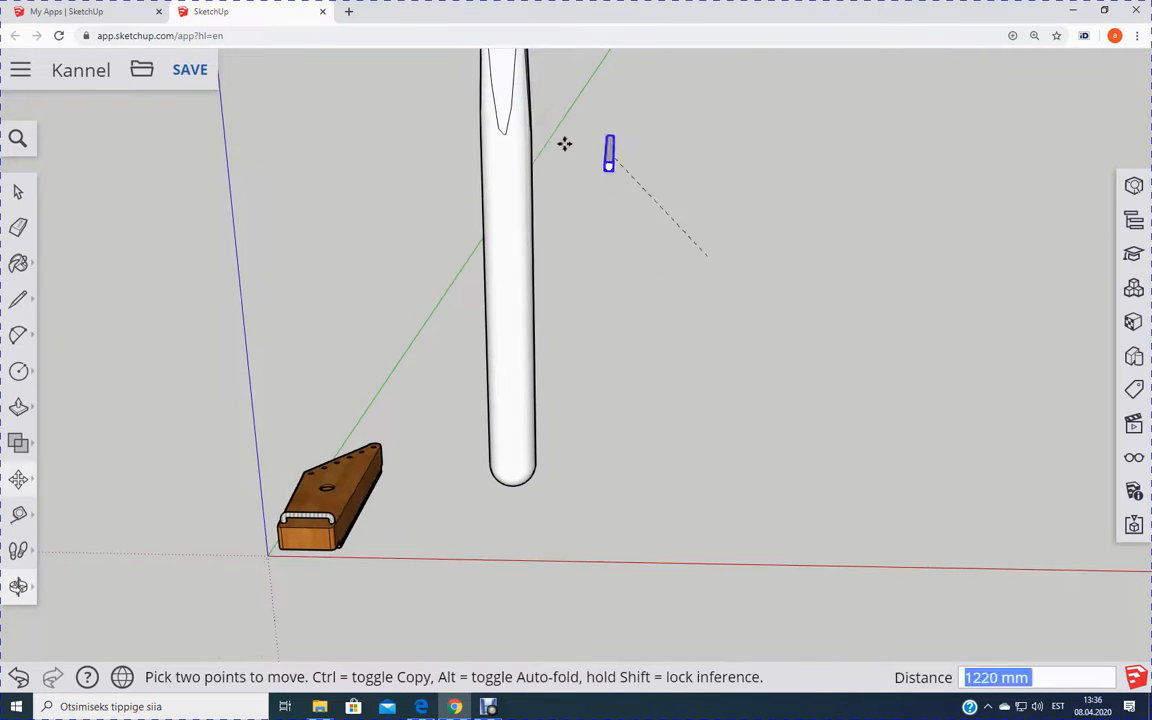
pyautogui.click(505, 139)
# Step: Adjust the thin rod's position so that it pierces the faceted cylinder at the lower tip of the flat facet
pyautogui.moveTo(792, 270); pyautogui.dragTo(751, 255, button='middle')
pyautogui.scroll(3, 579, 175)
pyautogui.scroll(-3, 581, 175)
pyautogui.scroll(1, 573, 122)
pyautogui.scroll(3, 573, 122)
pyautogui.moveTo(566, 123); pyautogui.dragTo(504, 257, button='middle')
pyautogui.click(476, 276)
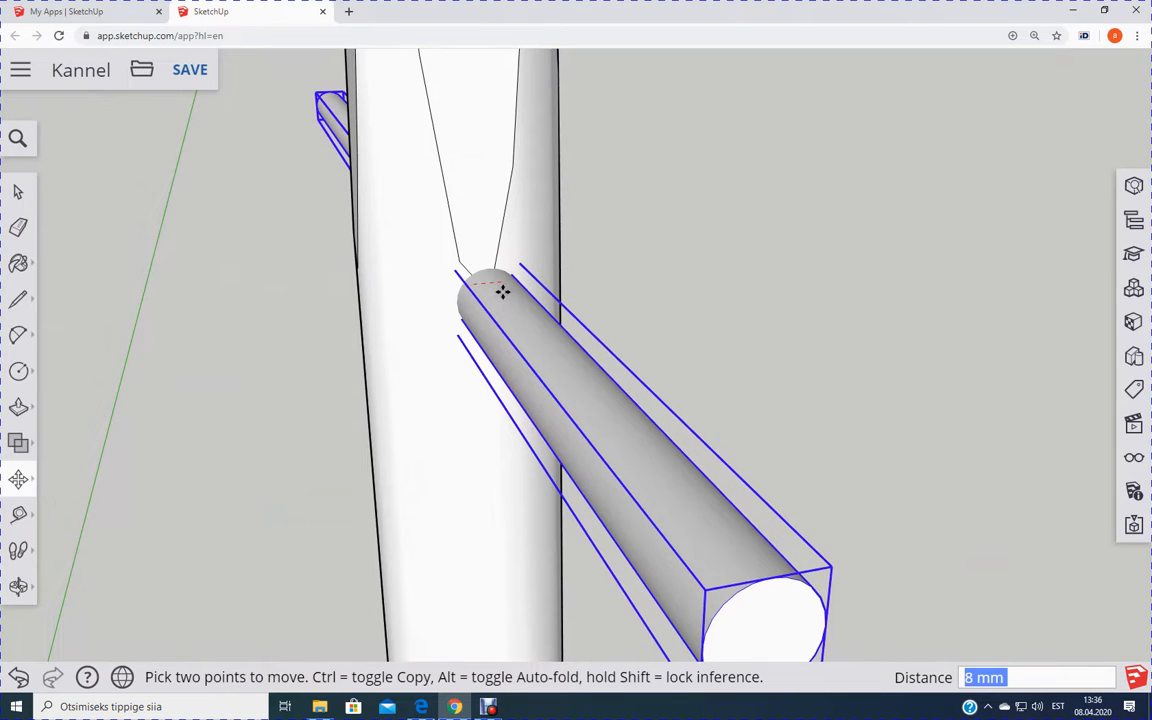
pyautogui.click(609, 203)
pyautogui.scroll(-3, 776, 296)
pyautogui.moveTo(792, 309); pyautogui.dragTo(567, 348, button='middle')
pyautogui.scroll(-4, 667, 270)
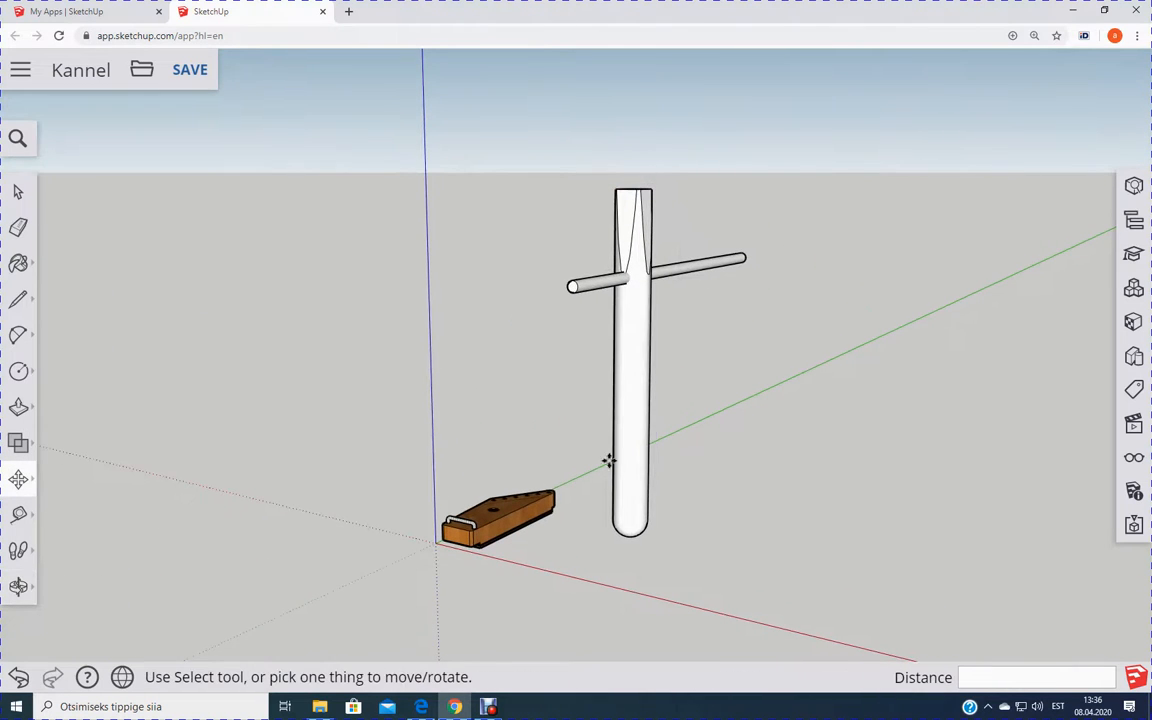
# Step: Split the faceted cylinder and the thin rod where they overlap, using the solid tools
pyautogui.click(18, 191)
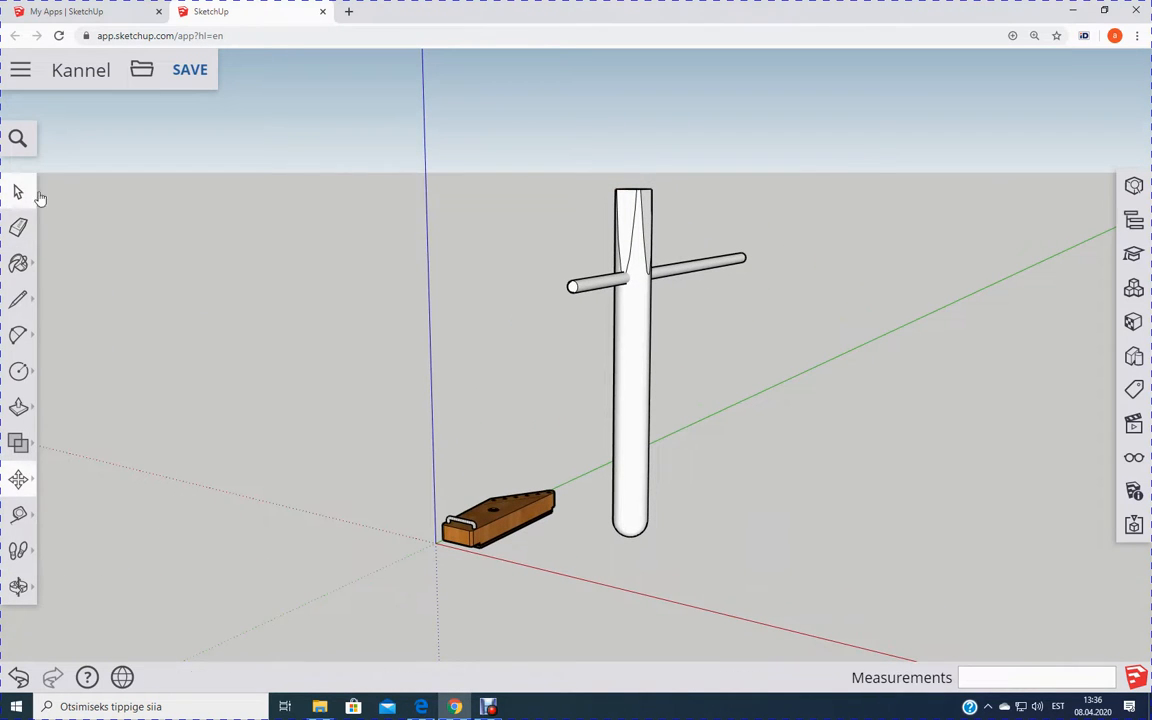
pyautogui.moveTo(818, 489); pyautogui.dragTo(713, 348, button='middle')
pyautogui.moveTo(662, 466); pyautogui.dragTo(768, 576)
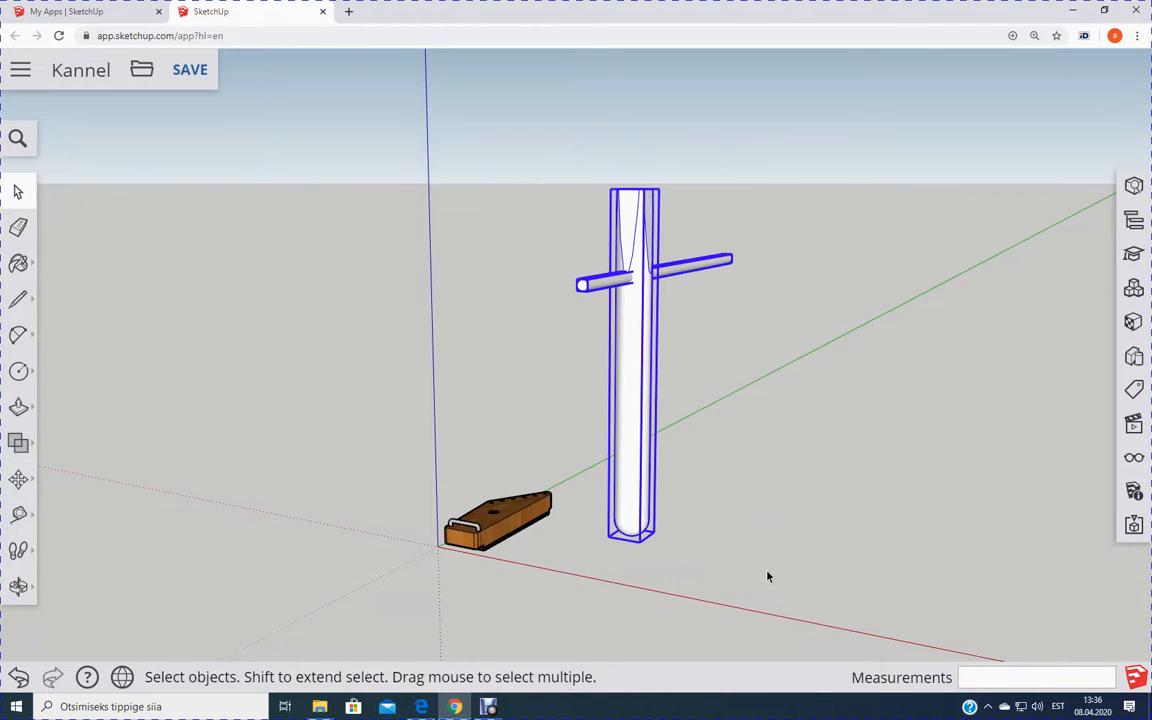
pyautogui.click(19, 445)
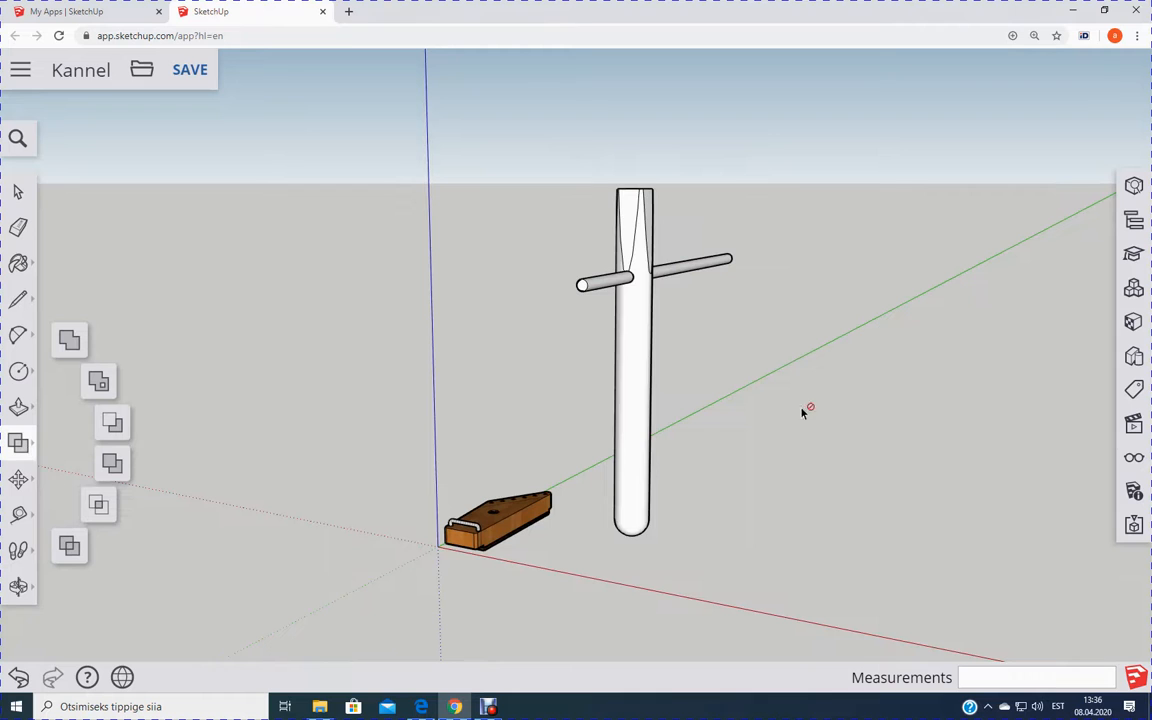
# Step: Delete the rod's protruding pieces and the plug inside the faceted cylinder to open a through hole
pyautogui.click(20, 192)
pyautogui.moveTo(774, 352); pyautogui.dragTo(598, 293, button='middle')
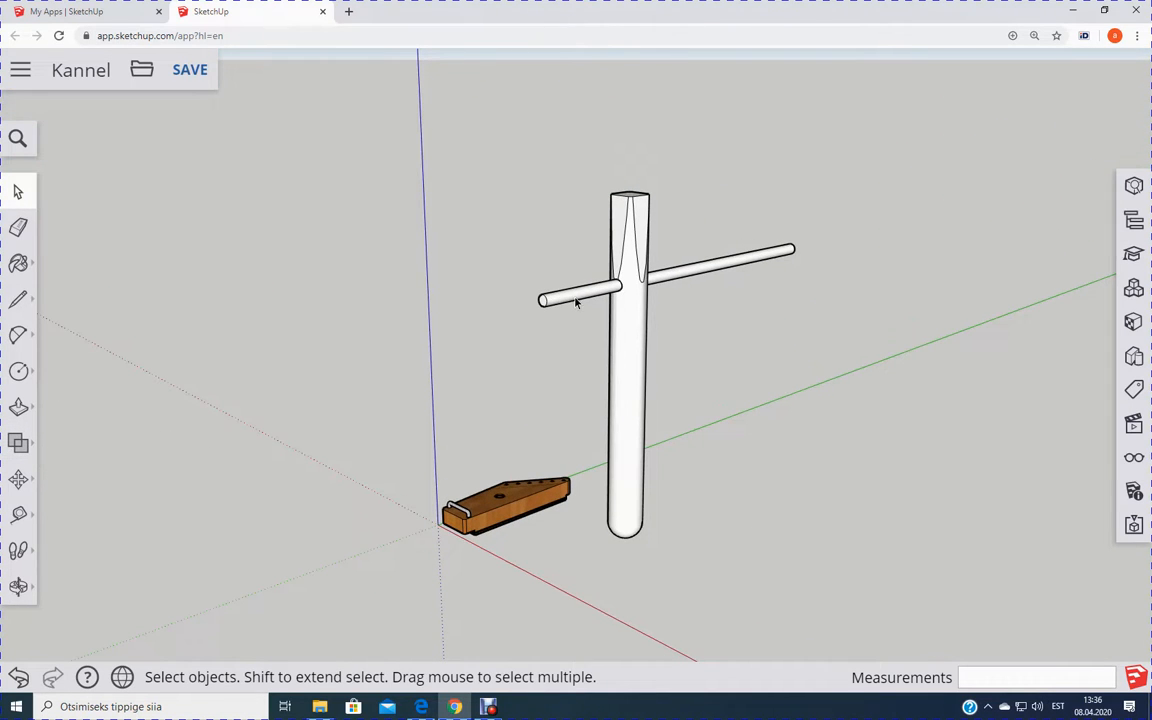
pyautogui.press('Delete')
pyautogui.moveTo(712, 339); pyautogui.dragTo(707, 301, button='middle')
pyautogui.scroll(5, 703, 302)
pyautogui.scroll(3, 703, 302)
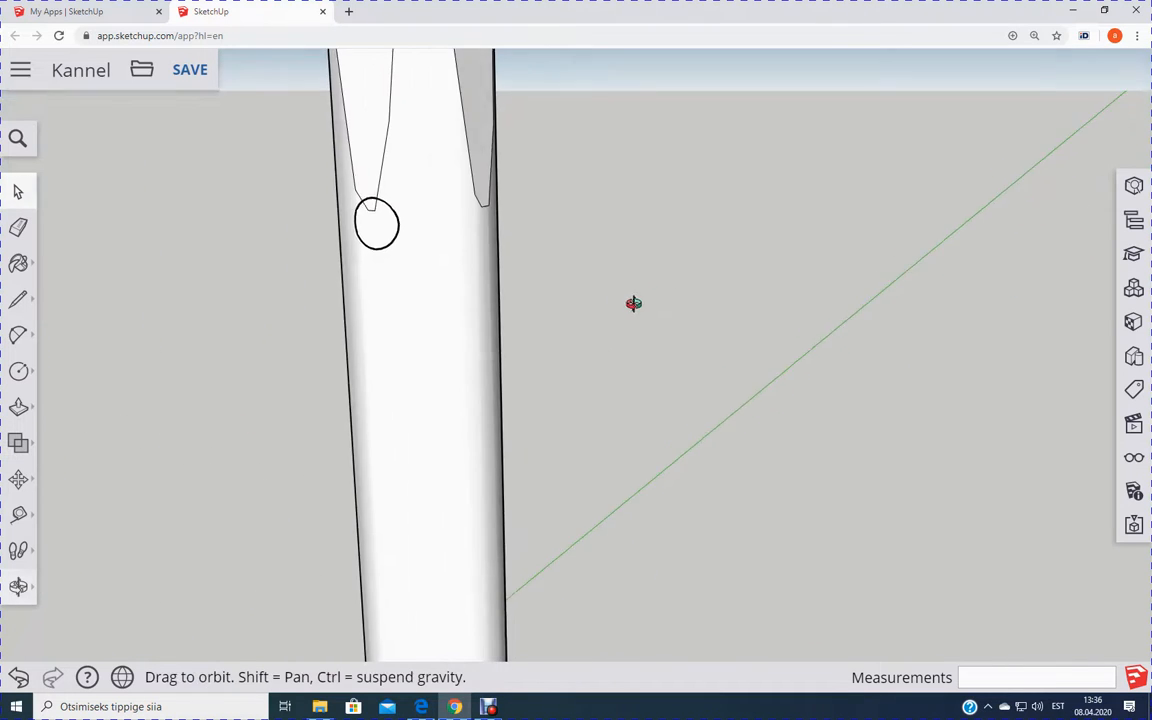
pyautogui.moveTo(620, 303); pyautogui.dragTo(771, 219, button='middle')
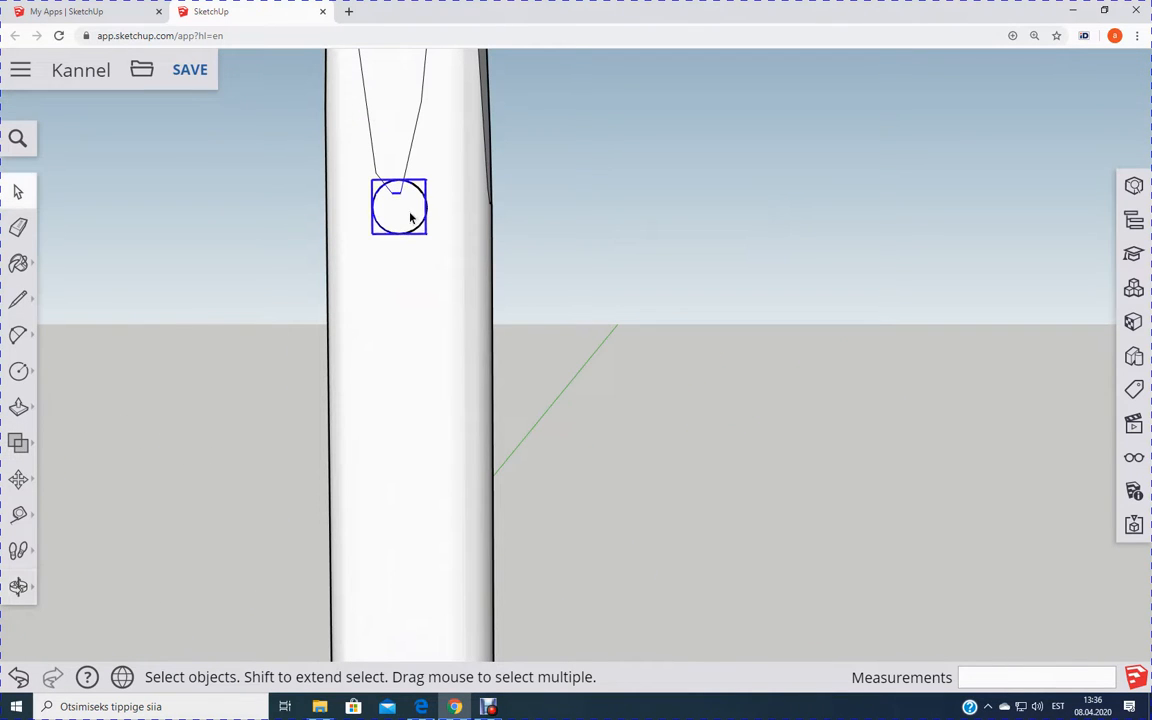
pyautogui.press('Delete')
# Step: Scale the pierced faceted cylinder uniformly about its opposite corner by a factor of 0.1
pyautogui.moveTo(608, 274); pyautogui.dragTo(584, 345, button='middle')
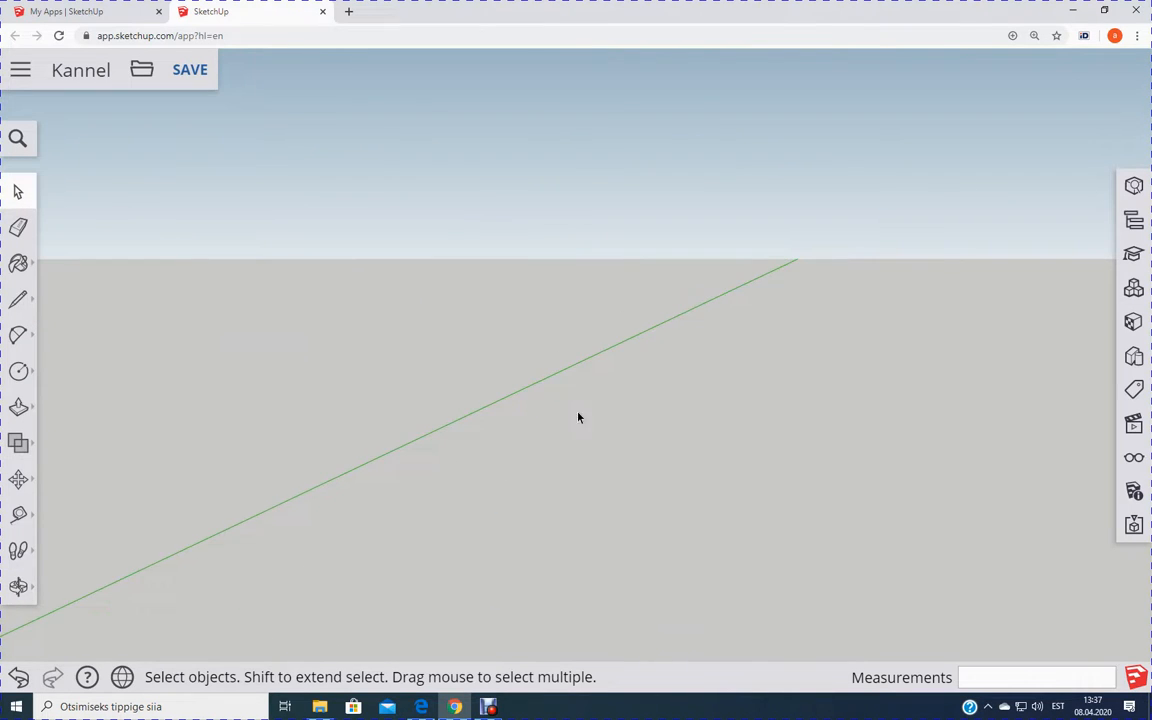
pyautogui.scroll(-5, 370, 515)
pyautogui.scroll(5, 151, 540)
pyautogui.moveTo(870, 393); pyautogui.dragTo(694, 519, button='middle')
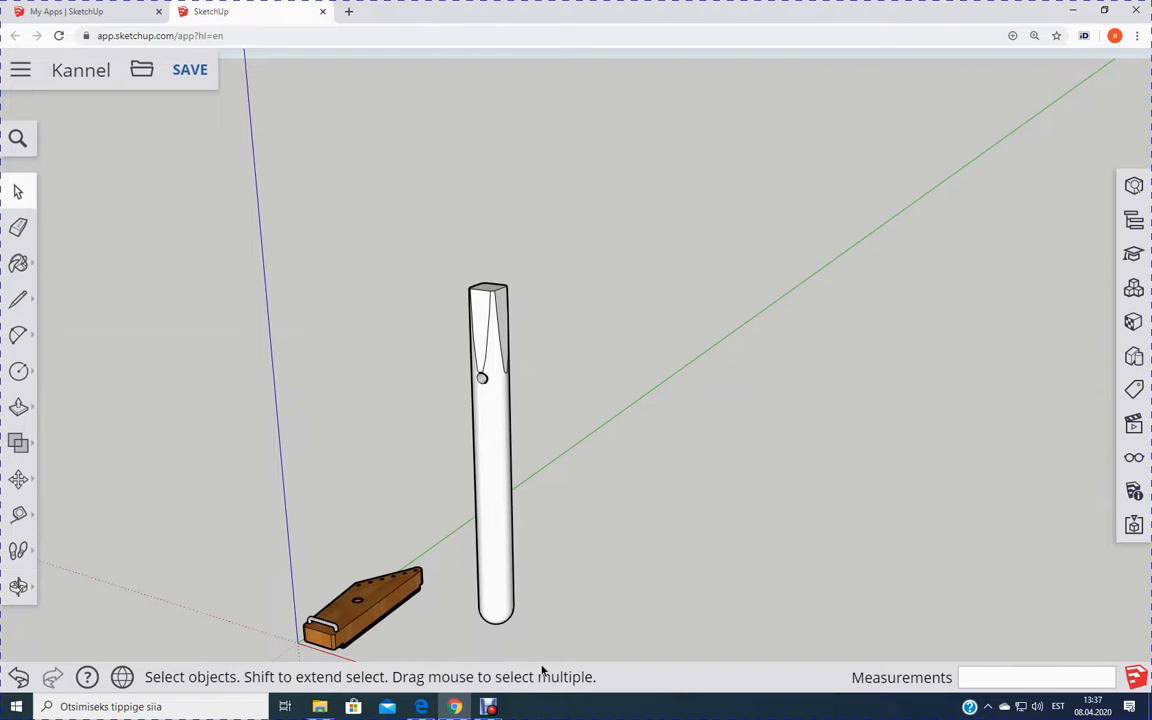
pyautogui.scroll(-2, 496, 548)
pyautogui.click(512, 548)
pyautogui.scroll(-3, 527, 596)
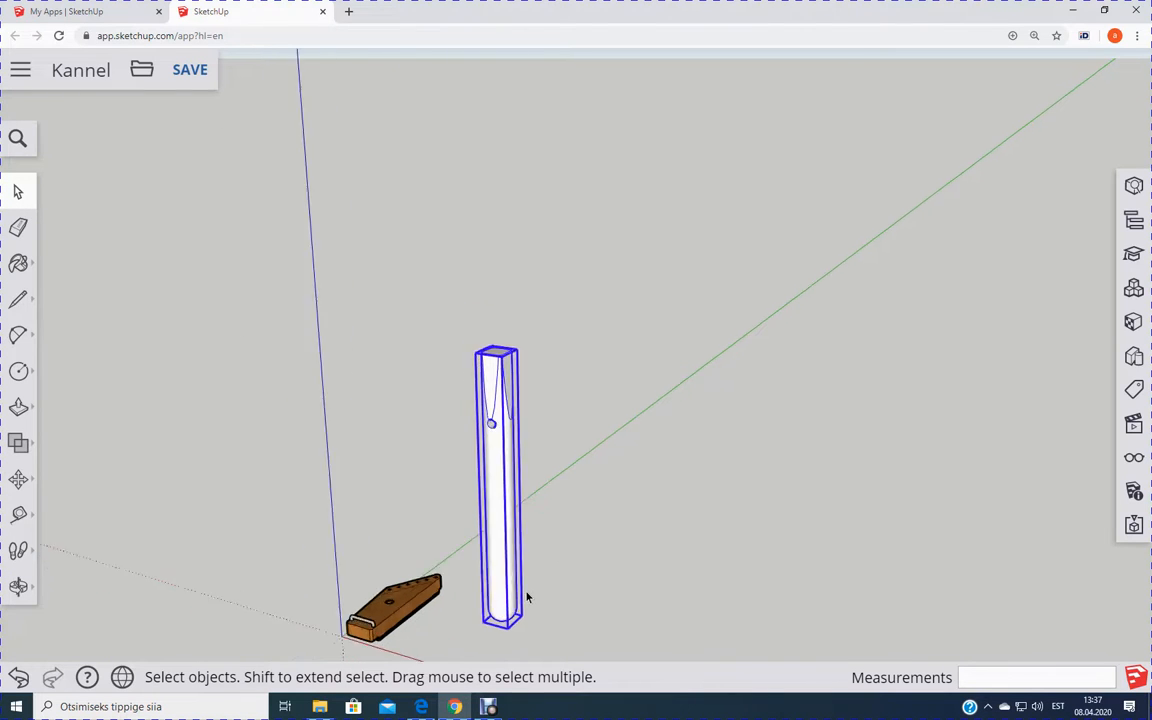
pyautogui.scroll(-2, 427, 607)
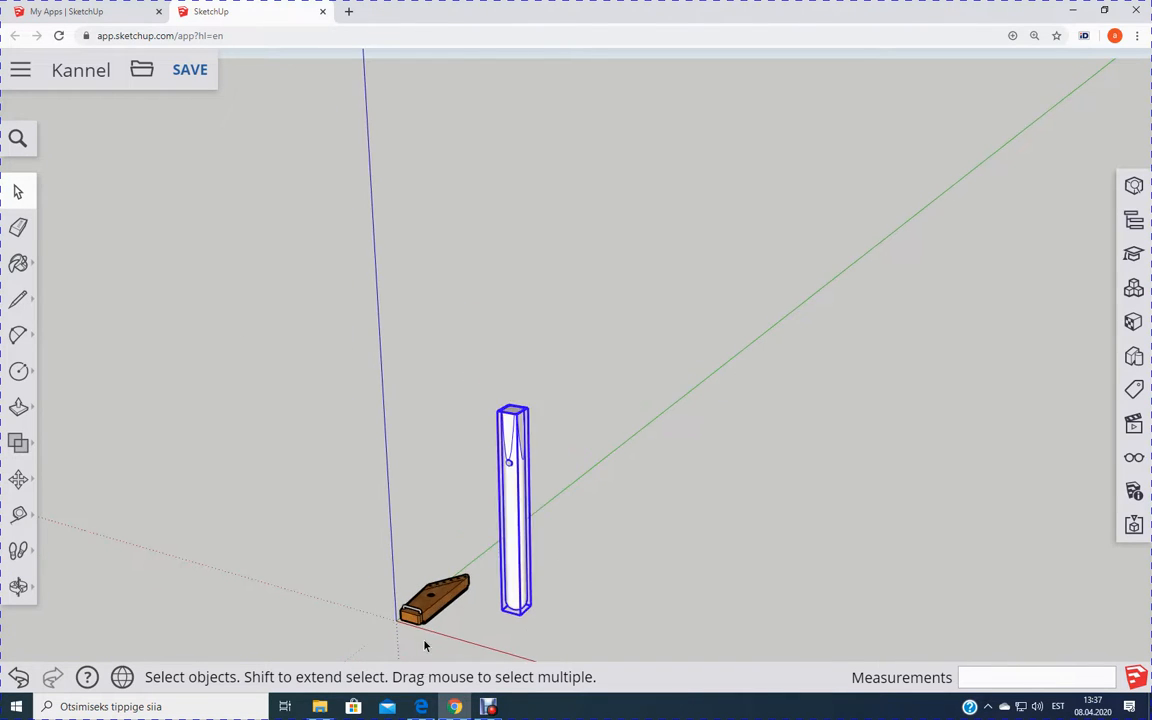
pyautogui.click(18, 479)
pyautogui.click(69, 519)
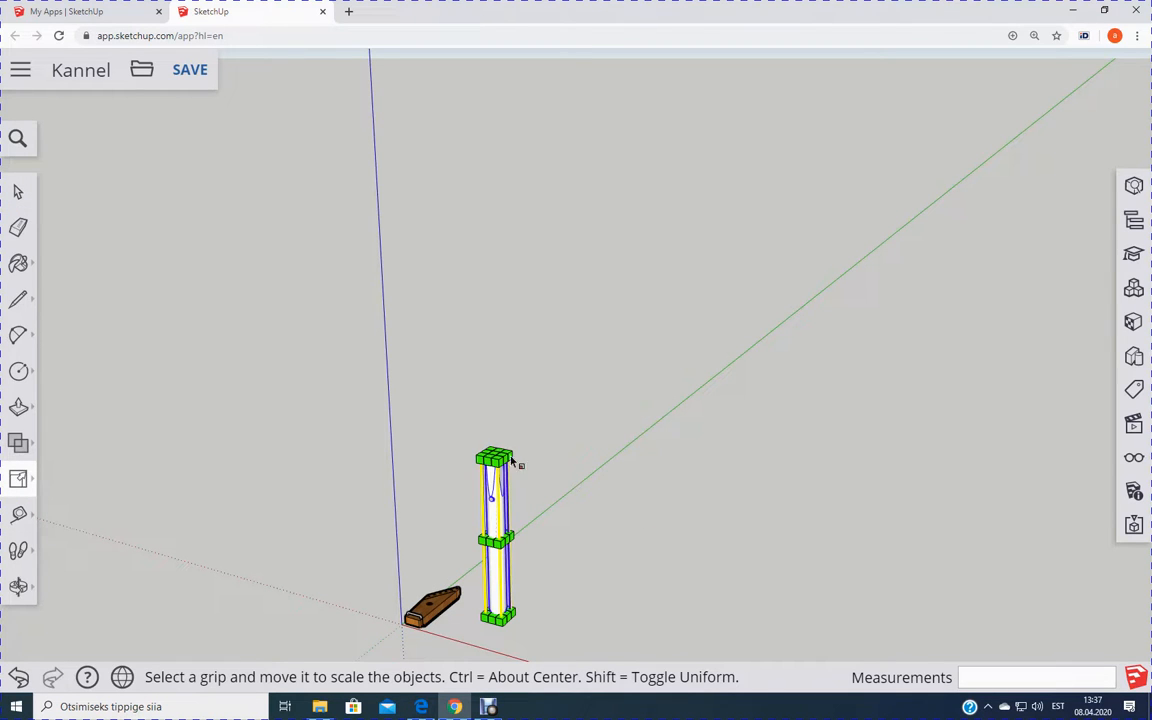
pyautogui.moveTo(490, 472); pyautogui.dragTo(492, 493)
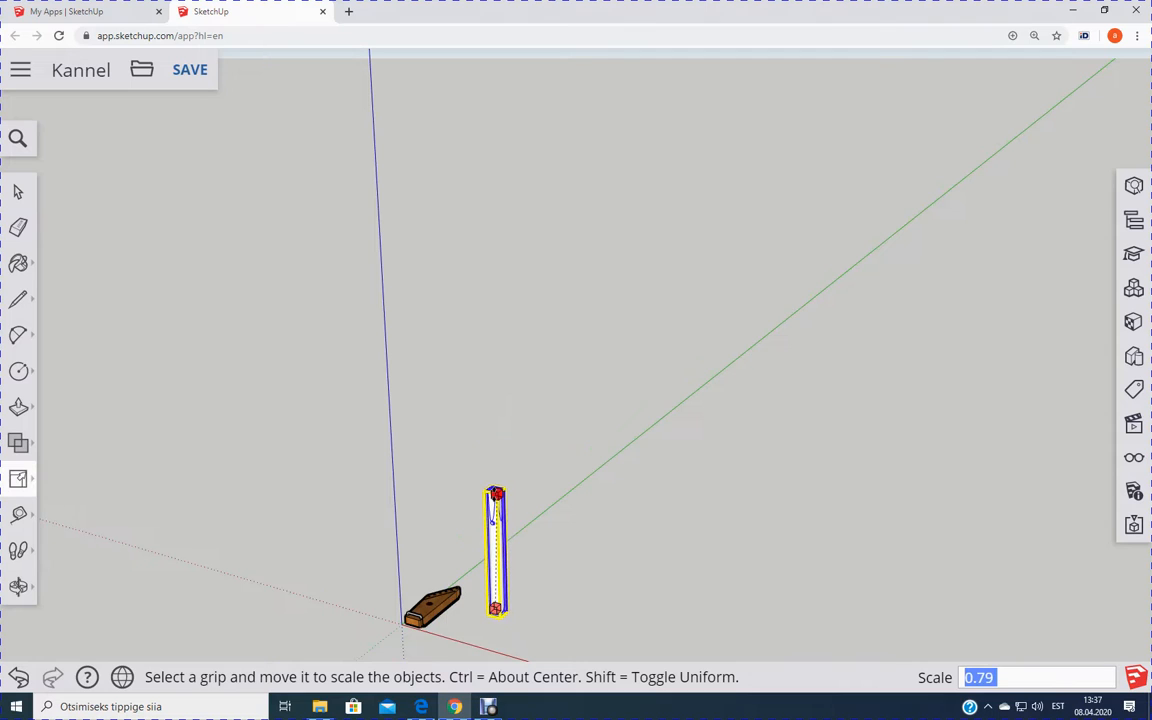
pyautogui.click(492, 512)
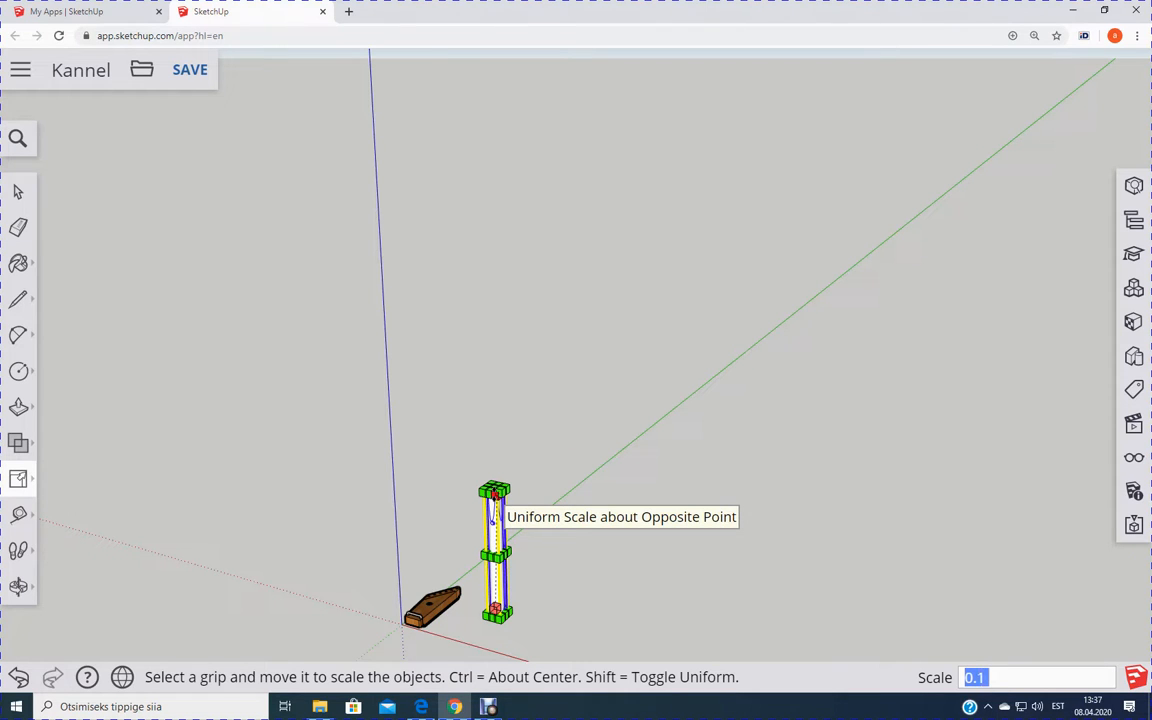
pyautogui.press('Return')
# Step: Examine the scaled-down peg close up beside the kannel, with nothing selected
pyautogui.scroll(6, 490, 630)
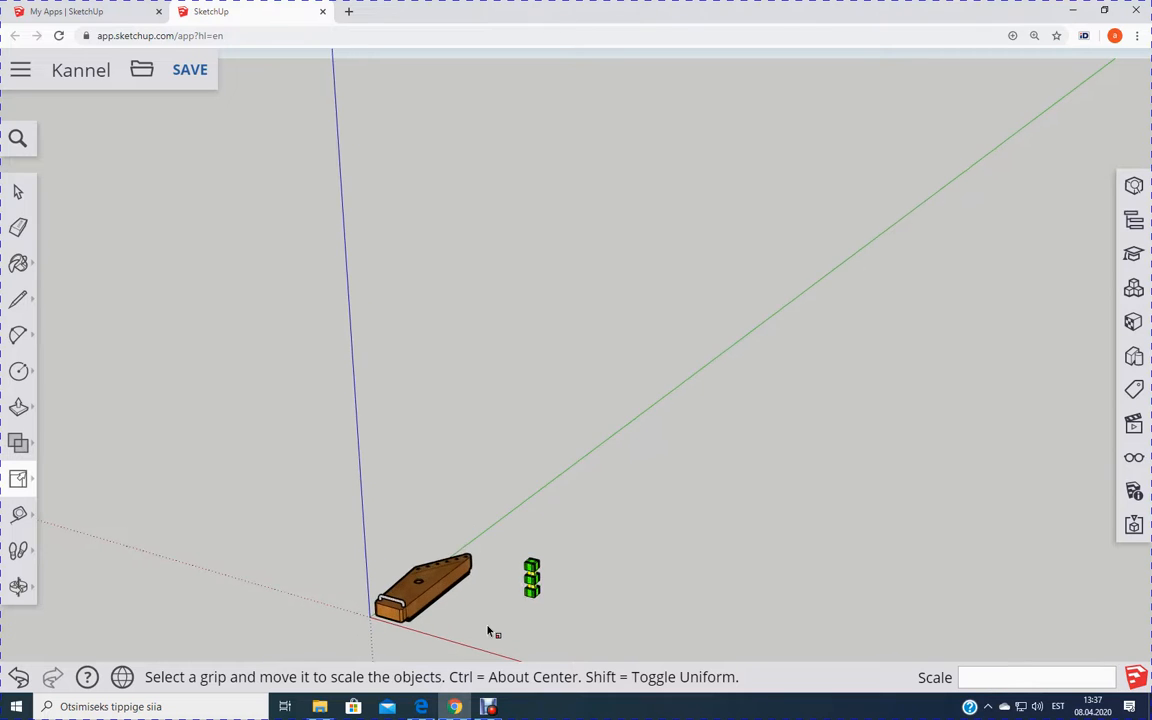
pyautogui.scroll(4, 518, 625)
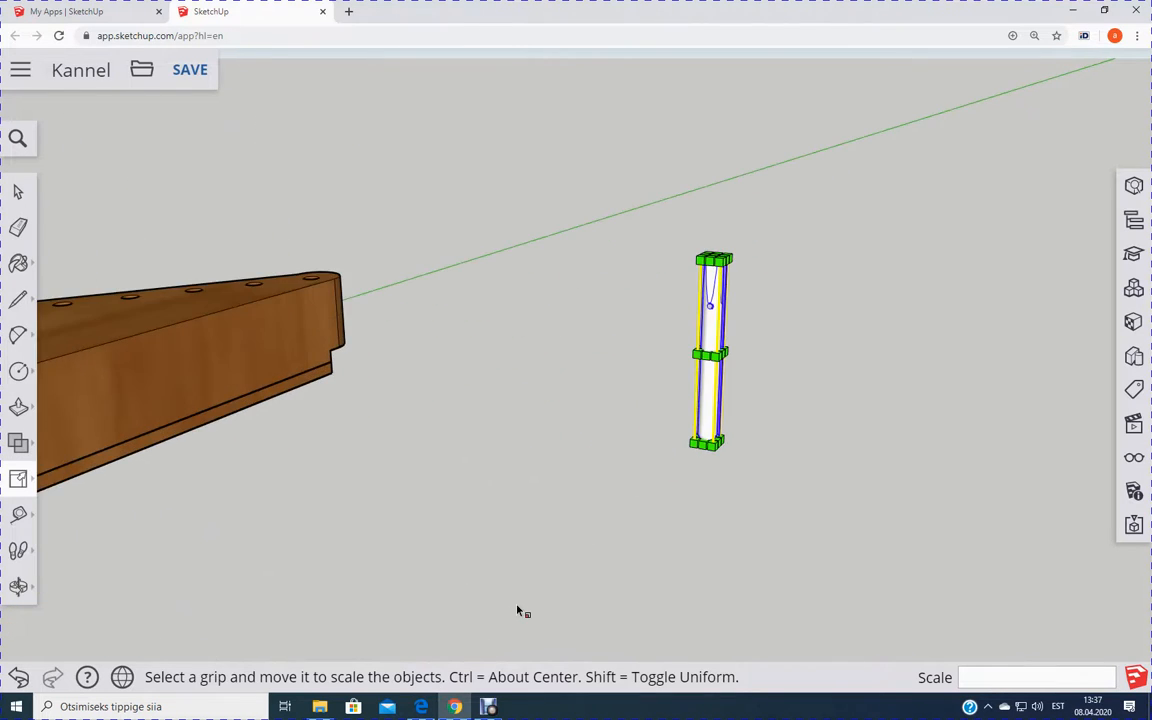
pyautogui.scroll(2, 632, 605)
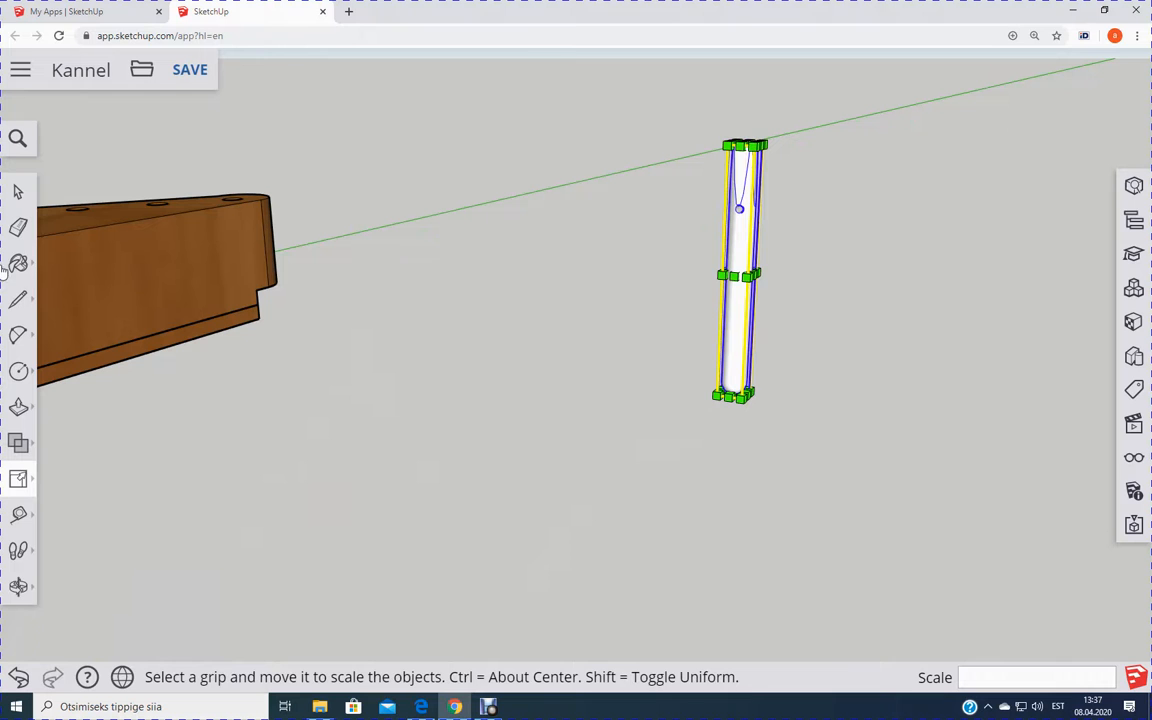
pyautogui.click(22, 192)
pyautogui.click(672, 535)
pyautogui.press('o')
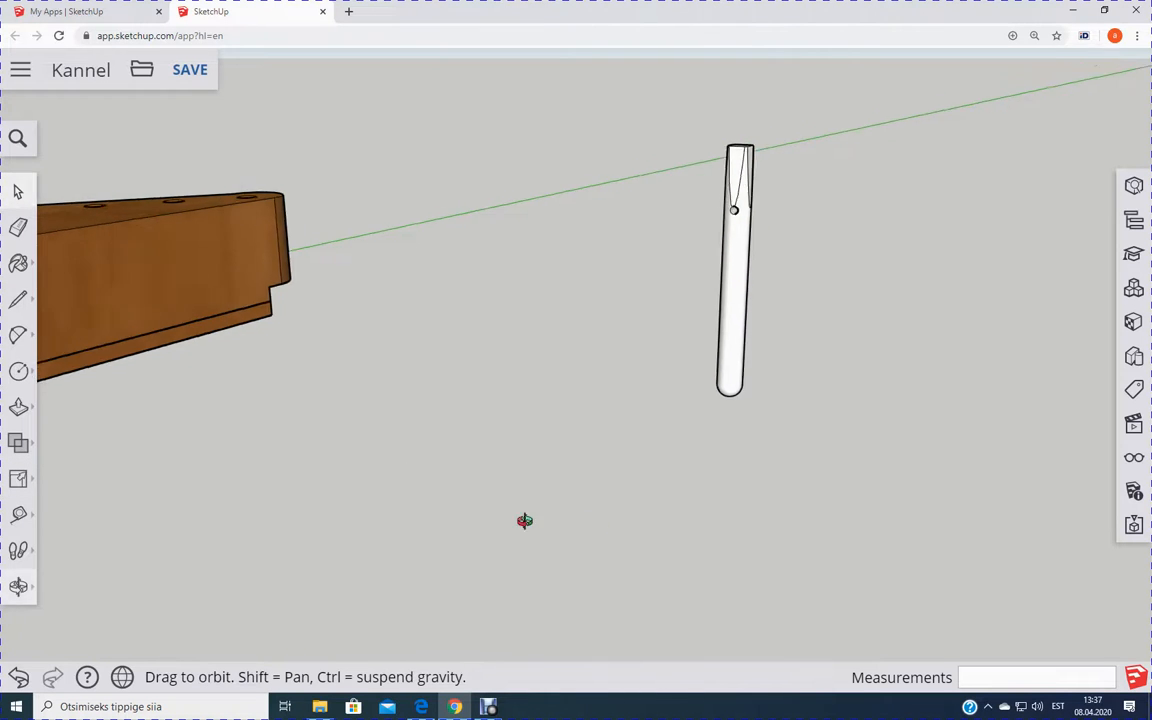
# Step: Move the scaled-down peg from beside the kannel into the outermost hole at the rounded end of the body
pyautogui.moveTo(525, 522); pyautogui.dragTo(205, 494)
pyautogui.moveTo(205, 494); pyautogui.dragTo(14, 397, button='middle')
pyautogui.moveTo(532, 518); pyautogui.dragTo(155, 340, button='middle')
pyautogui.click(26, 481)
pyautogui.moveTo(30, 482)
pyautogui.click(69, 438)
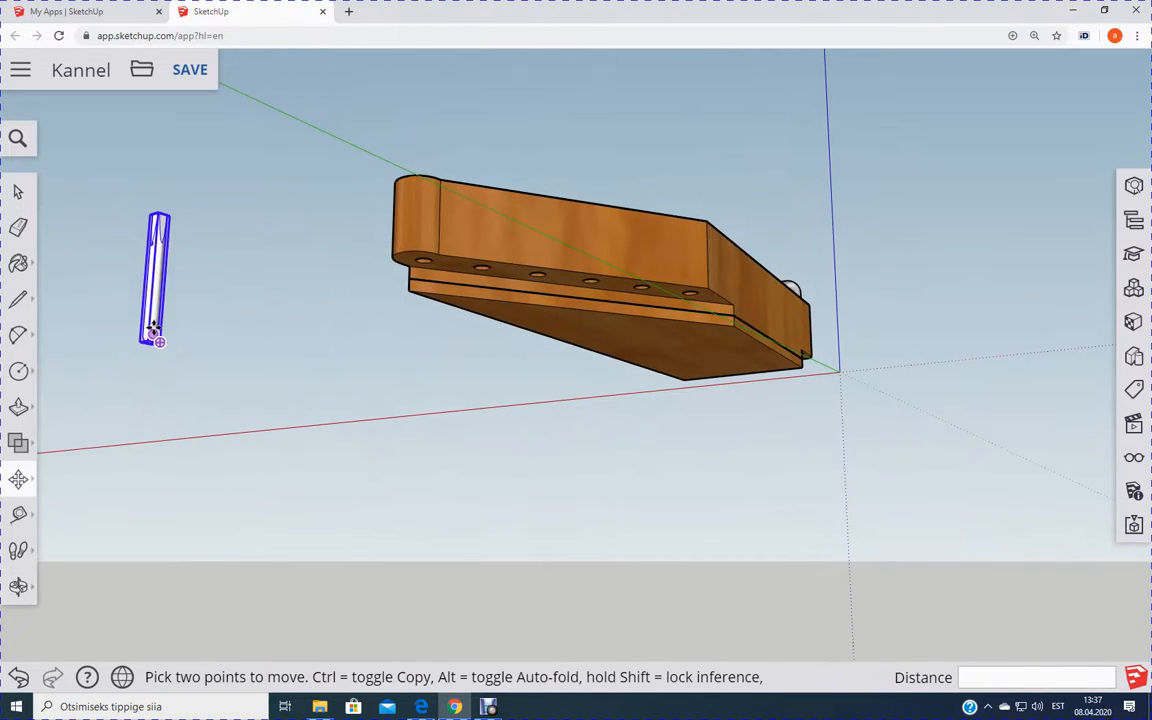
pyautogui.scroll(5, 130, 318)
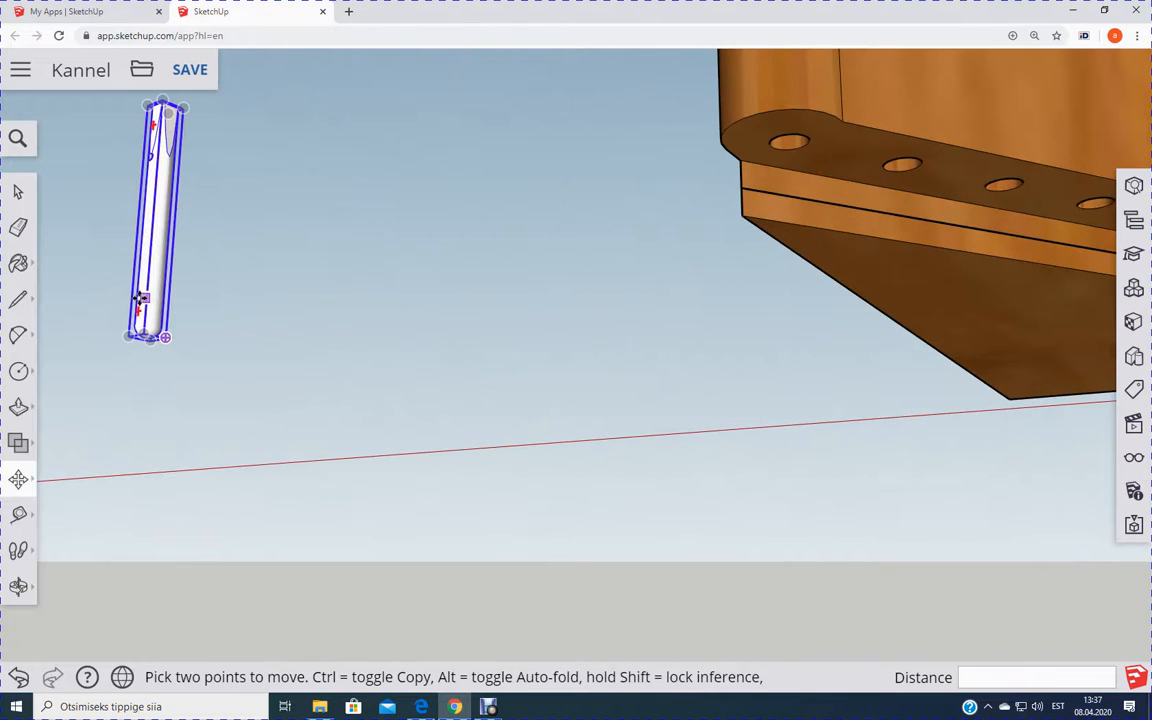
pyautogui.press('q')
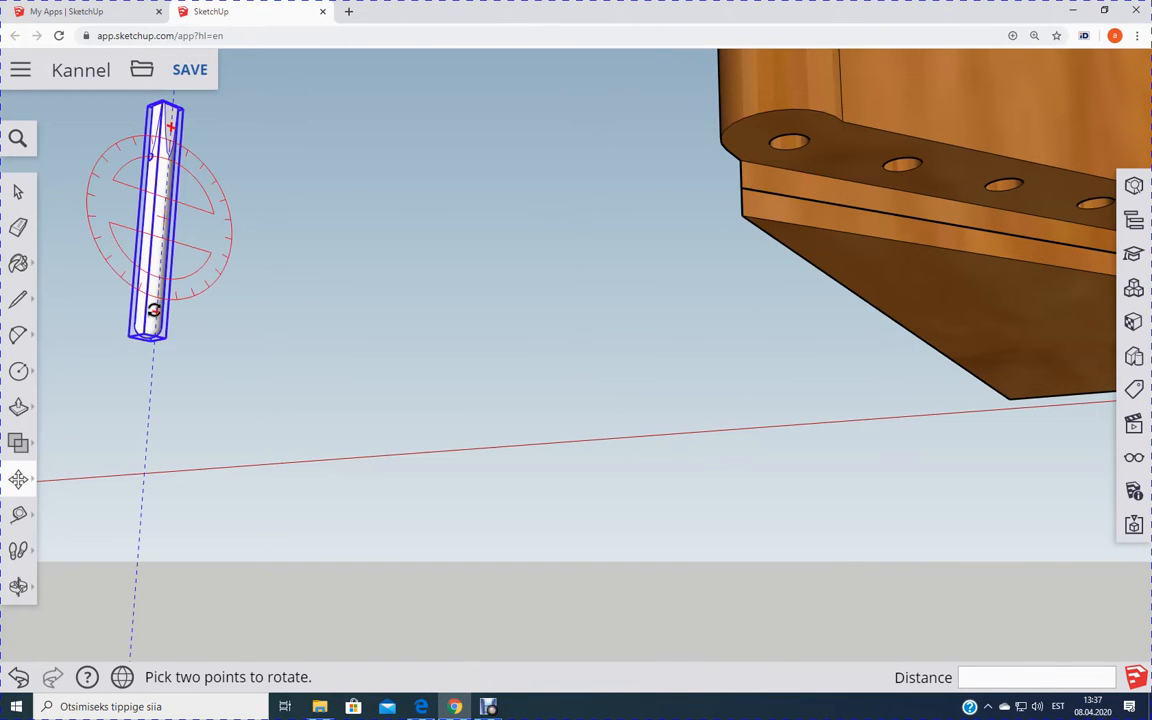
pyautogui.press('m')
pyautogui.click(152, 298)
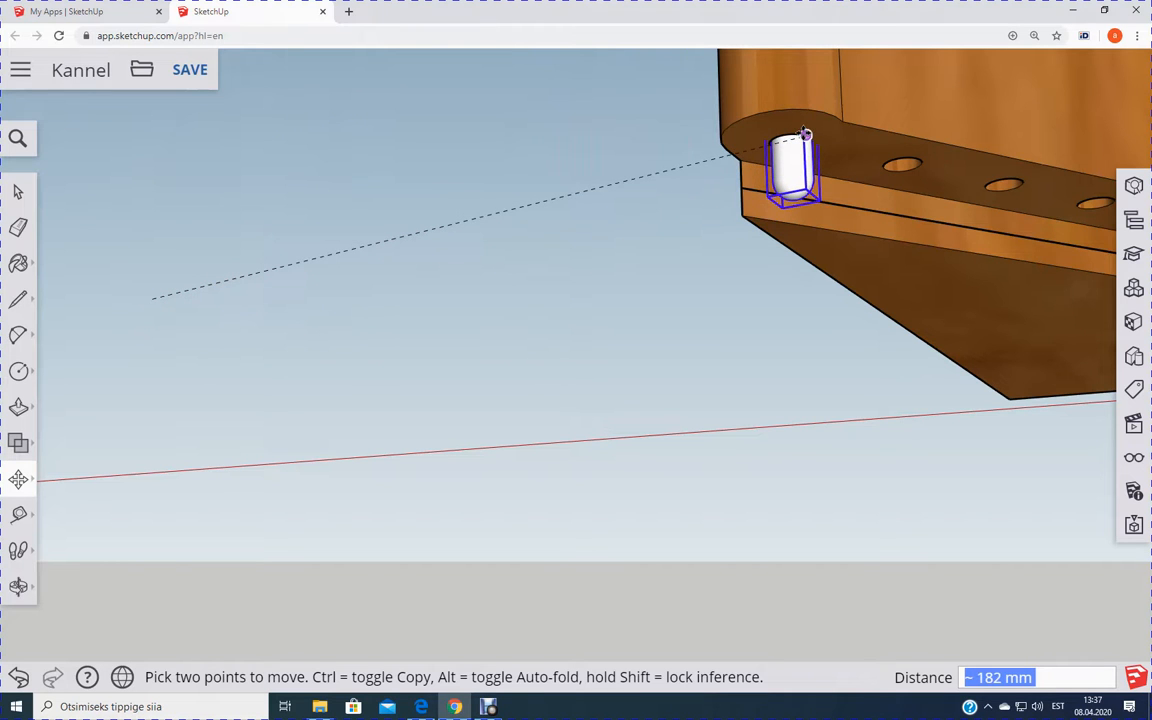
pyautogui.click(803, 132)
# Step: Shift the kannel body about 39 mm sideways, off the peg standing in its end hole
pyautogui.moveTo(591, 478); pyautogui.dragTo(882, 156, button='middle')
pyautogui.press('m')
pyautogui.scroll(5, 813, 100)
pyautogui.moveTo(668, 150); pyautogui.dragTo(708, 252, button='middle')
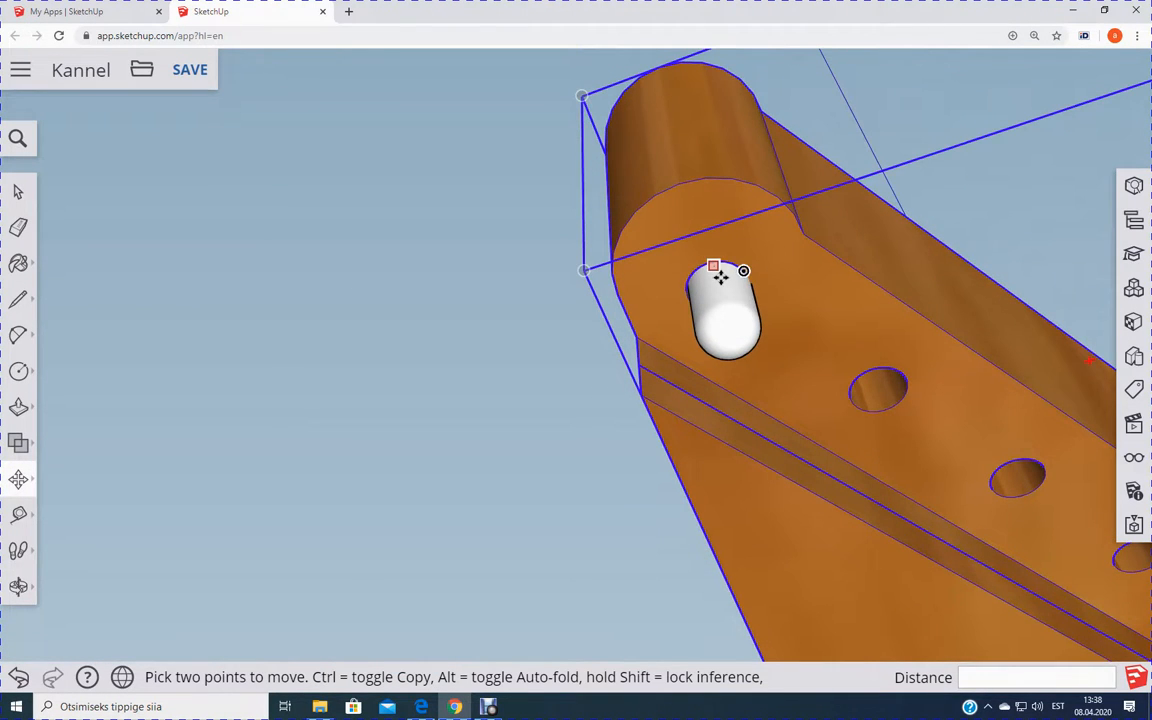
pyautogui.click(720, 278)
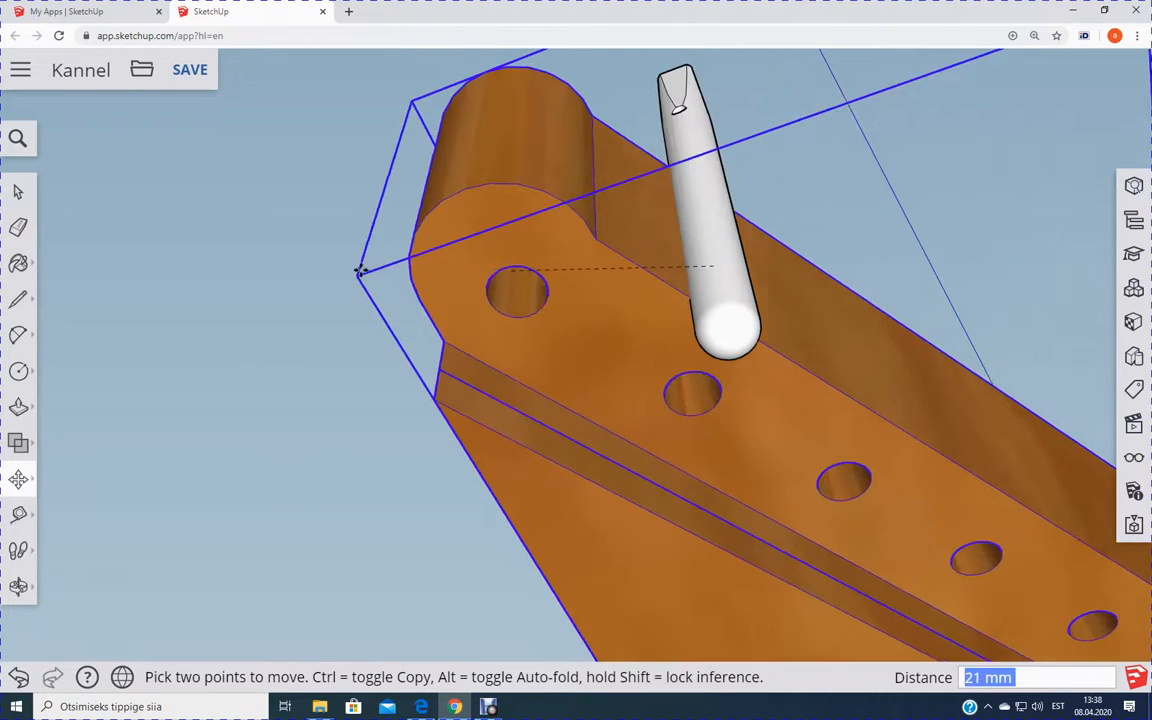
pyautogui.click(334, 270)
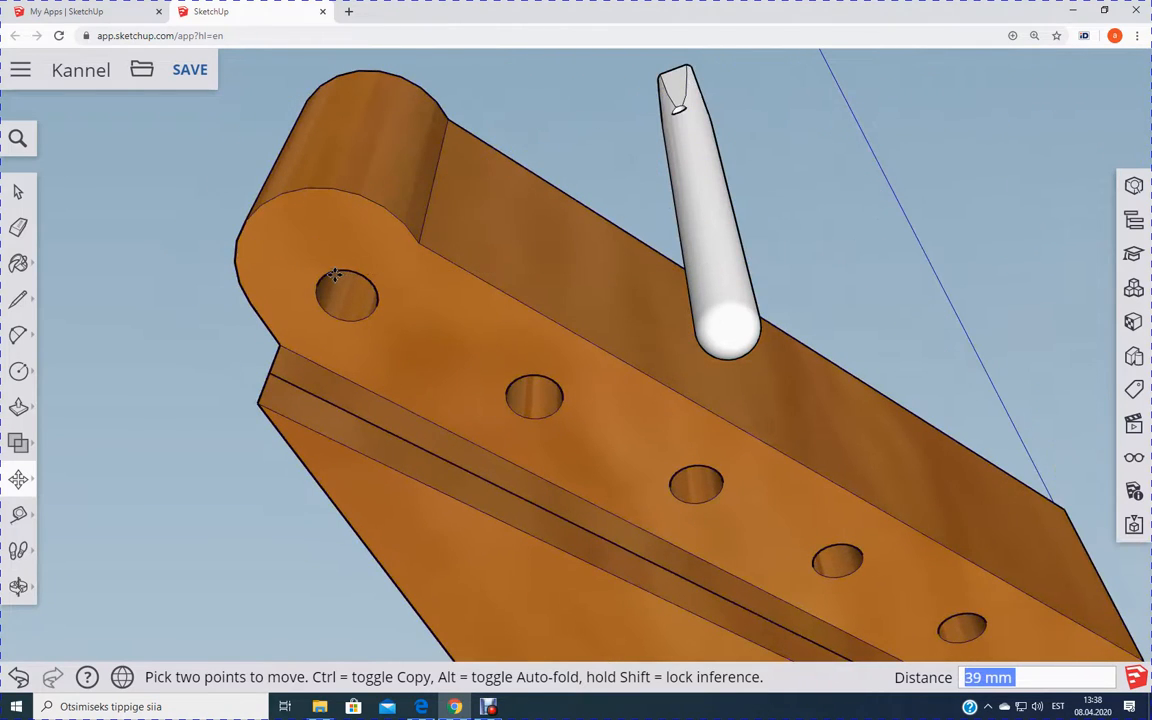
# Step: Move the peg about 39 mm so that it sits in the body's end hole again
pyautogui.click(716, 268)
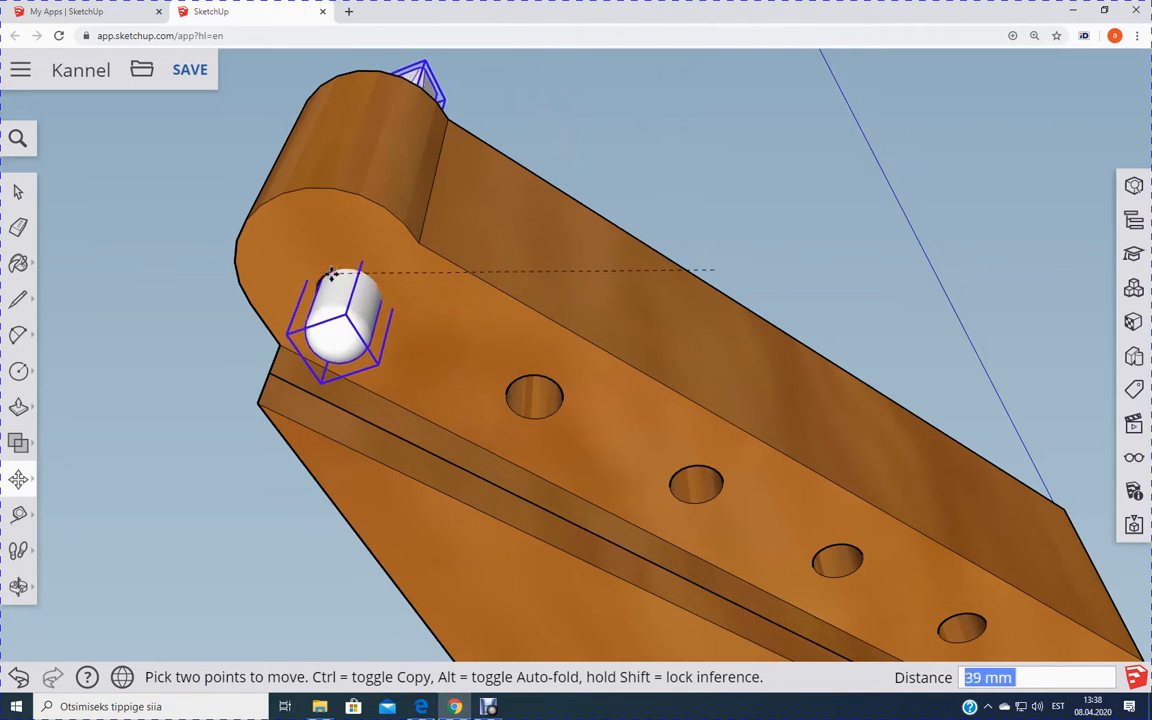
pyautogui.click(331, 273)
pyautogui.moveTo(731, 204); pyautogui.dragTo(475, 378, button='middle')
# Step: Copy the fitted peg and paste a duplicate beside the rounded end of the body
pyautogui.click(18, 191)
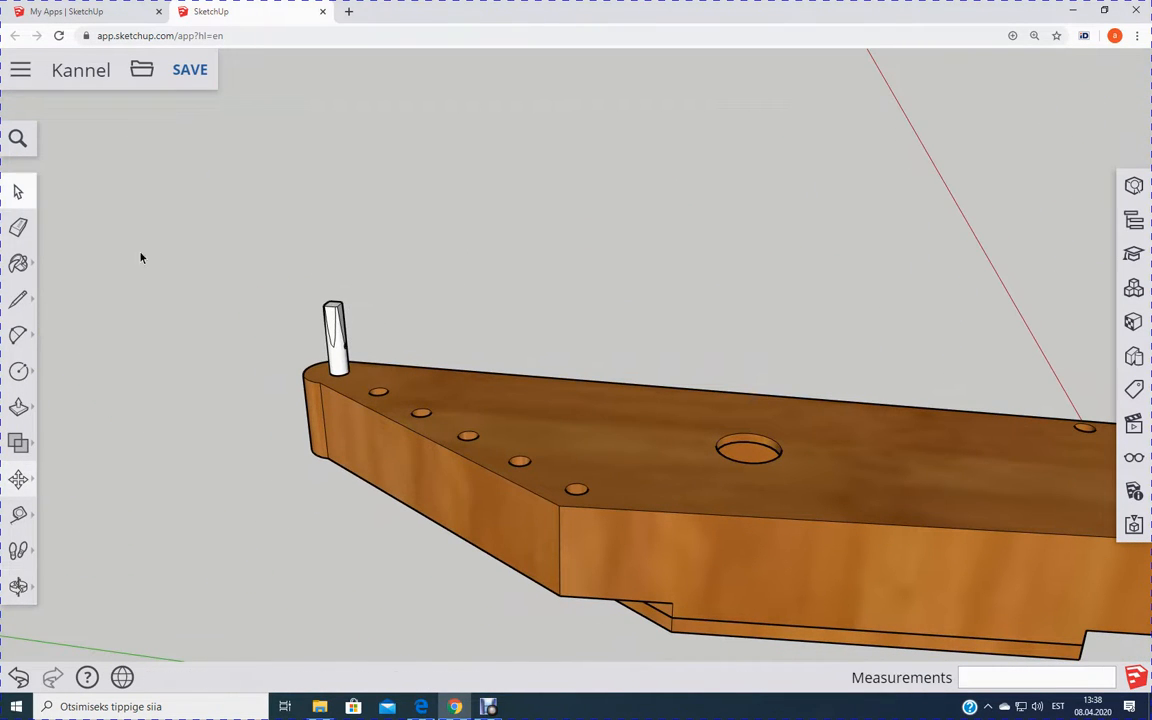
pyautogui.rightClick(338, 354)
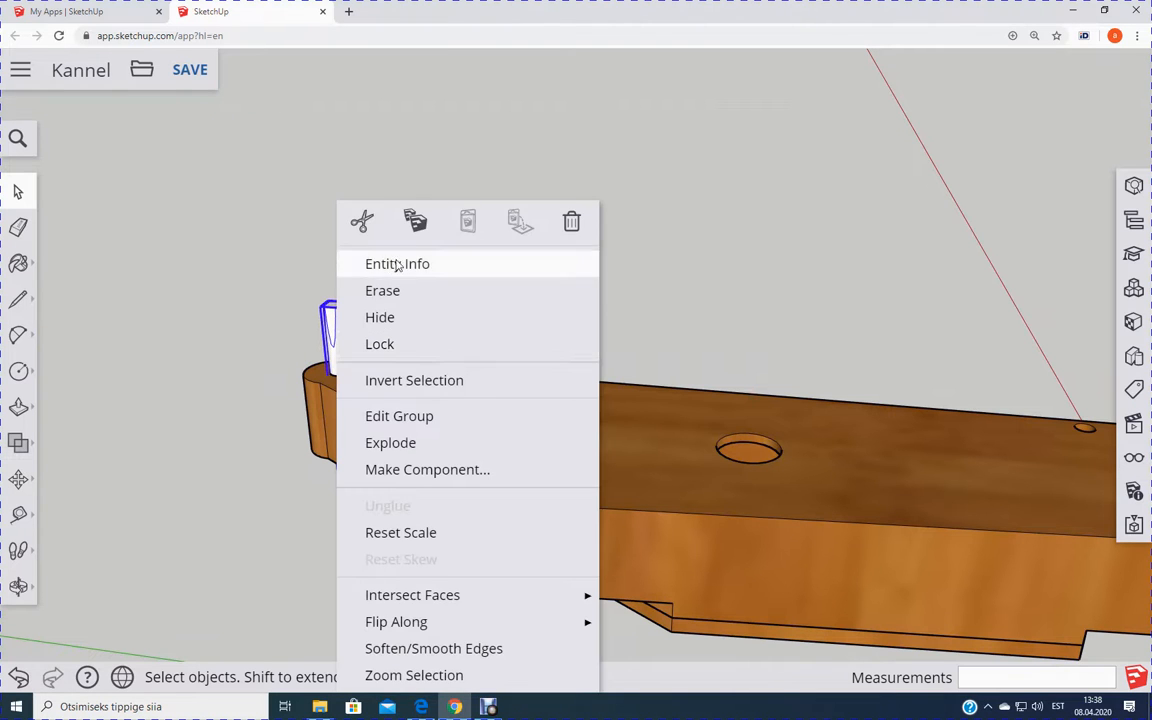
pyautogui.click(416, 224)
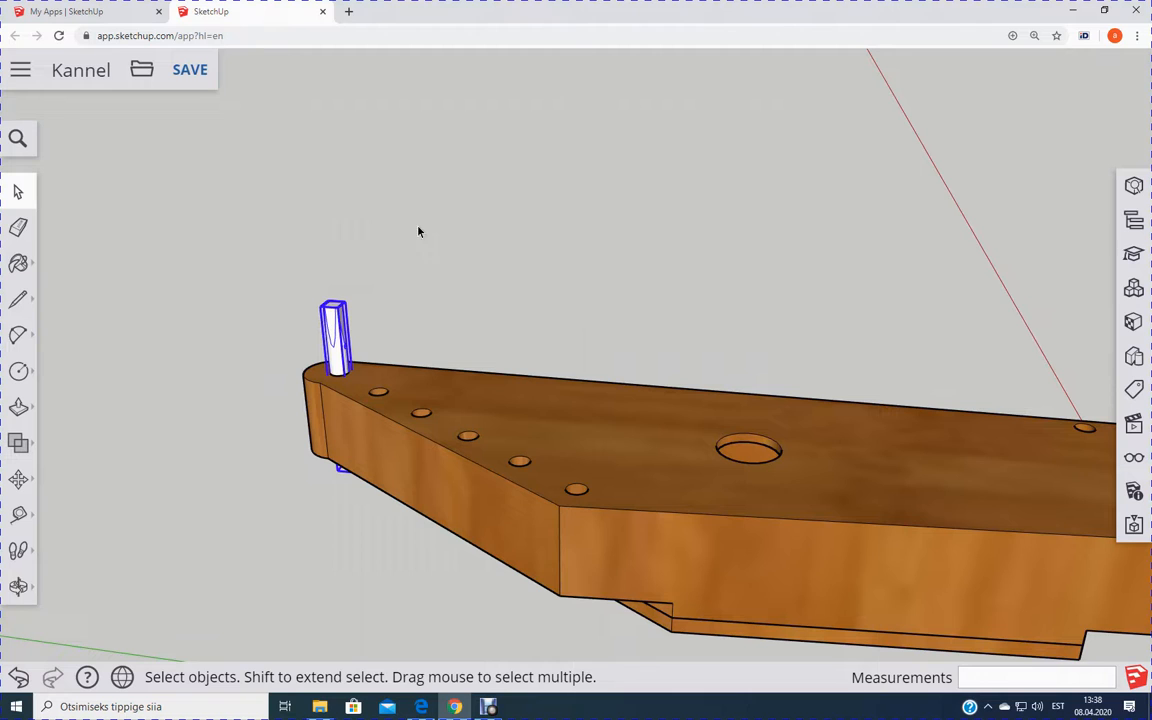
pyautogui.click(327, 241)
pyautogui.rightClick(329, 243)
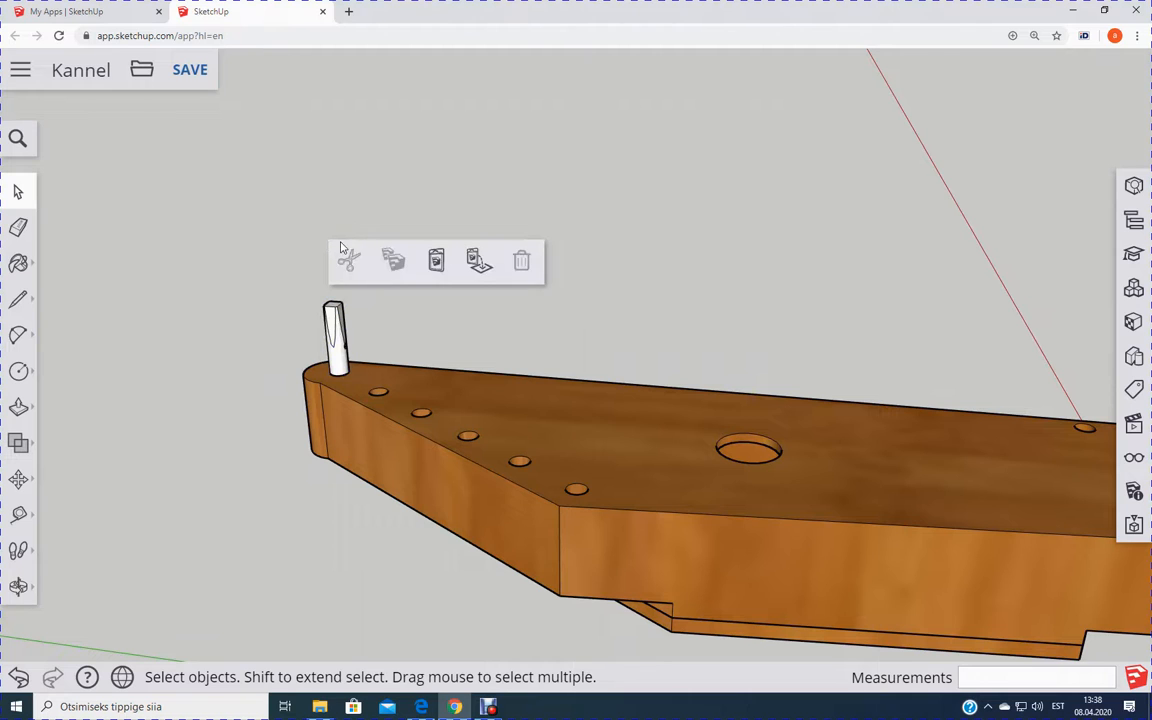
pyautogui.click(434, 262)
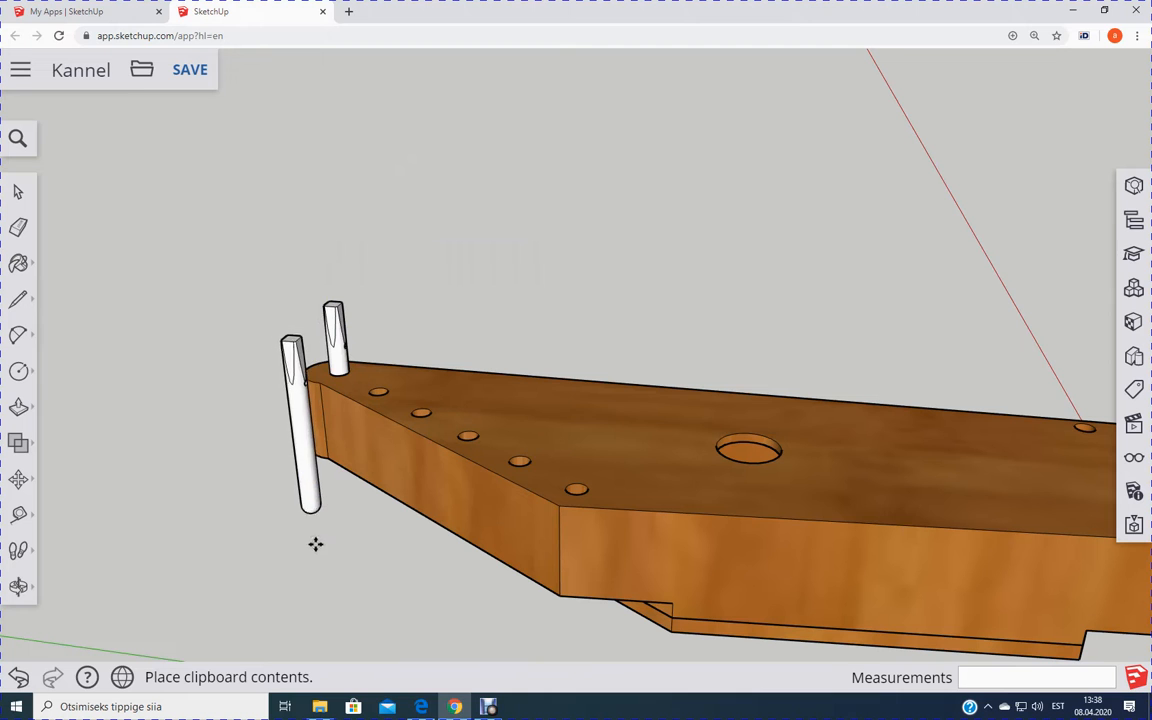
pyautogui.click(283, 555)
# Step: Move the duplicate peg into the second hole from the rounded end and clear the selection
pyautogui.moveTo(293, 589); pyautogui.dragTo(242, 343, button='middle')
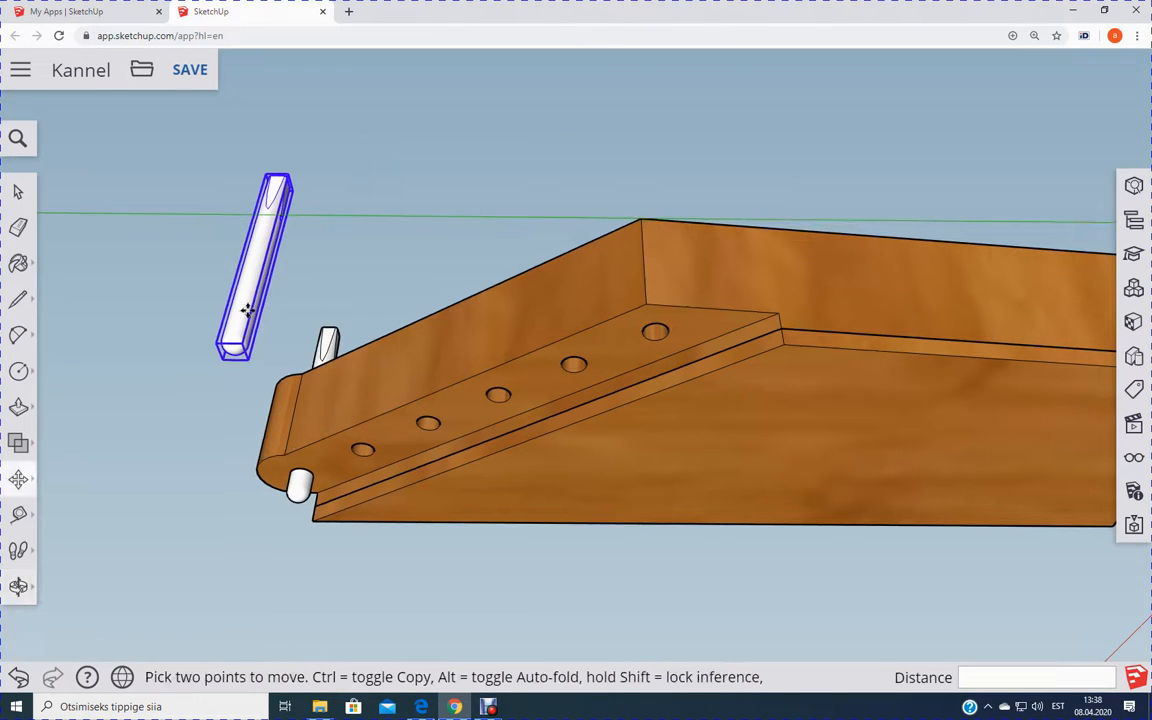
pyautogui.click(30, 484)
pyautogui.click(241, 310)
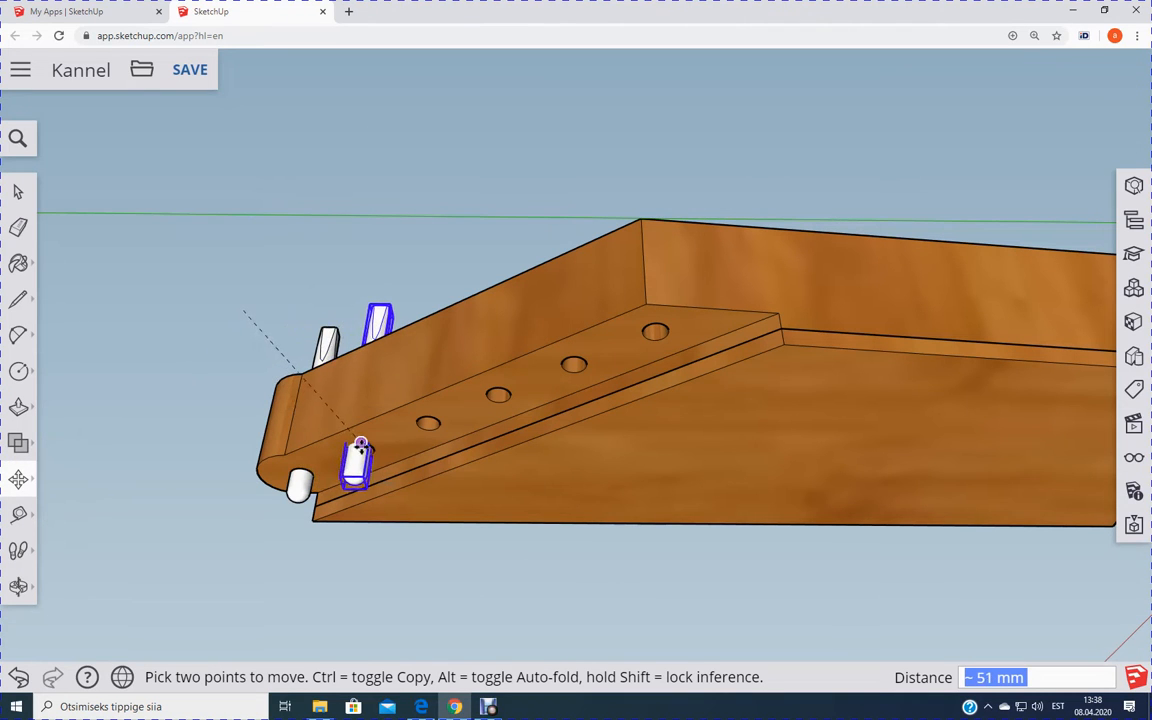
pyautogui.moveTo(222, 406); pyautogui.dragTo(448, 190, button='middle')
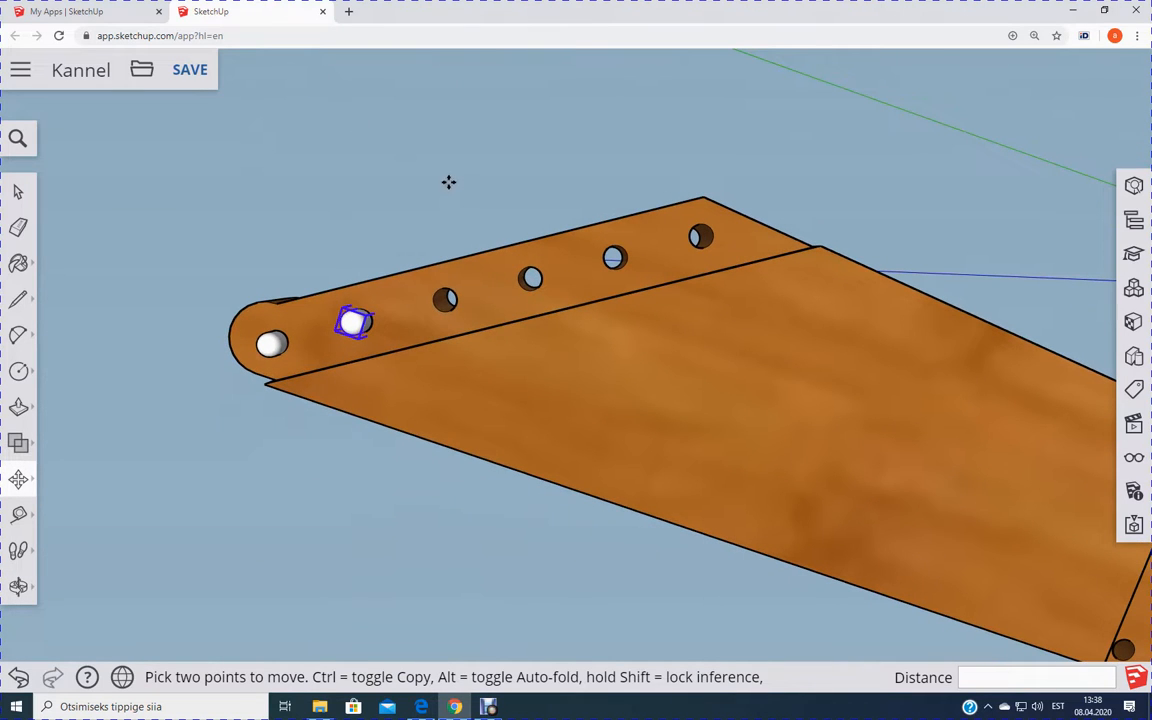
pyautogui.press('Escape')
pyautogui.click(18, 192)
pyautogui.moveTo(470, 200); pyautogui.dragTo(216, 685, button='middle')
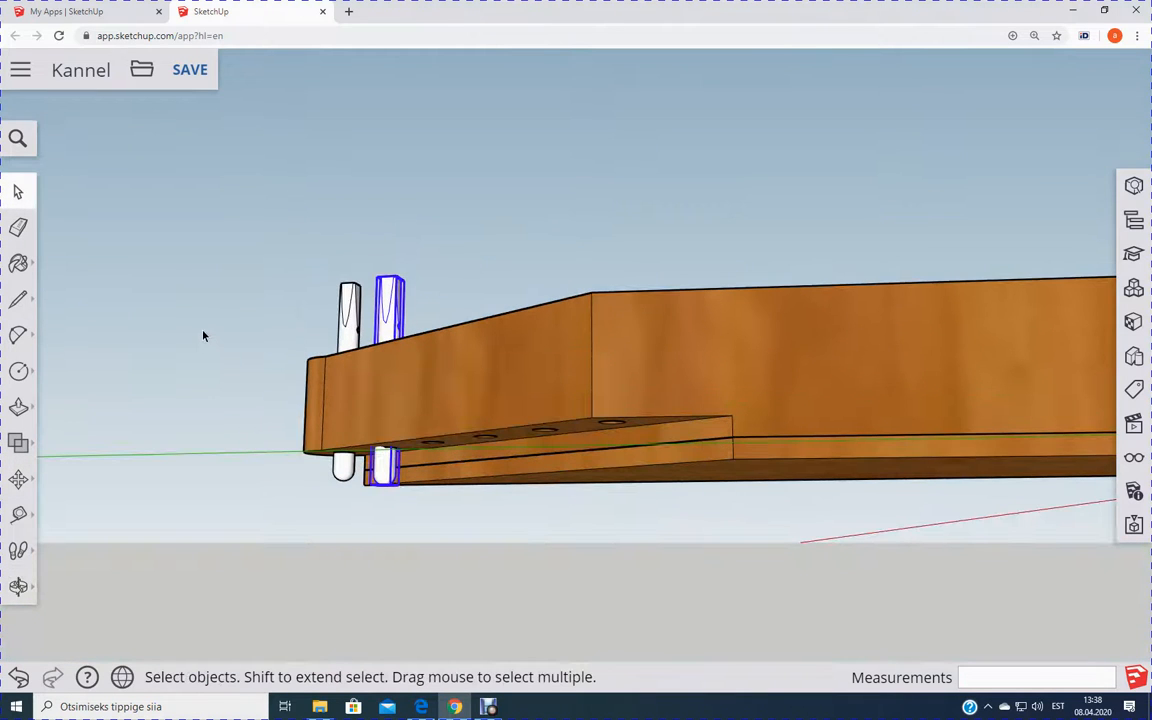
pyautogui.click(200, 333)
# Step: Raise the second peg 3 mm along the blue axis
pyautogui.moveTo(529, 156); pyautogui.dragTo(772, 310, button='middle')
pyautogui.moveTo(347, 486); pyautogui.dragTo(4, 560, button='middle')
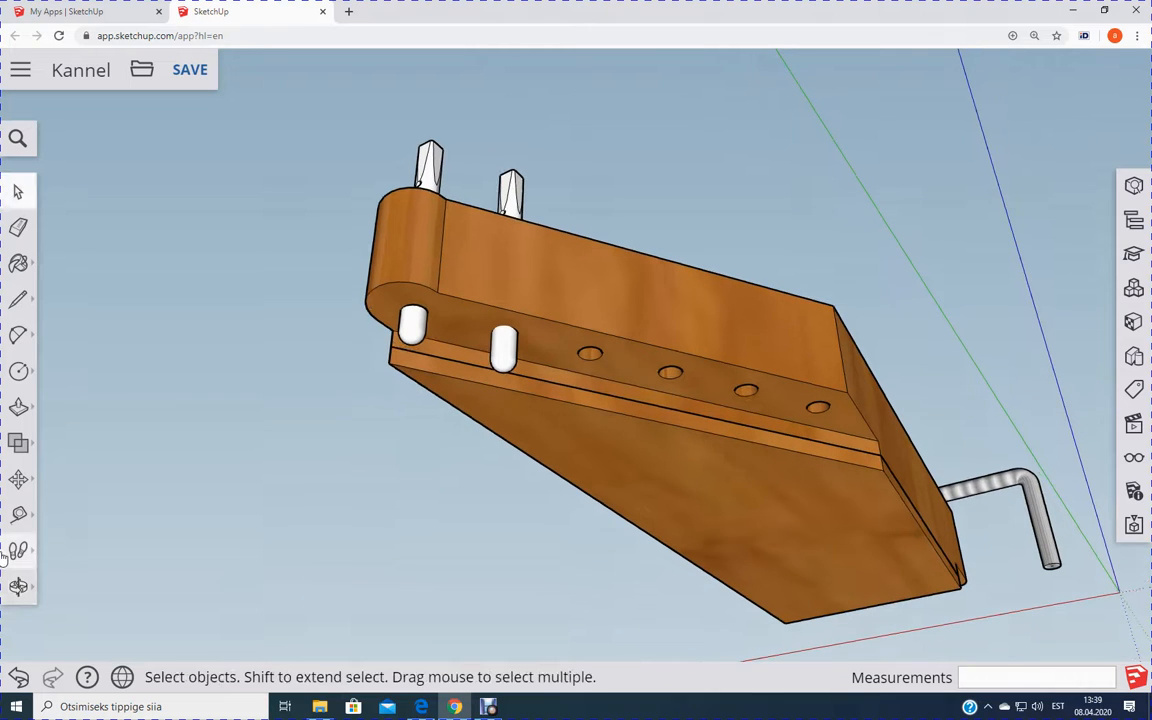
pyautogui.click(20, 478)
pyautogui.scroll(5, 579, 221)
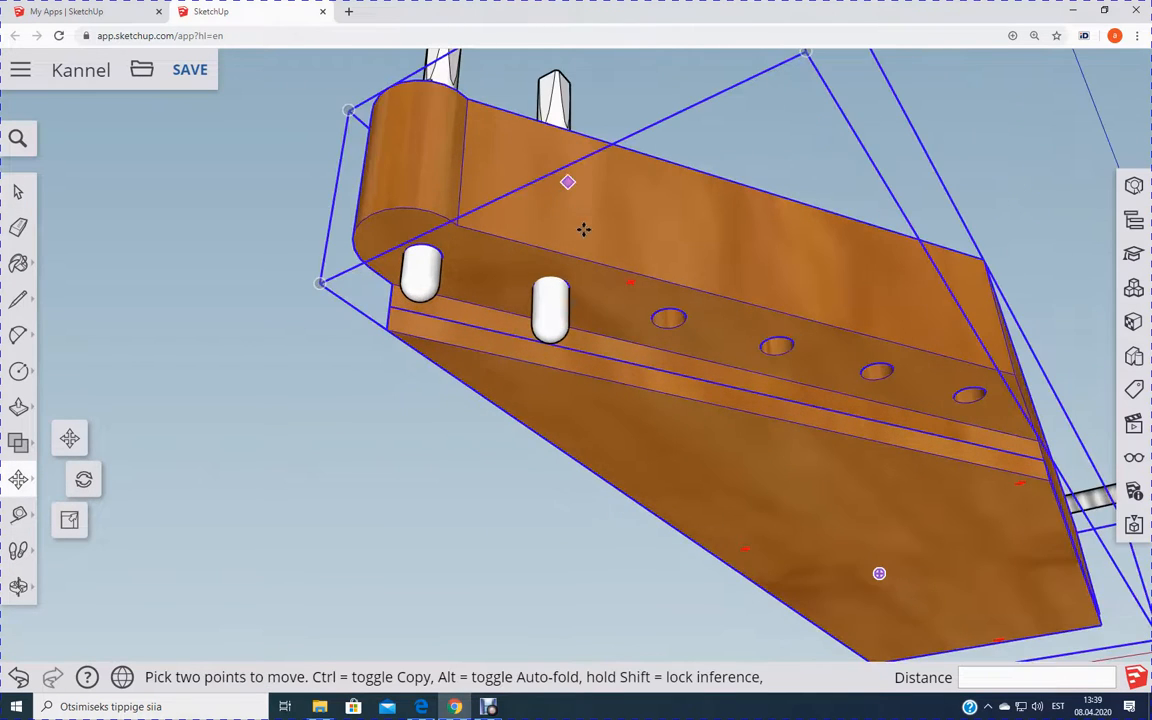
pyautogui.scroll(1, 569, 263)
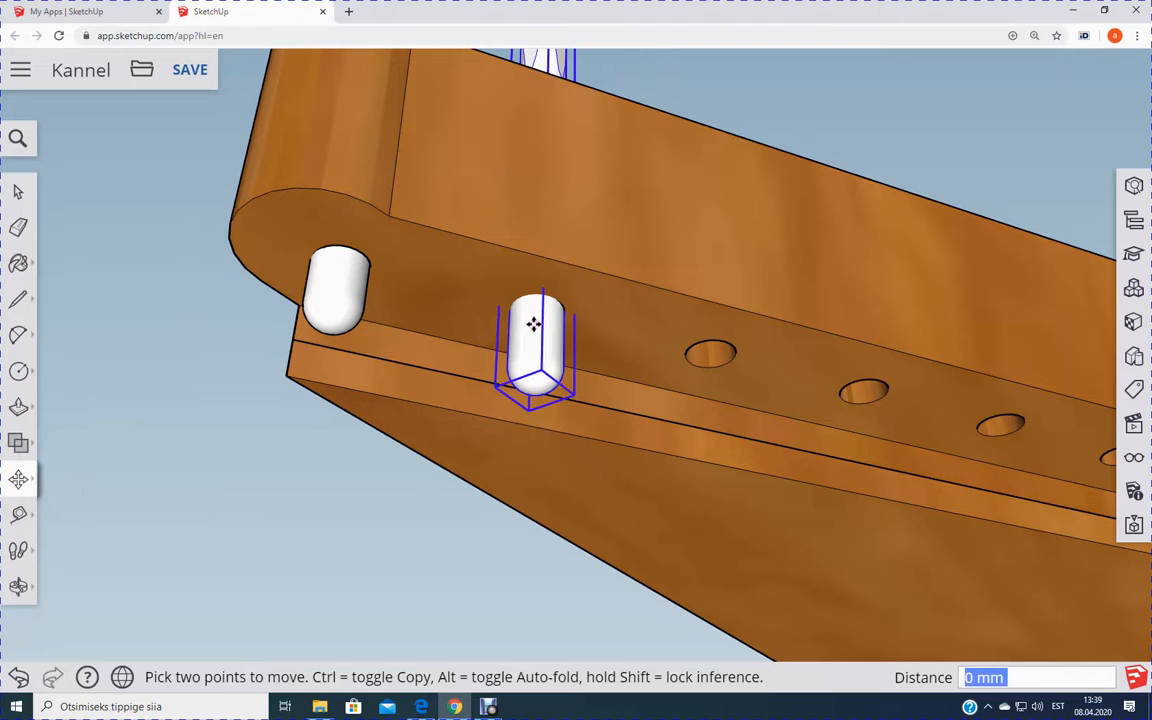
pyautogui.click(534, 315)
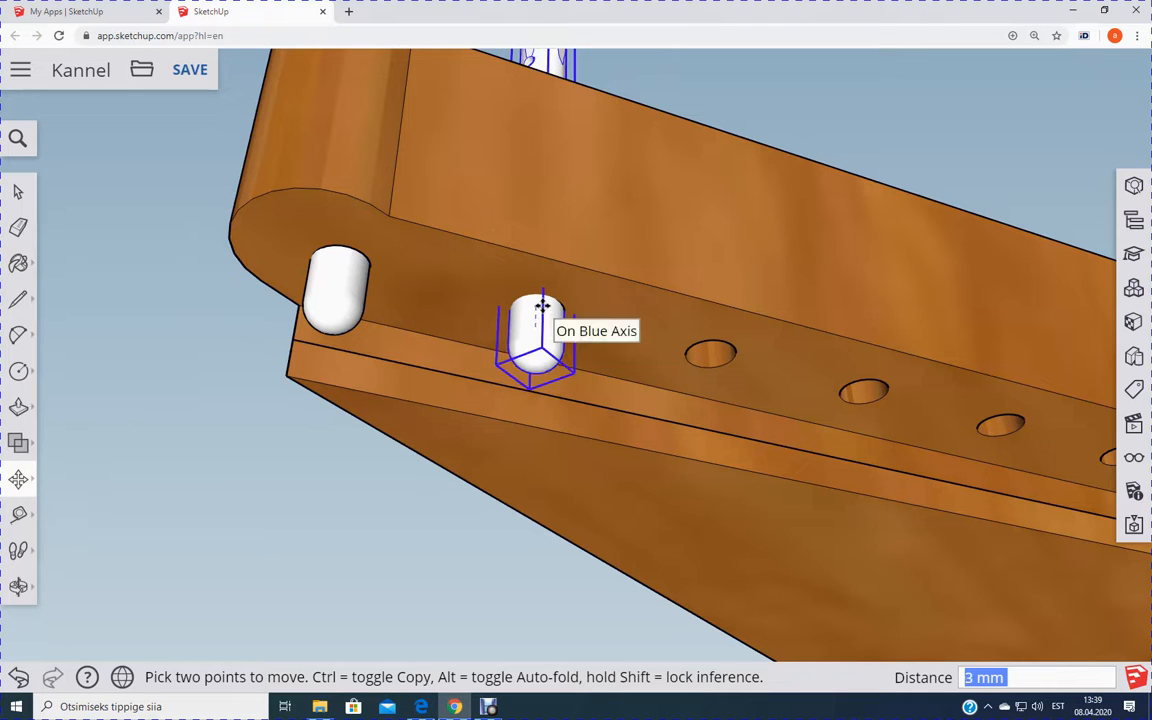
pyautogui.click(541, 305)
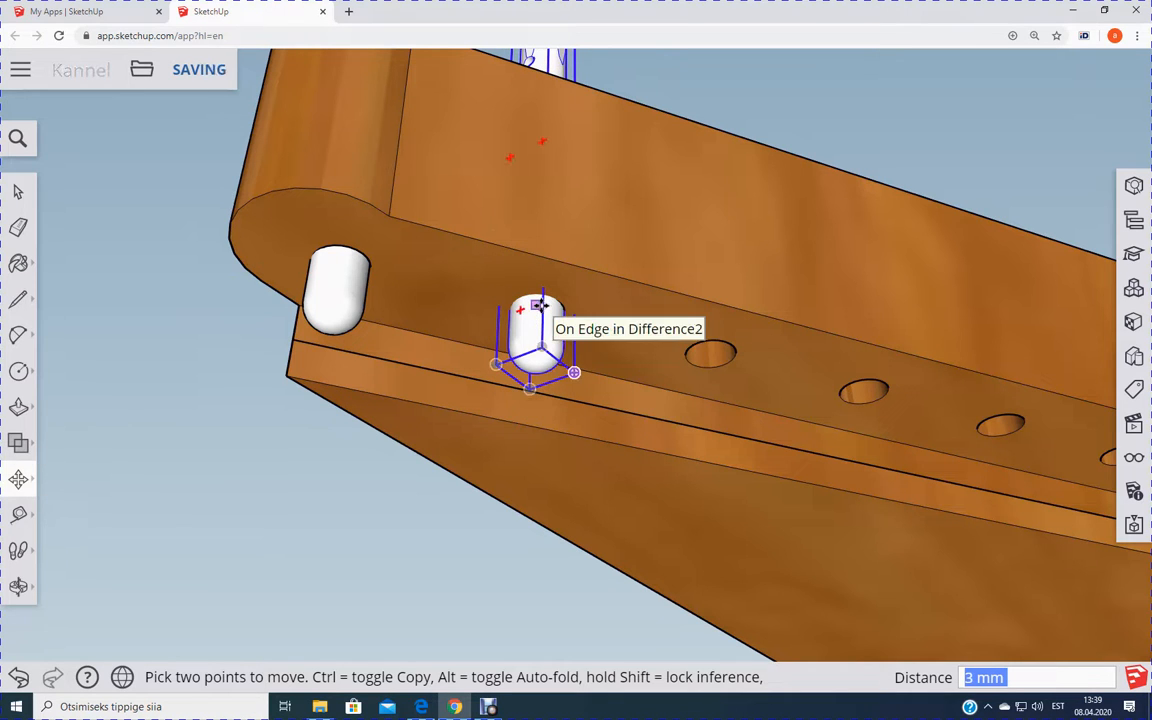
# Step: Paste a third peg beside the row of peg holes
pyautogui.moveTo(58, 284); pyautogui.dragTo(799, 180, button='middle')
pyautogui.moveTo(830, 267); pyautogui.dragTo(241, 365, button='middle')
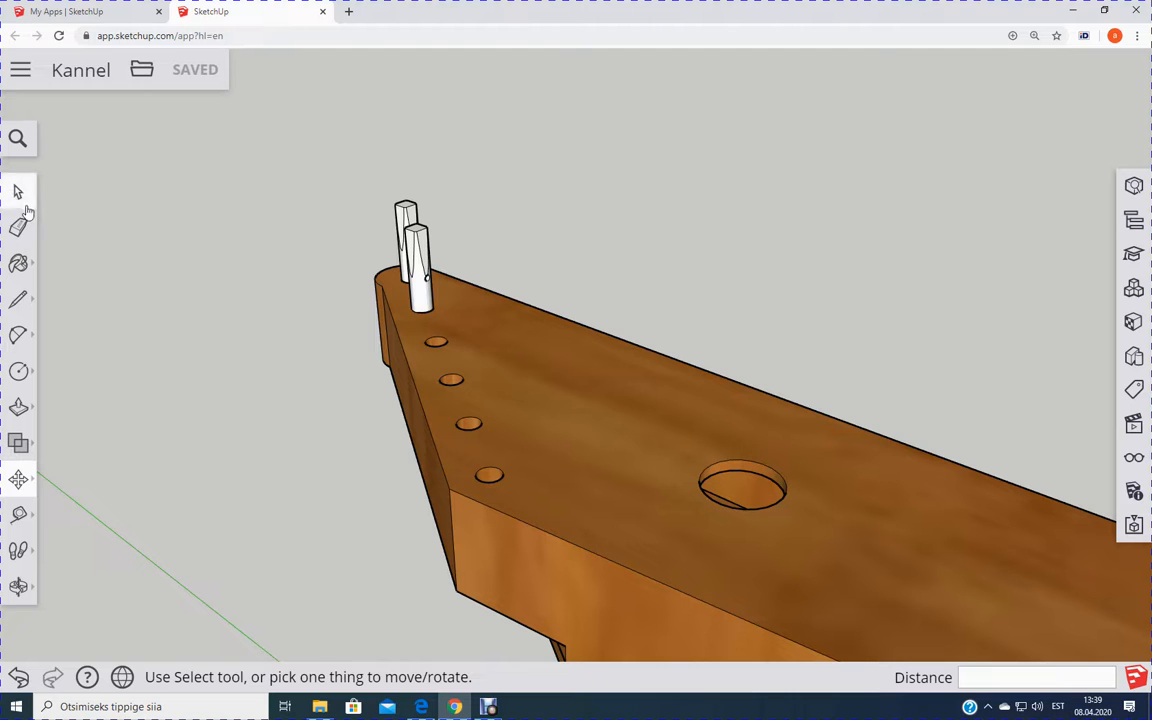
pyautogui.click(18, 192)
pyautogui.rightClick(240, 326)
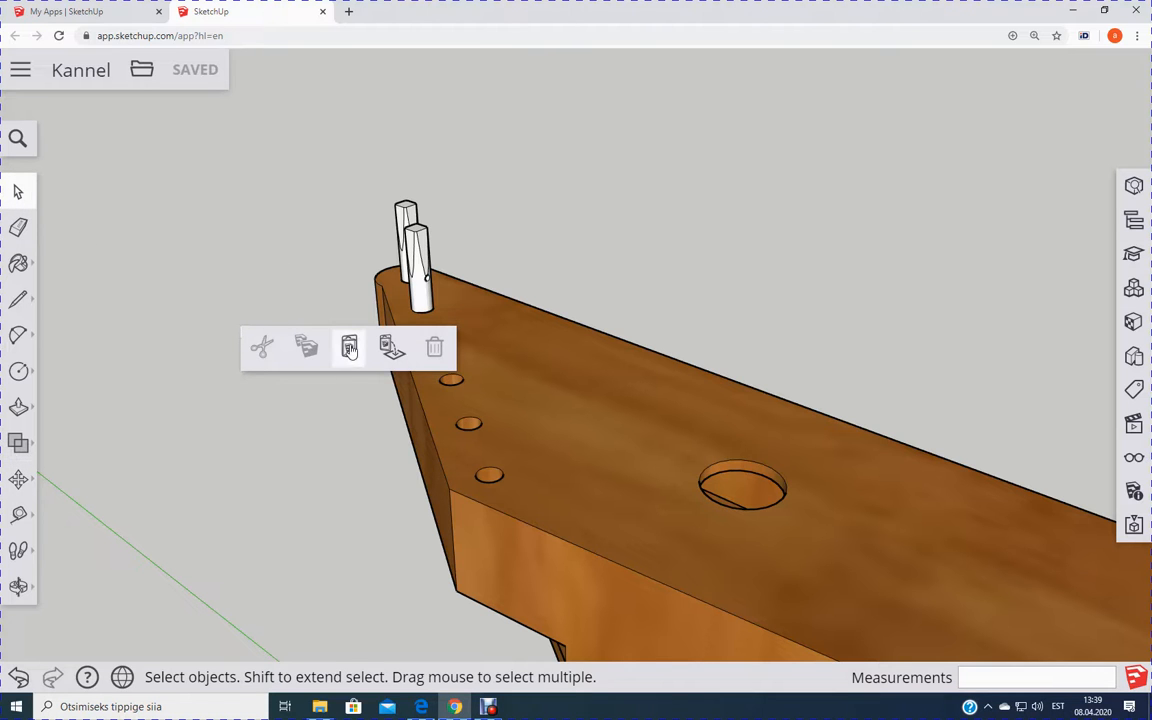
pyautogui.click(347, 344)
pyautogui.click(345, 442)
# Step: Move the third peg into the third hole from the rounded end, aligned with the hole's lower rim
pyautogui.moveTo(190, 465); pyautogui.dragTo(447, 101, button='middle')
pyautogui.press('m')
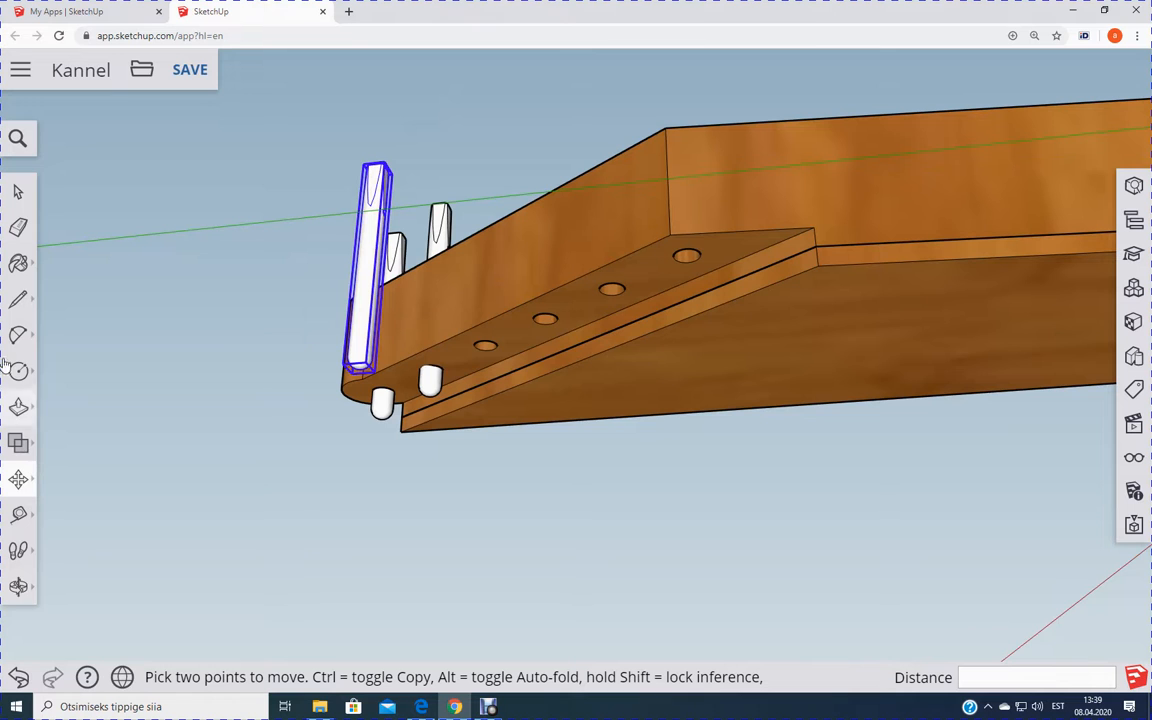
pyautogui.click(18, 481)
pyautogui.scroll(4, 363, 322)
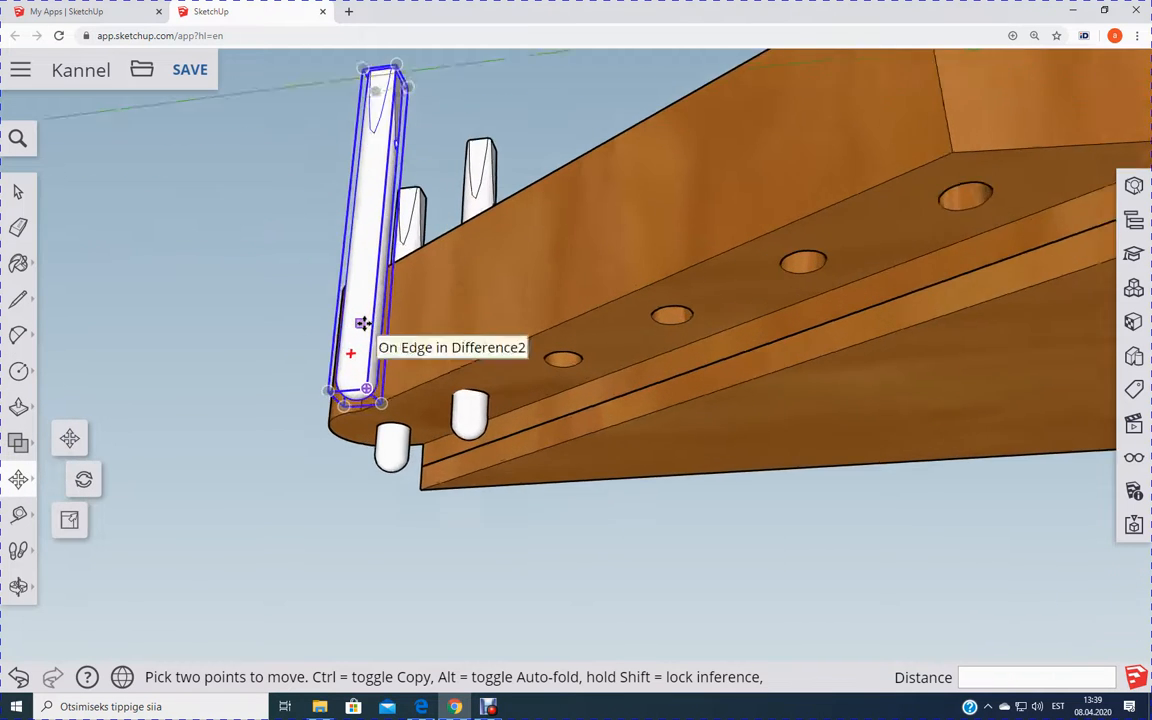
pyautogui.click(358, 341)
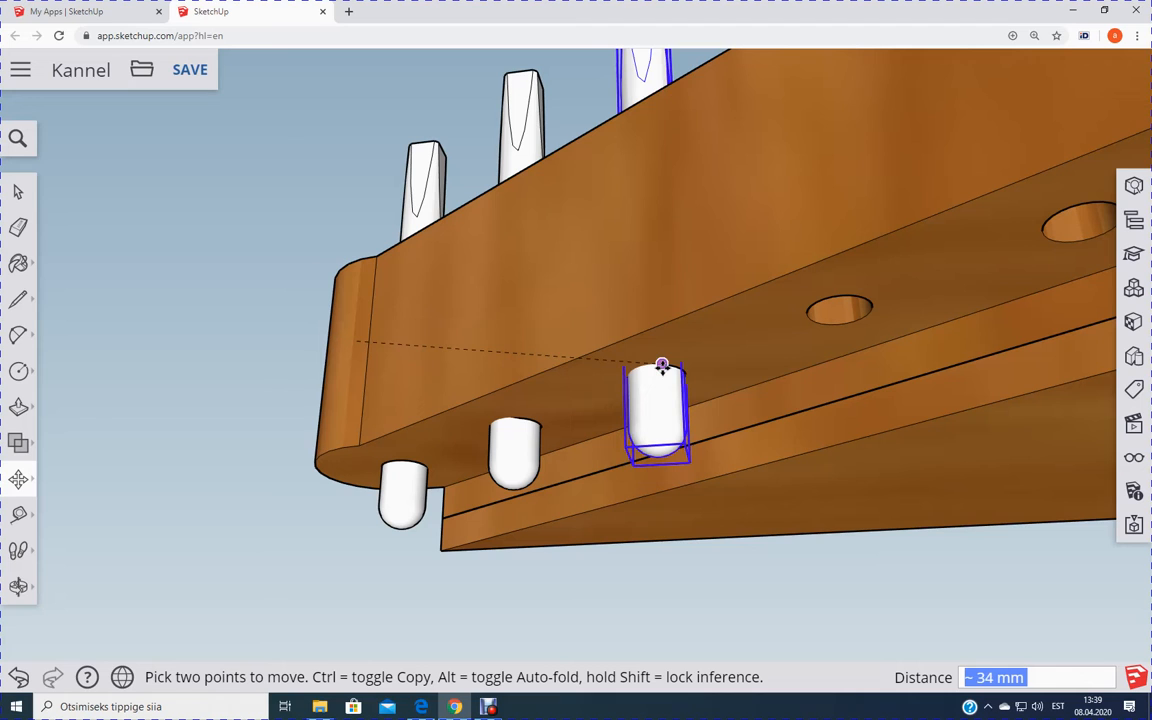
pyautogui.click(332, 181)
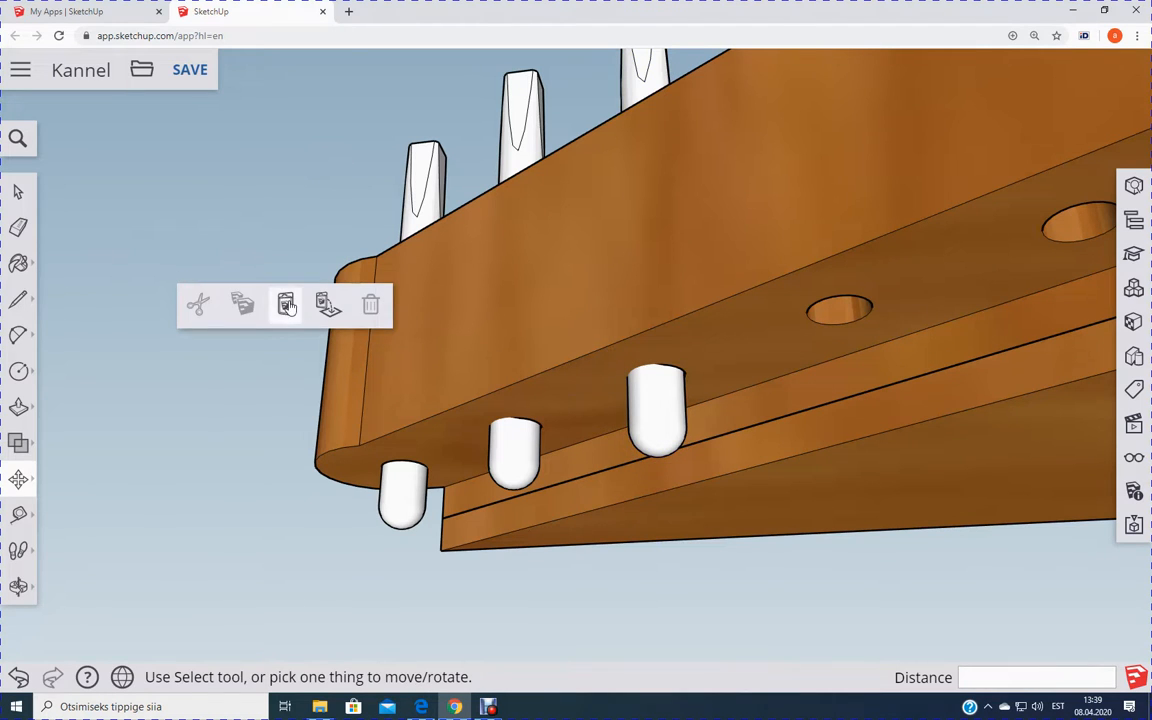
# Step: Paste a fourth peg beside the body and move it into the fourth hole from the rounded end
pyautogui.click(287, 306)
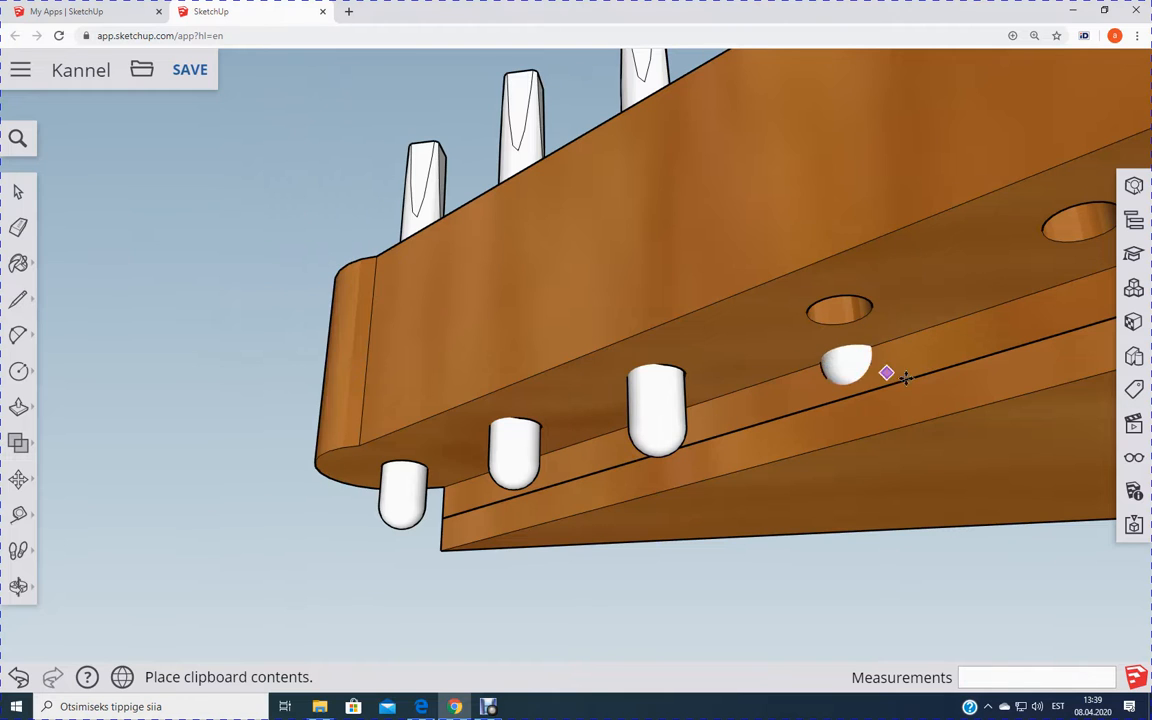
pyautogui.click(188, 434)
pyautogui.click(198, 347)
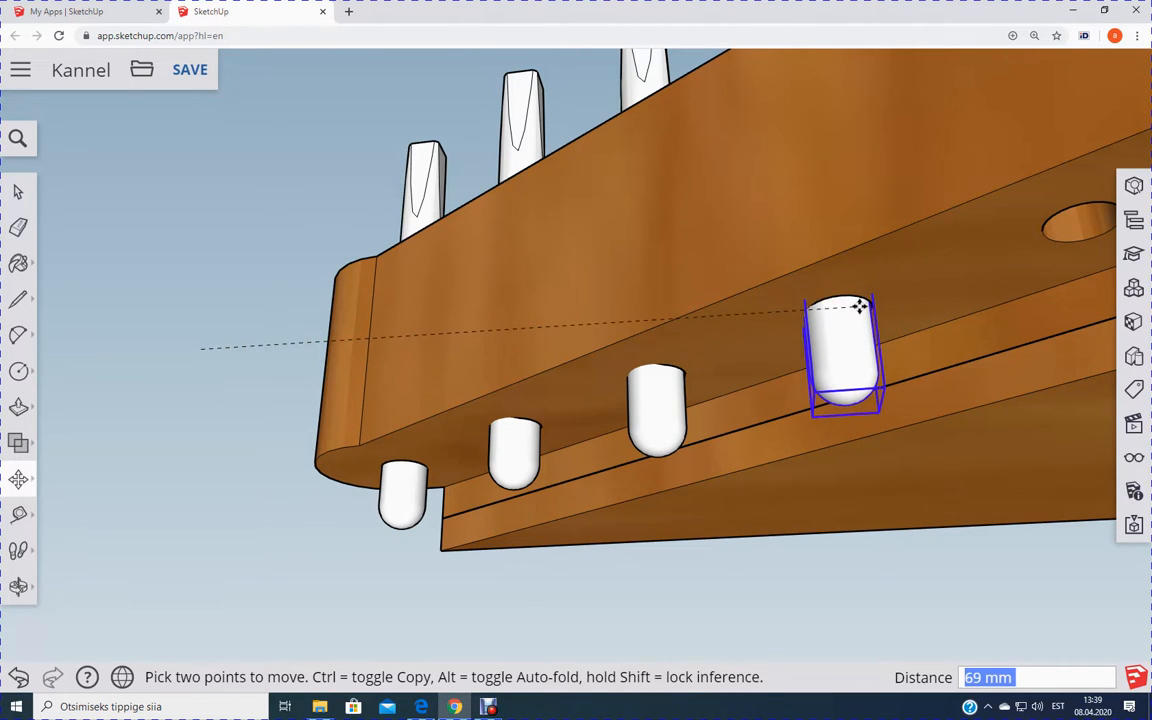
pyautogui.moveTo(365, 437); pyautogui.dragTo(498, 545, button='middle')
pyautogui.moveTo(212, 204); pyautogui.dragTo(305, 169, button='middle')
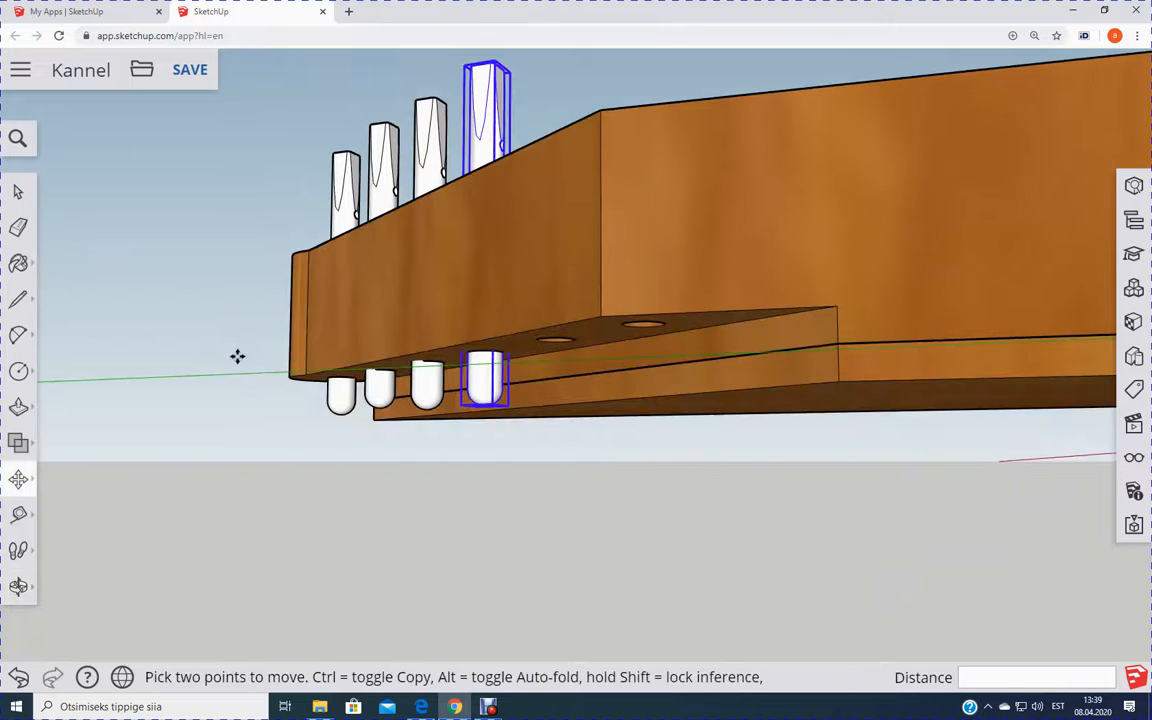
# Step: Paste a fifth peg beside the kannel body near the row of peg holes
pyautogui.rightClick(228, 308)
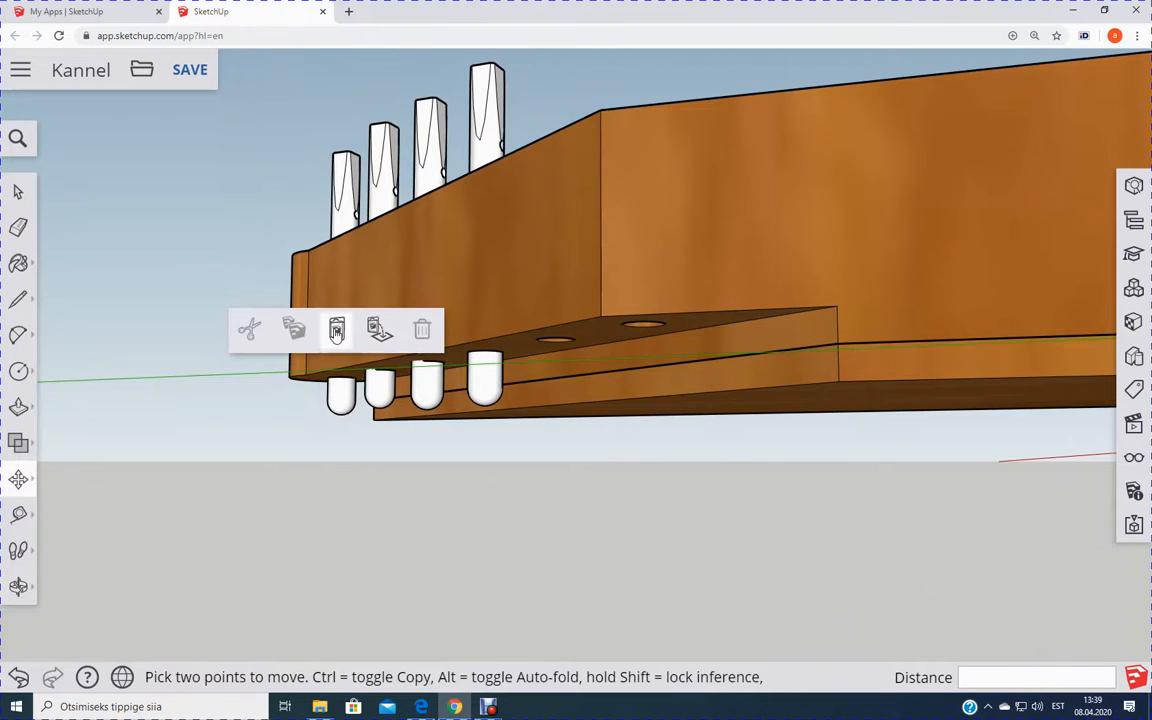
pyautogui.click(336, 332)
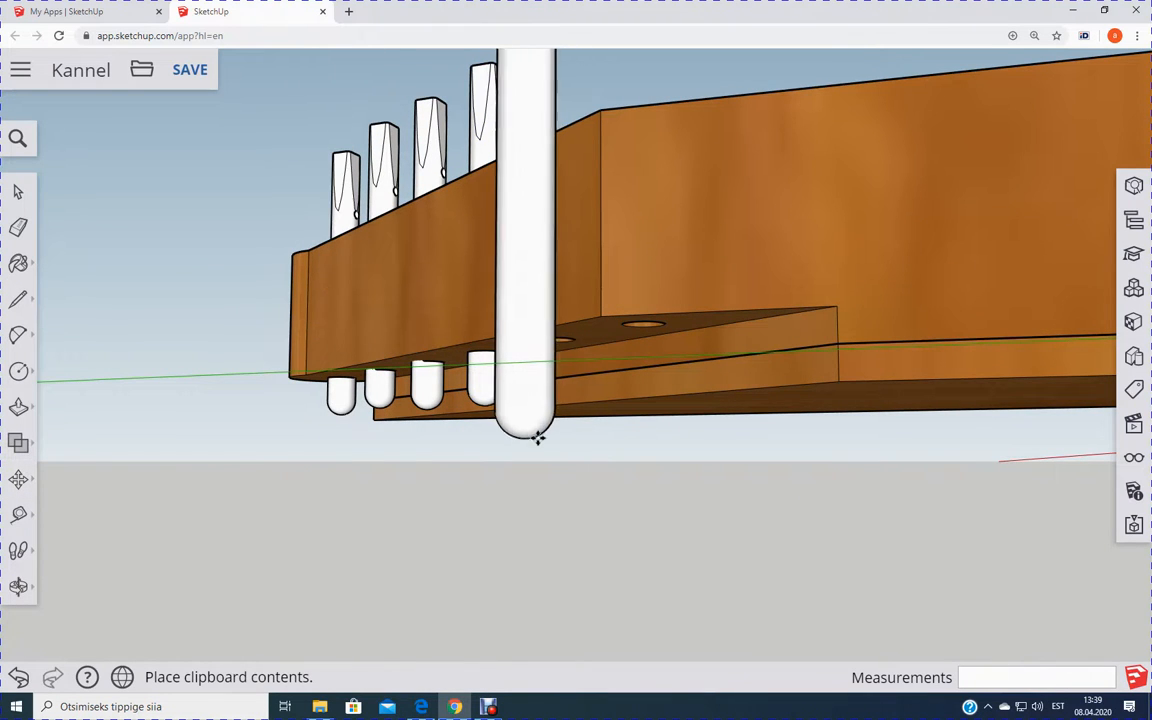
pyautogui.click(419, 468)
# Step: Move the fifth peg into the fifth hole from the rounded end, with its rounded tip protruding below
pyautogui.moveTo(589, 522); pyautogui.dragTo(533, 350, button='middle')
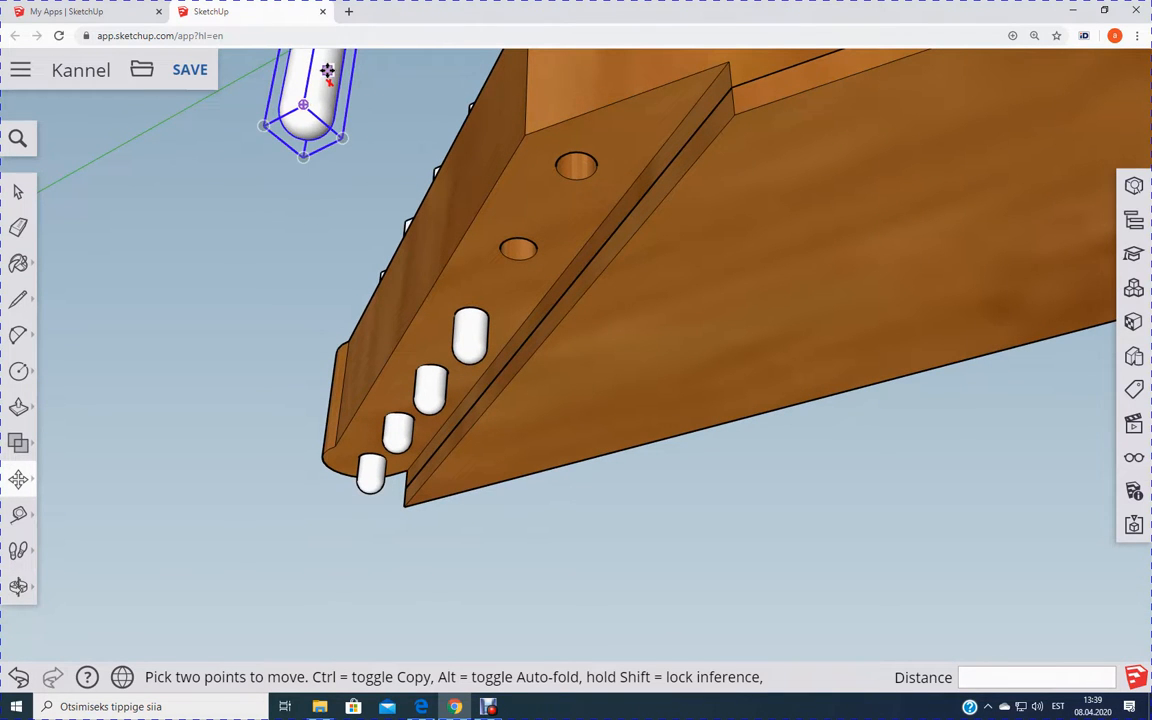
pyautogui.click(327, 70)
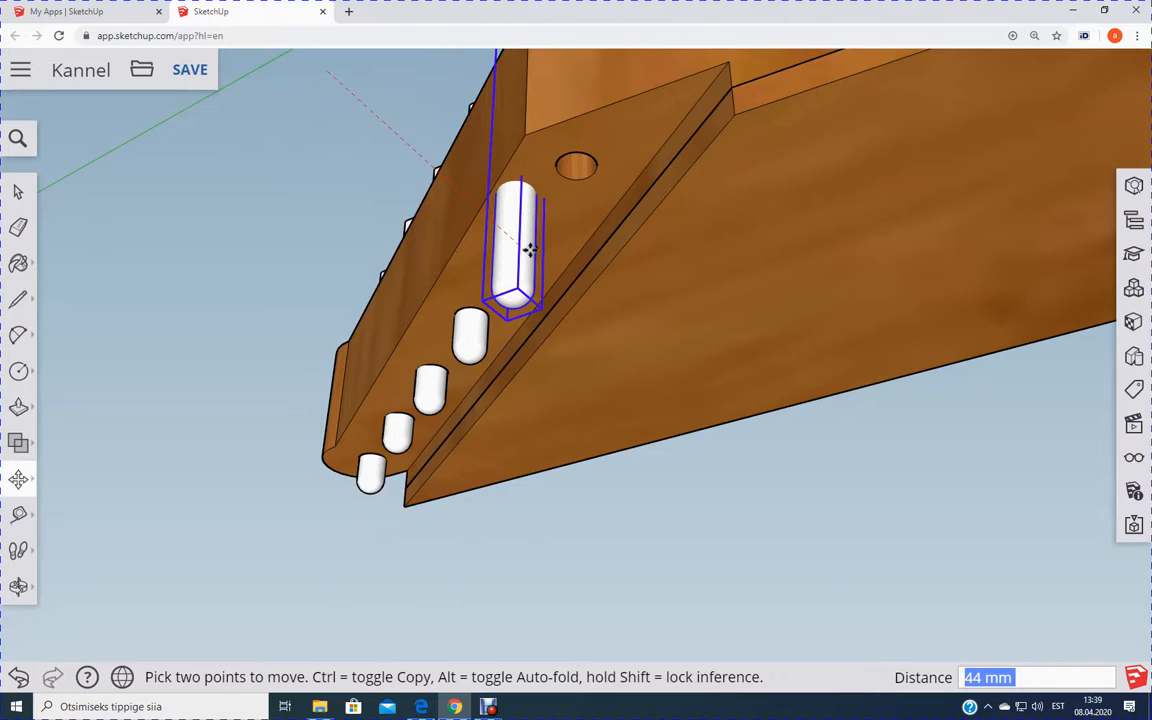
pyautogui.scroll(5, 529, 250)
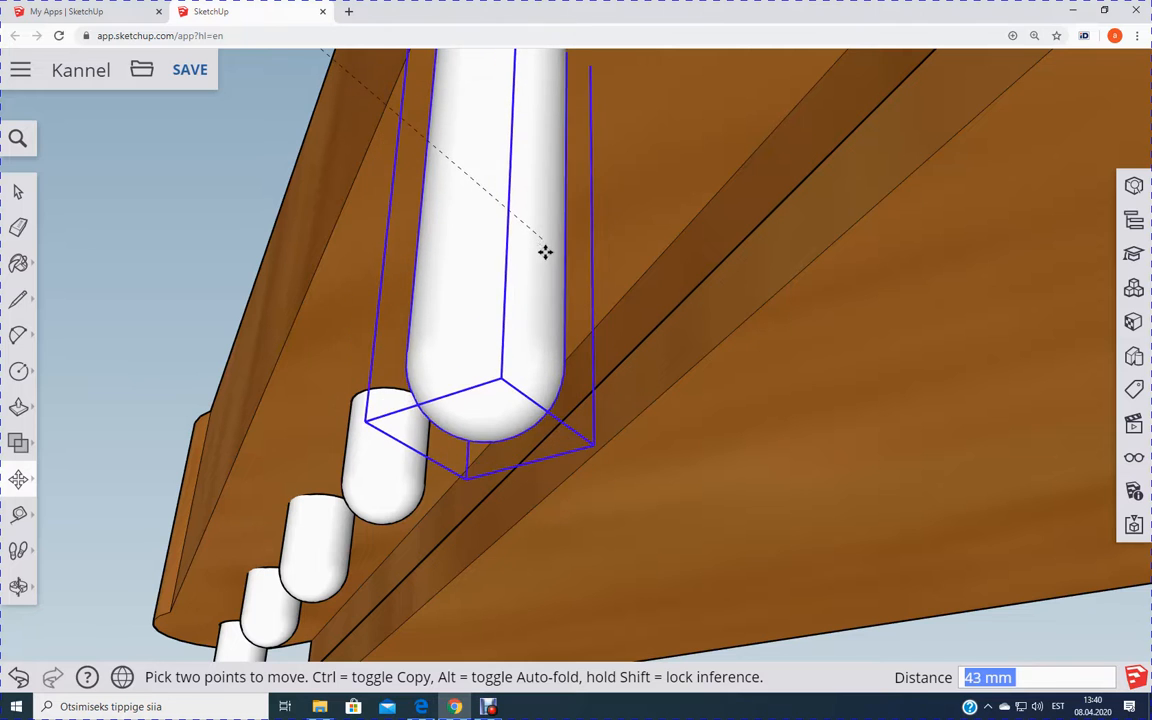
pyautogui.moveTo(543, 260); pyautogui.dragTo(681, 319, button='middle')
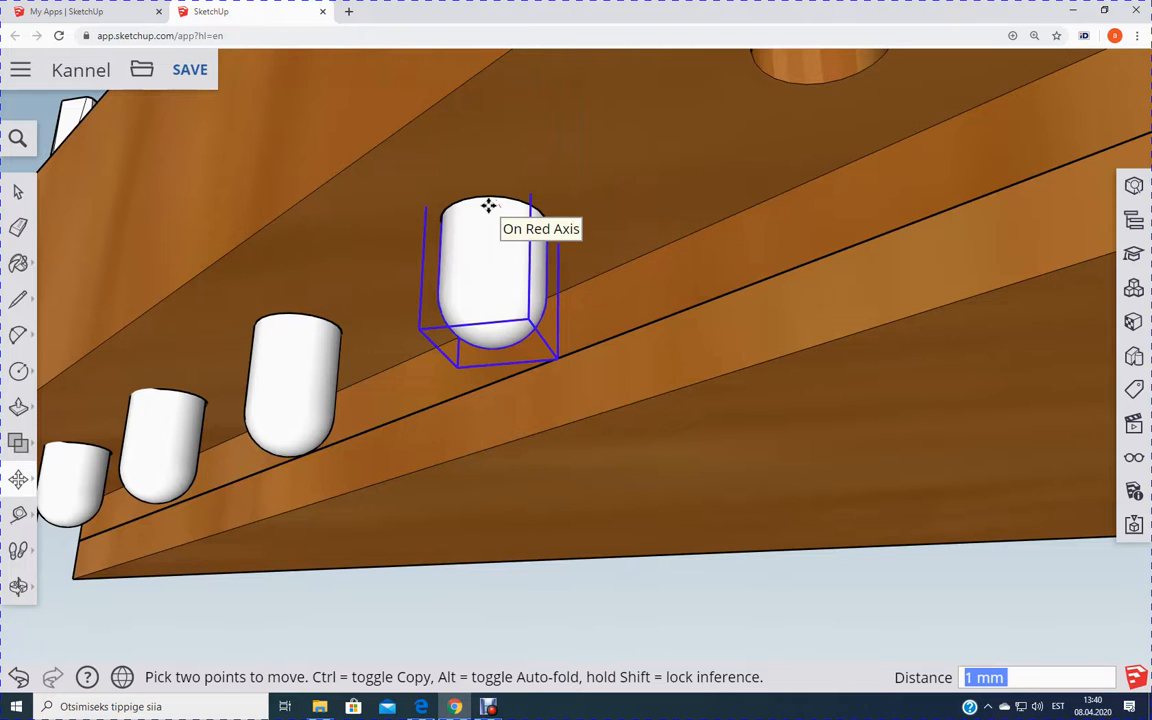
pyautogui.scroll(-4, 496, 327)
pyautogui.moveTo(496, 373); pyautogui.dragTo(546, 411, button='middle')
pyautogui.moveTo(572, 468); pyautogui.dragTo(246, 396, button='middle')
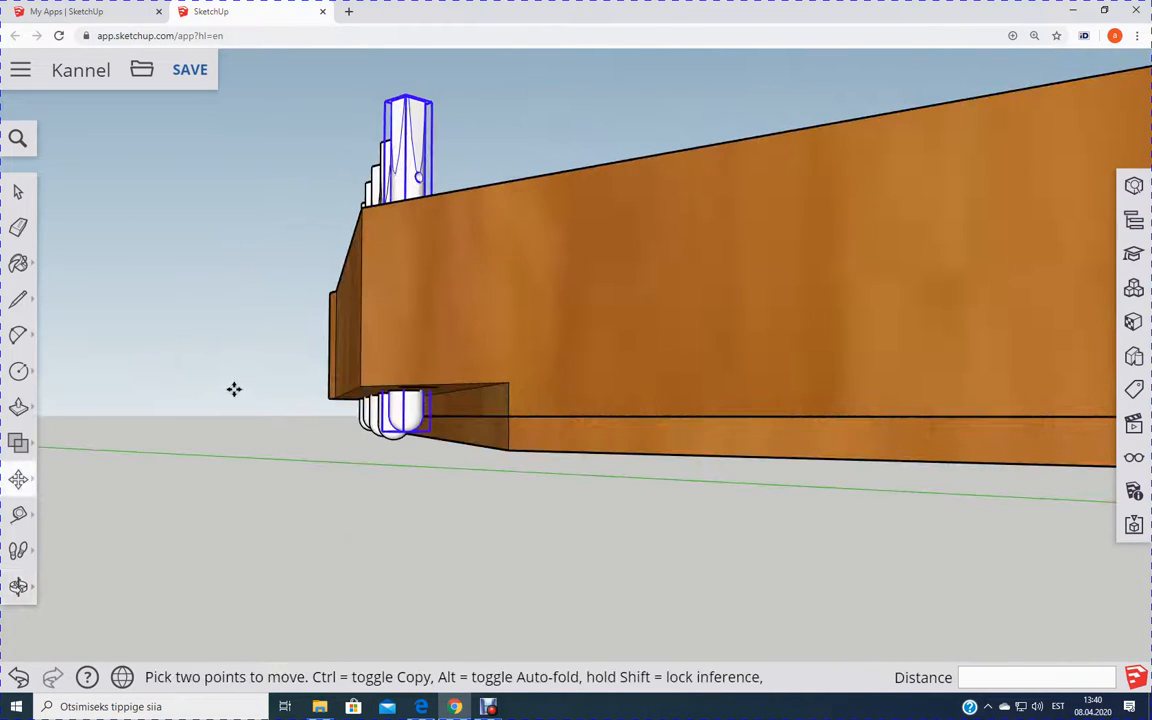
pyautogui.press('Escape')
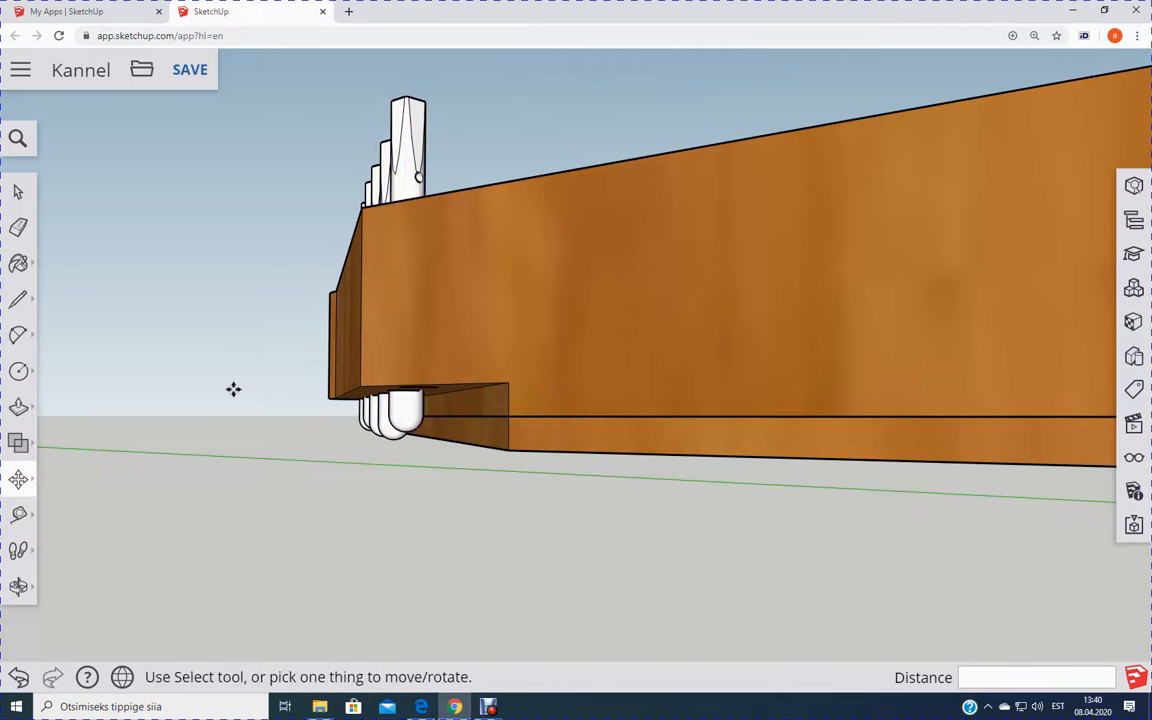
# Step: Paste a sixth peg beside the kannel body
pyautogui.rightClick(233, 389)
pyautogui.click(343, 411)
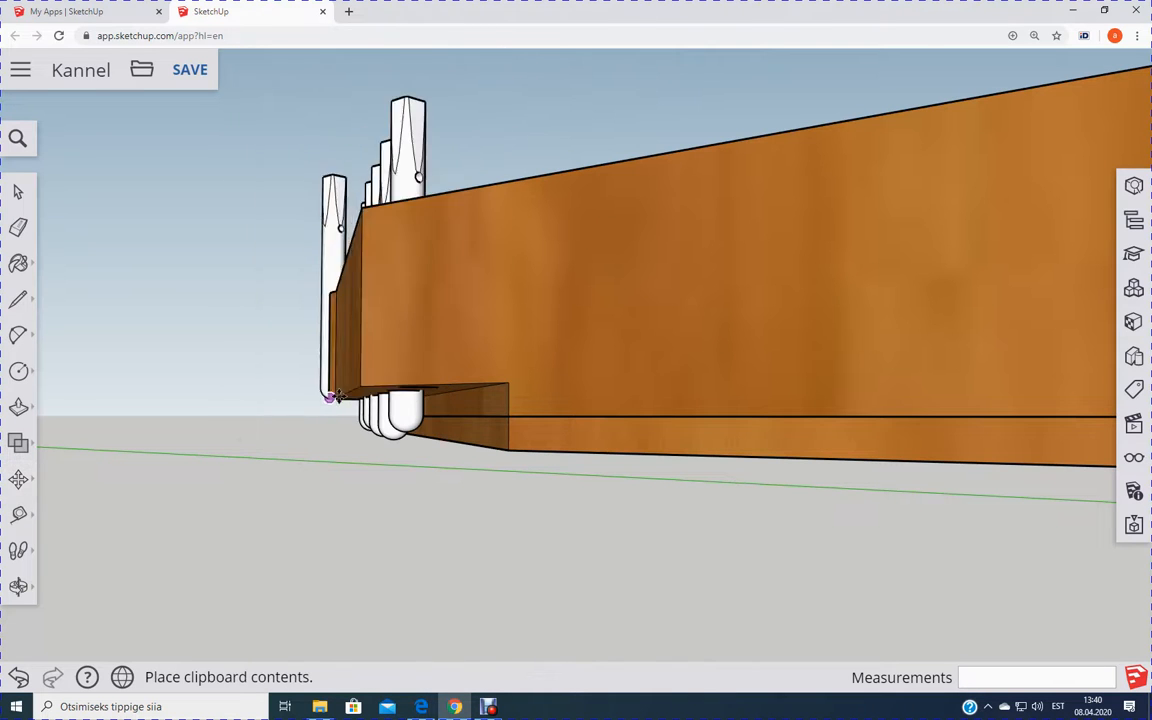
pyautogui.click(158, 394)
# Step: Move the sixth peg into the last empty hole of the row, aligned with the hole's lower rim
pyautogui.moveTo(315, 500)
pyautogui.mouseDown(button='middle')
pyautogui.moveTo(239, 399)
pyautogui.moveTo(314, 445)
pyautogui.moveTo(337, 496)
pyautogui.mouseUp(button='middle')
pyautogui.scroll(-2, 328, 494)
pyautogui.scroll(-2, 329, 494)
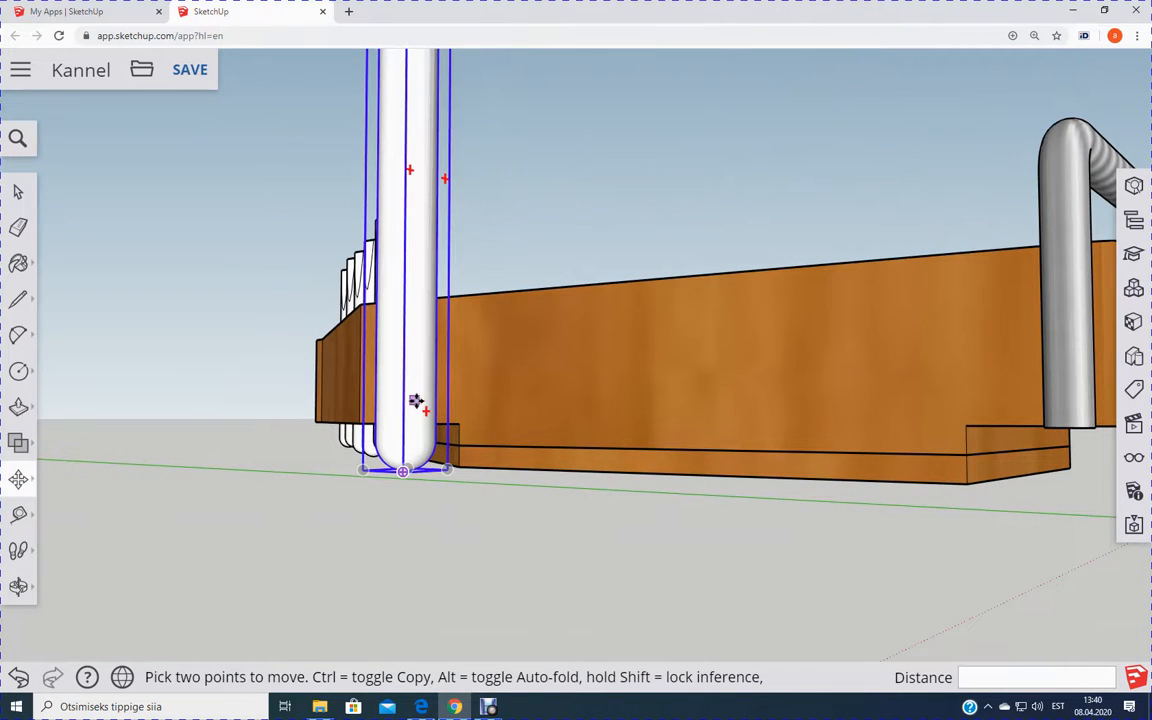
pyautogui.click(416, 401)
pyautogui.moveTo(278, 458); pyautogui.dragTo(167, 321, button='middle')
pyautogui.scroll(4, 406, 535)
pyautogui.scroll(2, 431, 535)
pyautogui.moveTo(465, 545); pyautogui.dragTo(391, 587, button='middle')
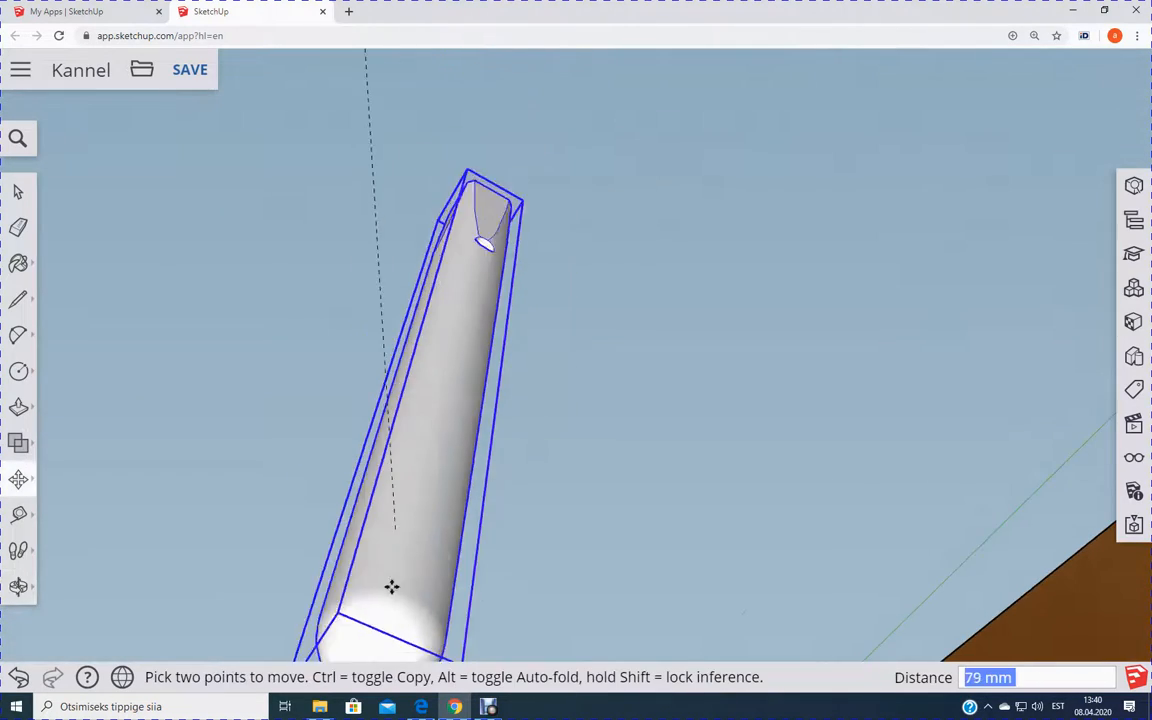
pyautogui.scroll(-4, 391, 587)
pyautogui.moveTo(473, 465); pyautogui.dragTo(780, 643, button='middle')
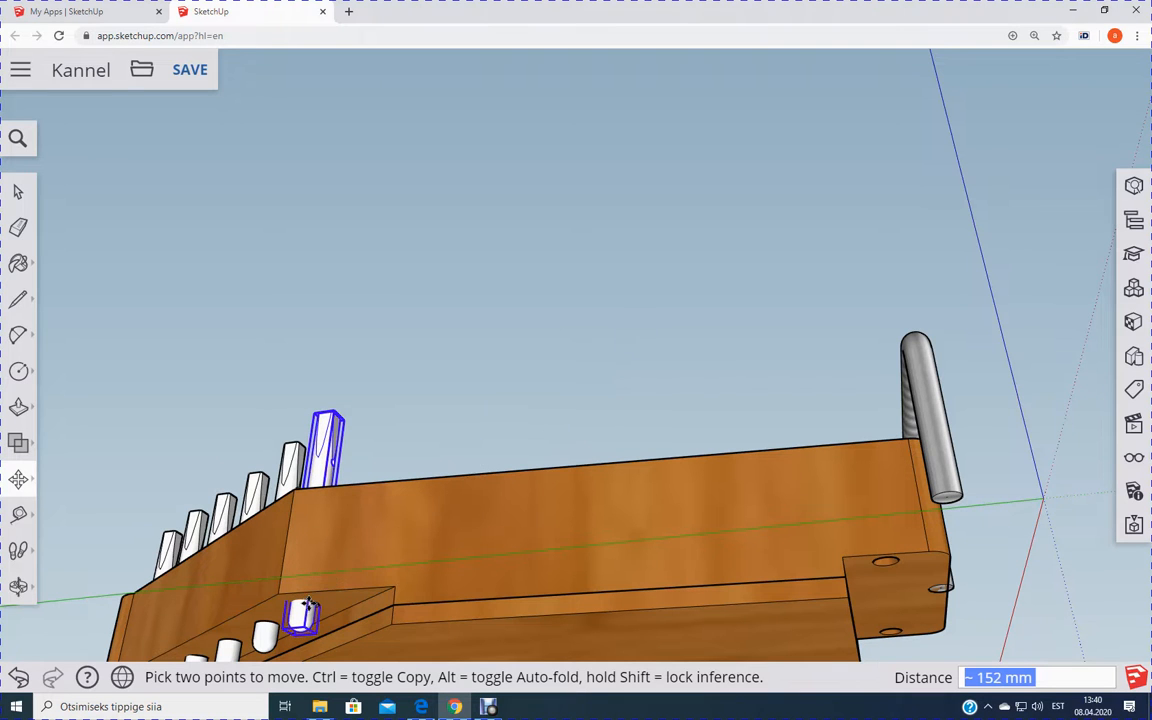
pyautogui.scroll(3, 361, 587)
pyautogui.moveTo(357, 586); pyautogui.dragTo(410, 425, button='middle')
pyautogui.click(265, 383)
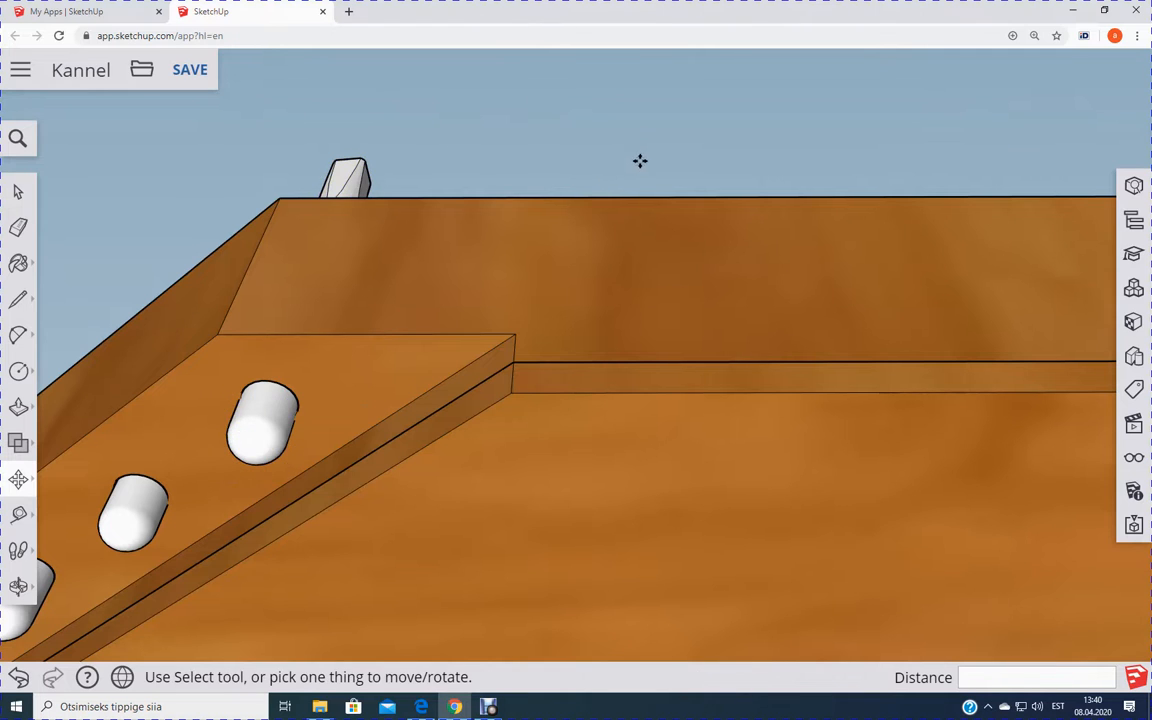
# Step: Move the U-shaped metal bar into the two holes at the wide end, aligning its ends with the lower hole rims
pyautogui.scroll(-6, 640, 160)
pyautogui.scroll(-4, 928, 496)
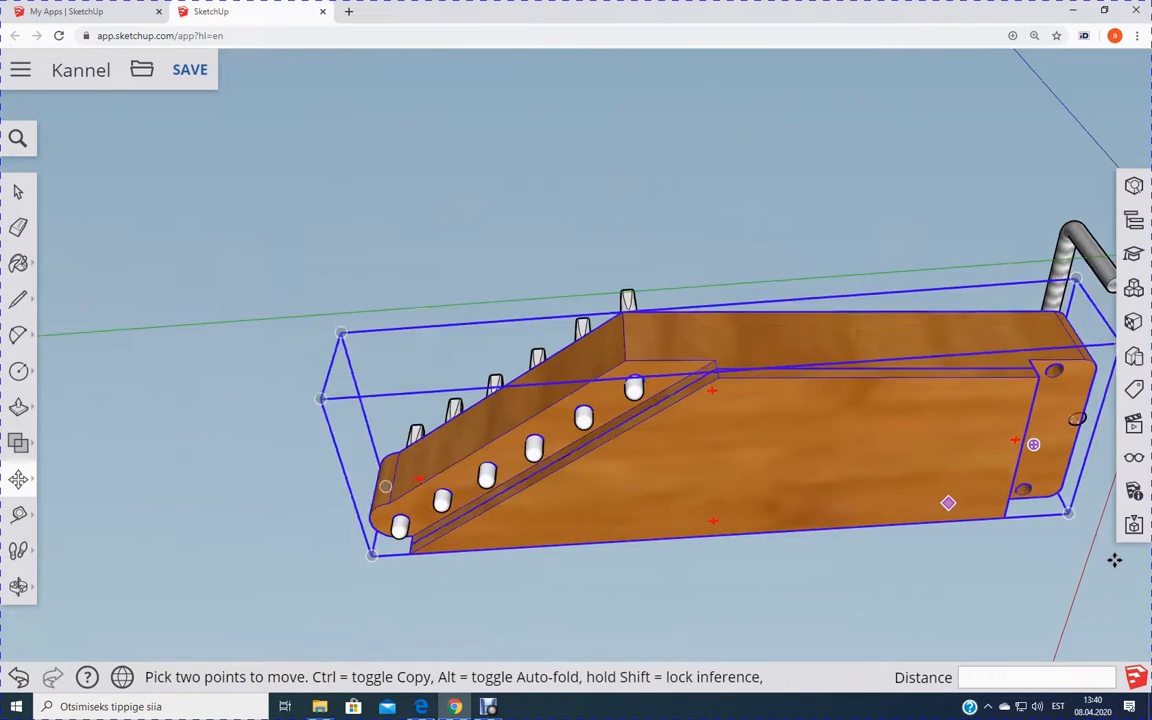
pyautogui.moveTo(1062, 558); pyautogui.dragTo(453, 337, button='middle')
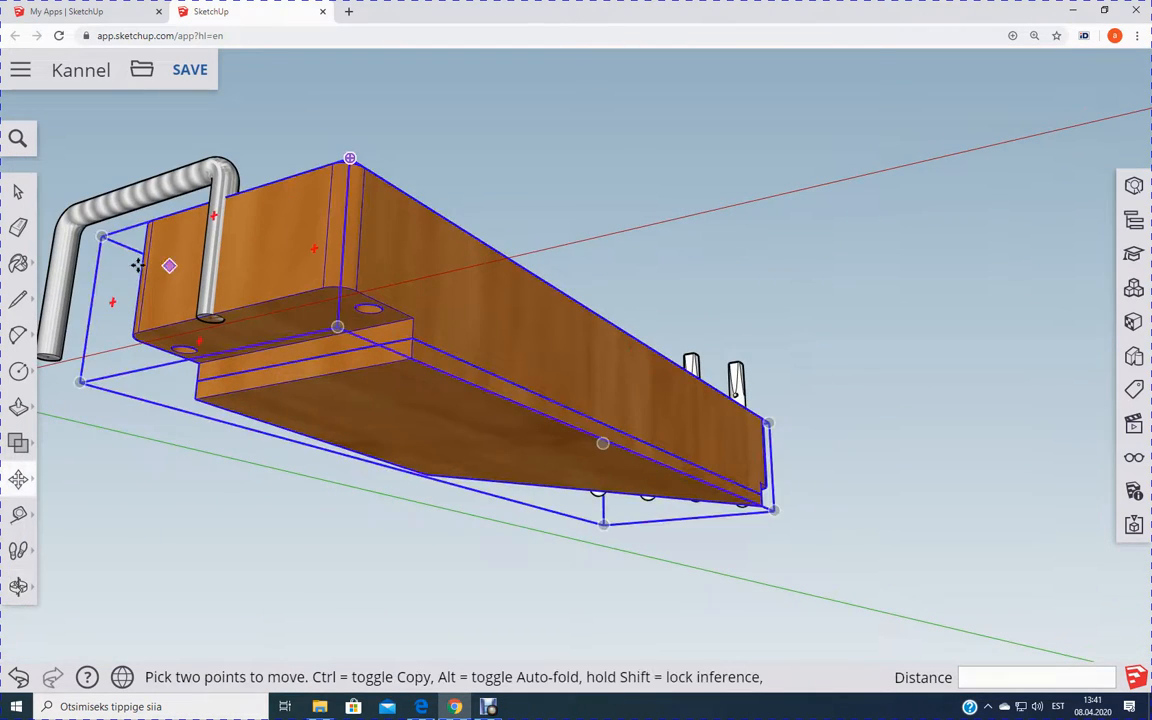
pyautogui.scroll(3, 207, 315)
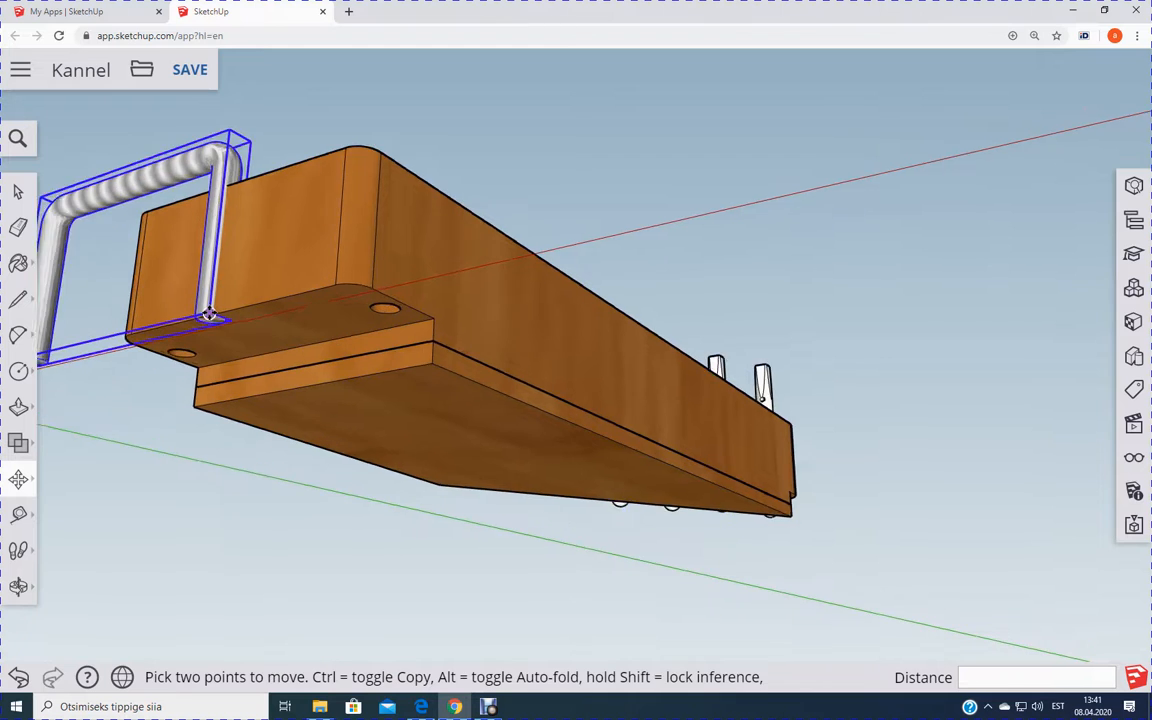
pyautogui.scroll(2, 201, 314)
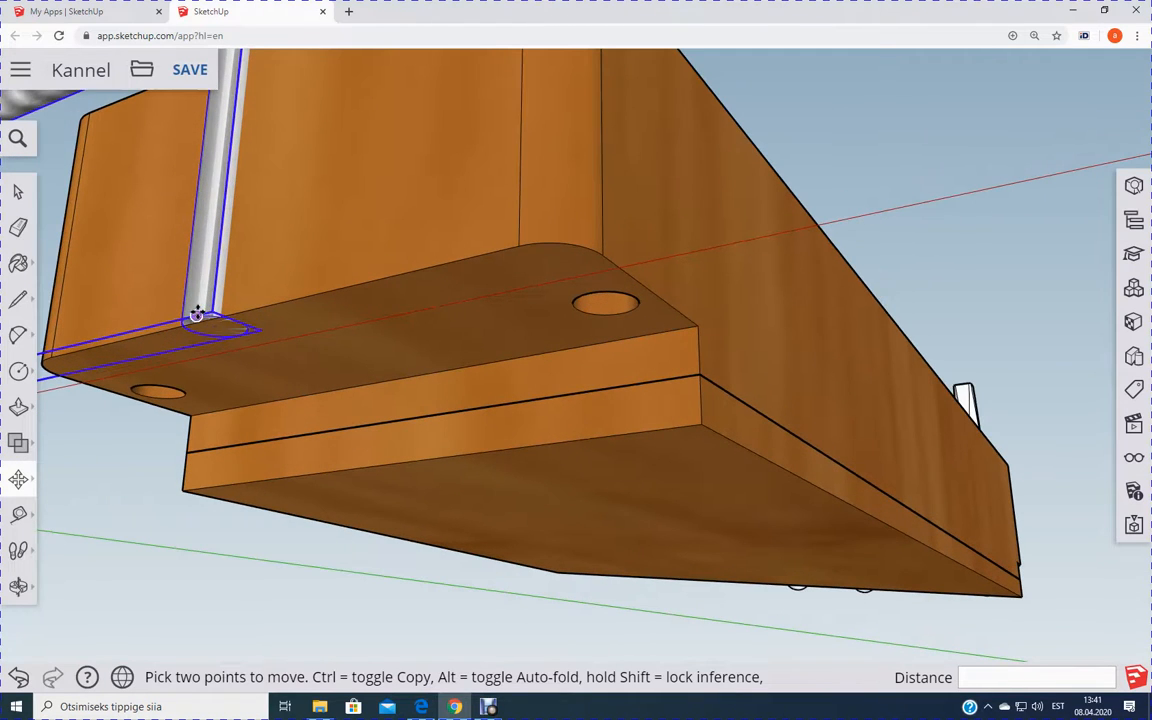
pyautogui.click(197, 313)
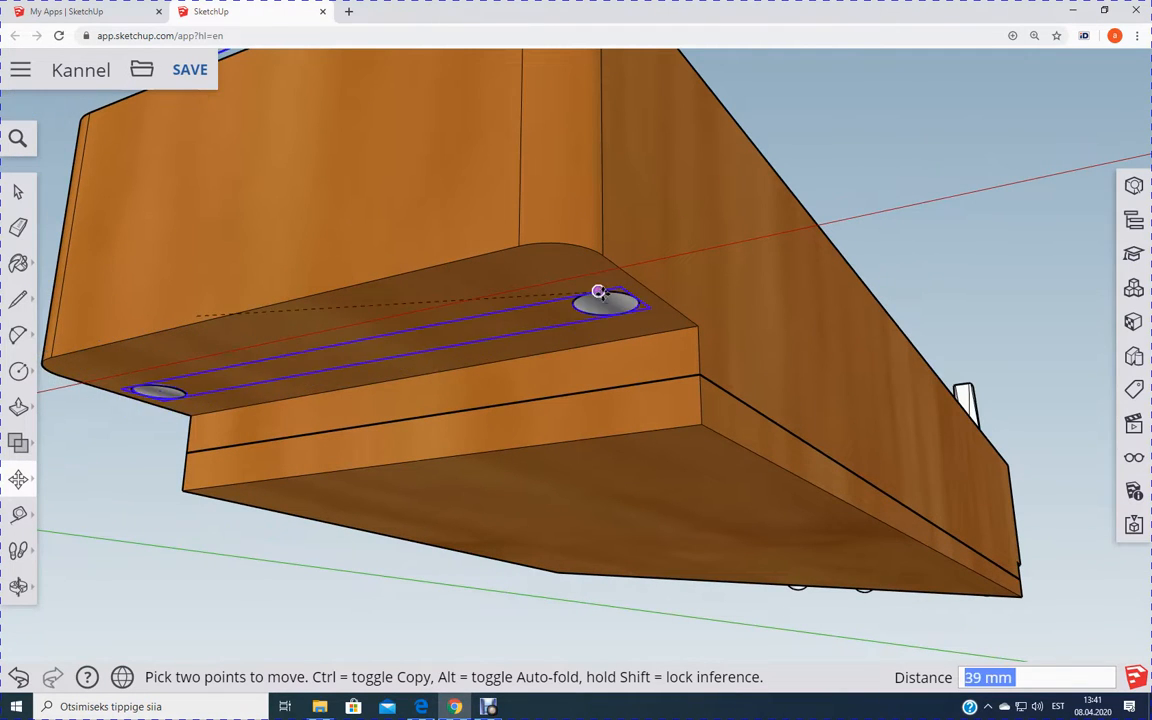
pyautogui.click(605, 293)
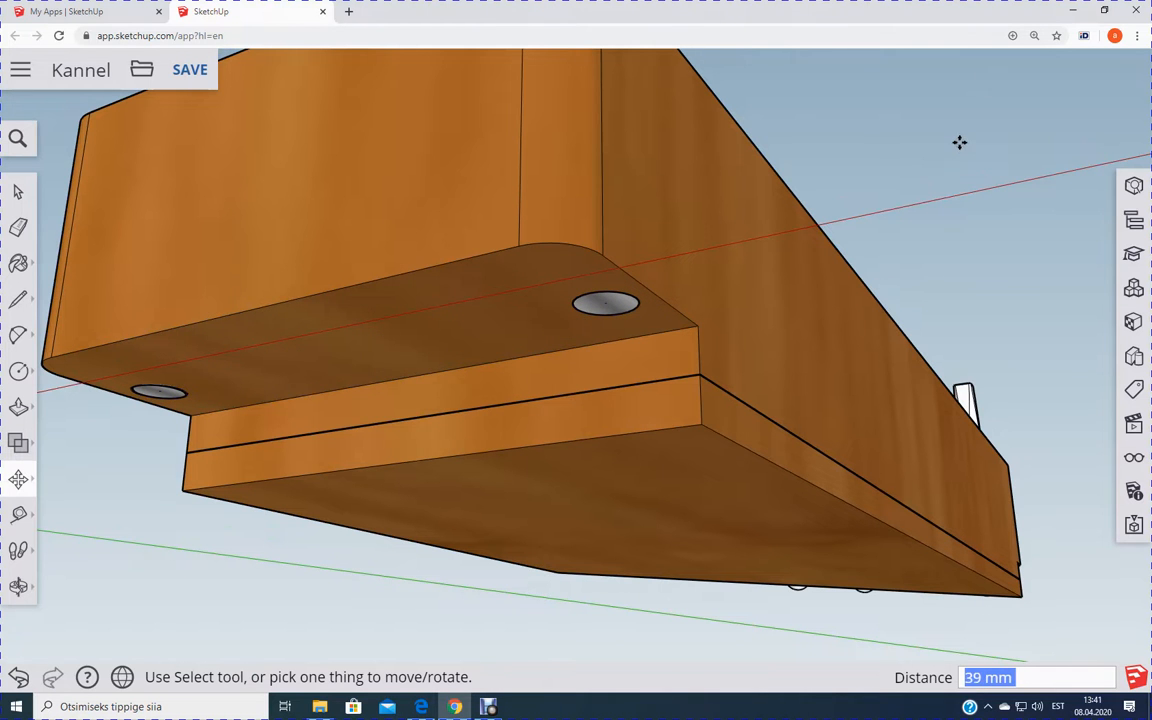
# Step: Select the kannel body, the metal bar and all six pegs and make them one group
pyautogui.scroll(-5, 959, 143)
pyautogui.moveTo(980, 112); pyautogui.dragTo(863, 433, button='middle')
pyautogui.scroll(-5, 855, 435)
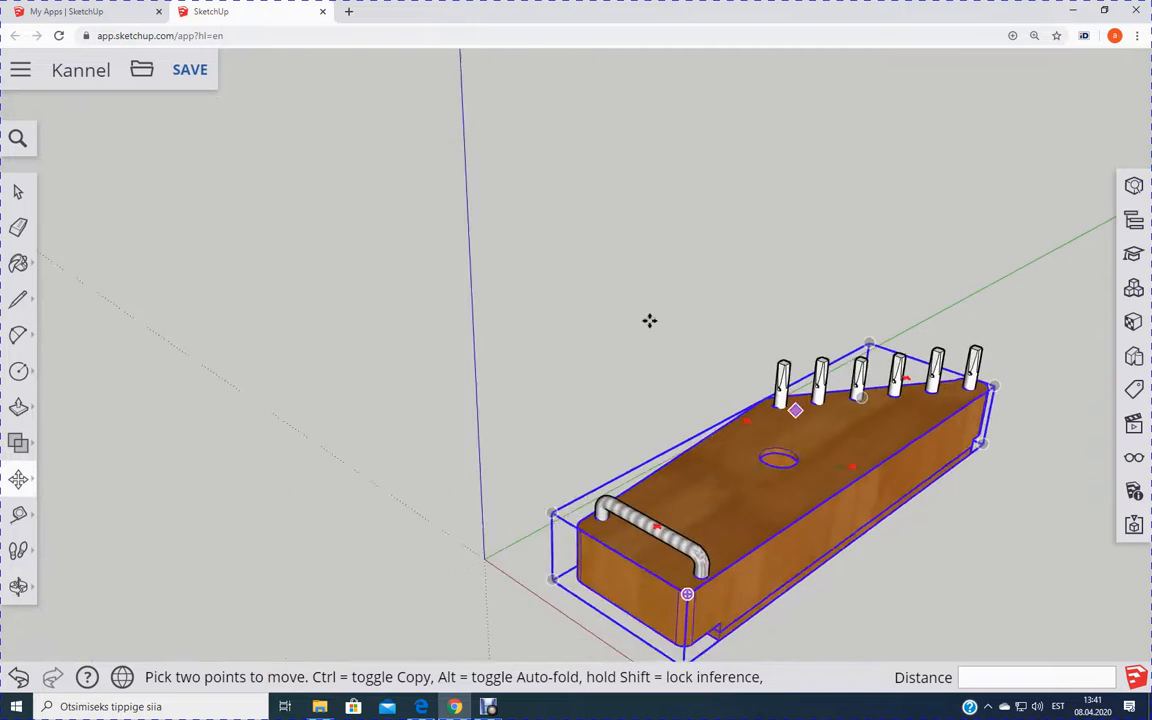
pyautogui.scroll(2, 546, 512)
pyautogui.scroll(-3, 546, 512)
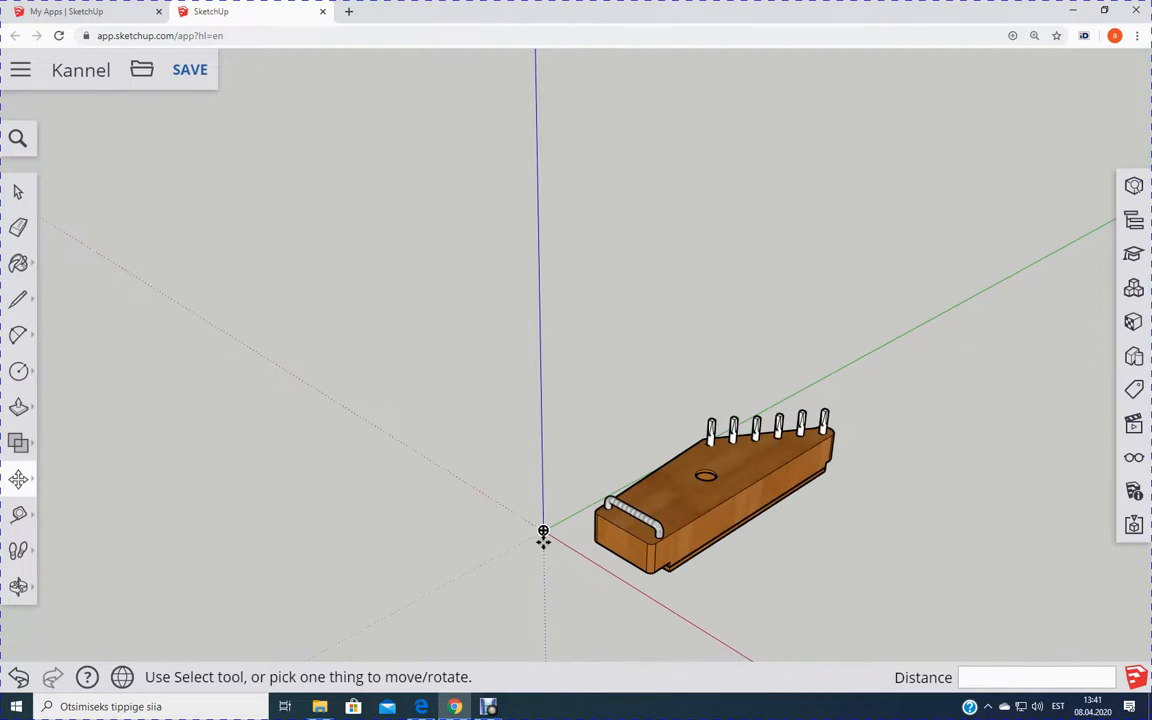
pyautogui.moveTo(521, 576); pyautogui.dragTo(707, 569, button='middle')
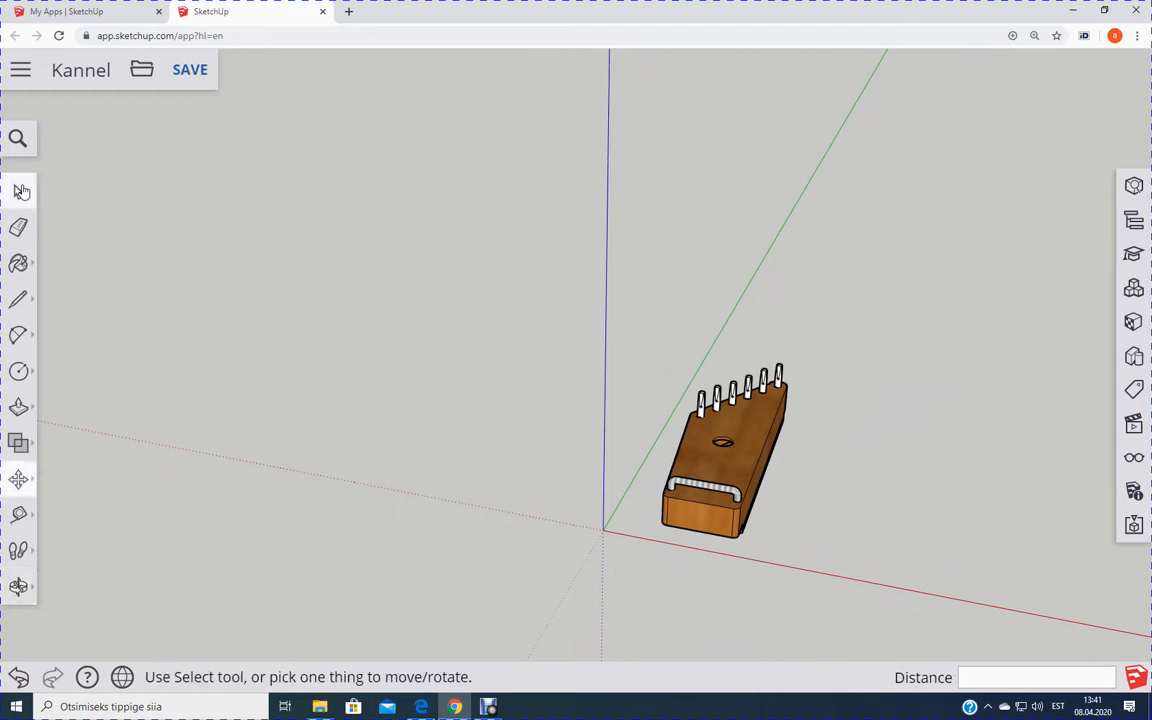
pyautogui.click(20, 191)
pyautogui.moveTo(865, 631); pyautogui.dragTo(863, 626)
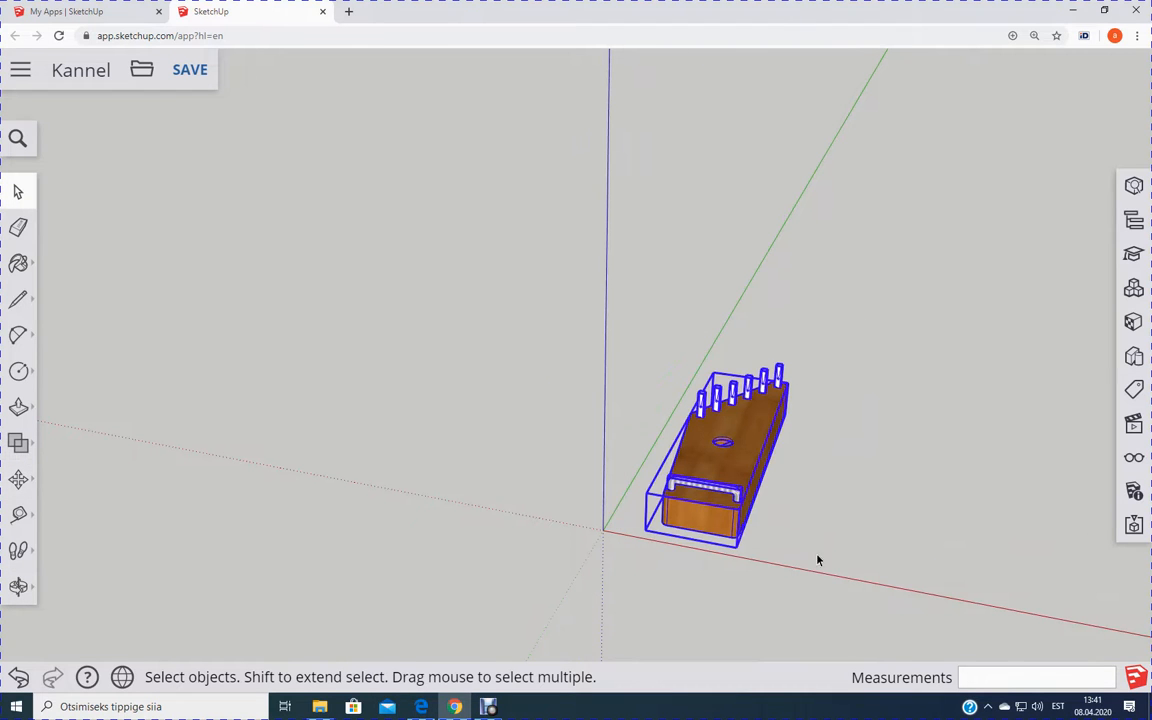
pyautogui.rightClick(728, 455)
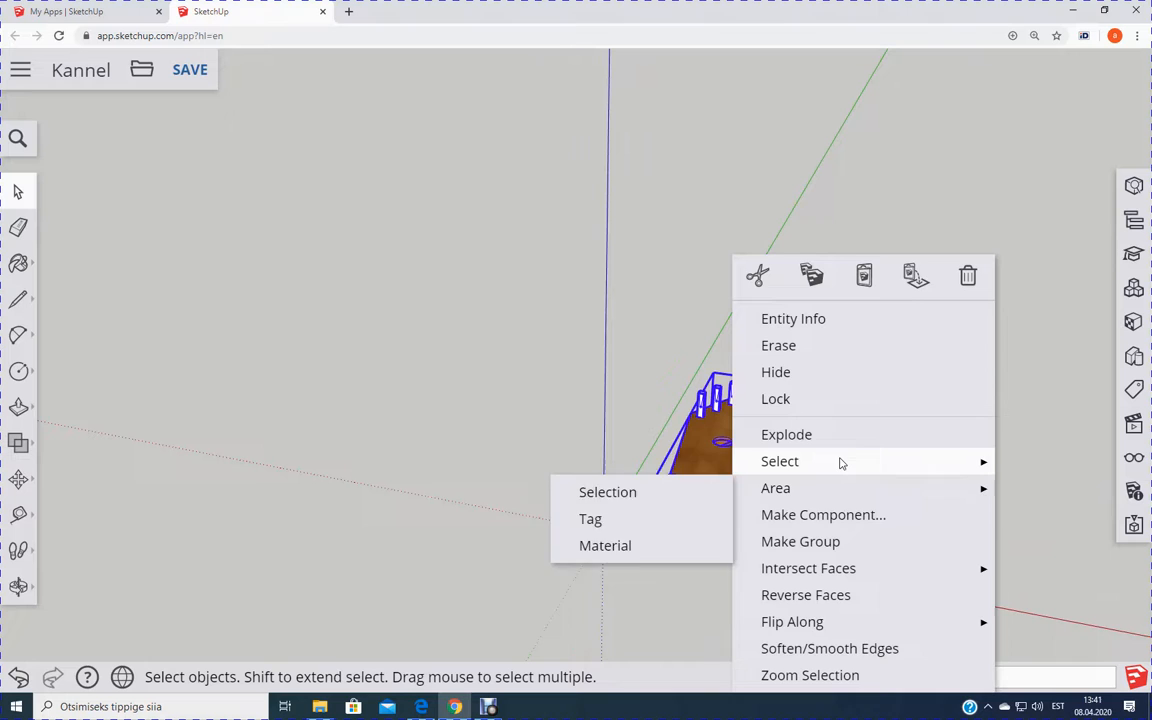
pyautogui.click(836, 542)
# Step: Move the grouped kannel so the lower corner of its bounding box sits on the axes origin, and deselect it
pyautogui.moveTo(655, 595); pyautogui.dragTo(522, 455, button='middle')
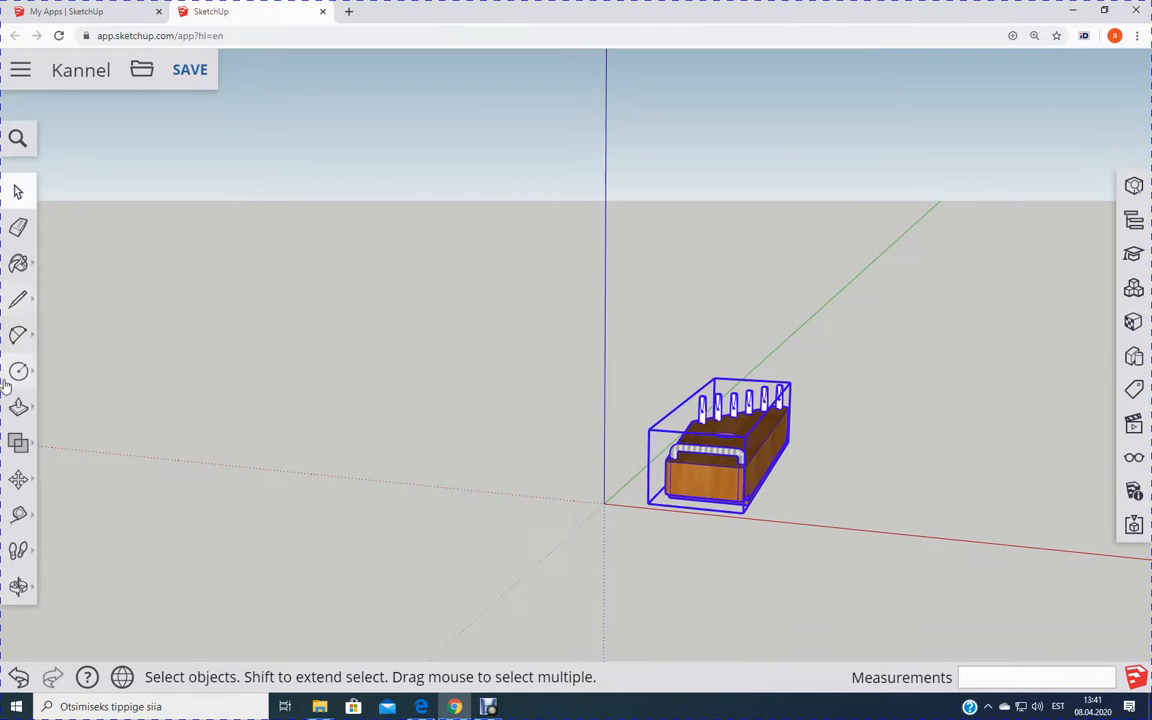
pyautogui.click(19, 482)
pyautogui.scroll(2, 645, 556)
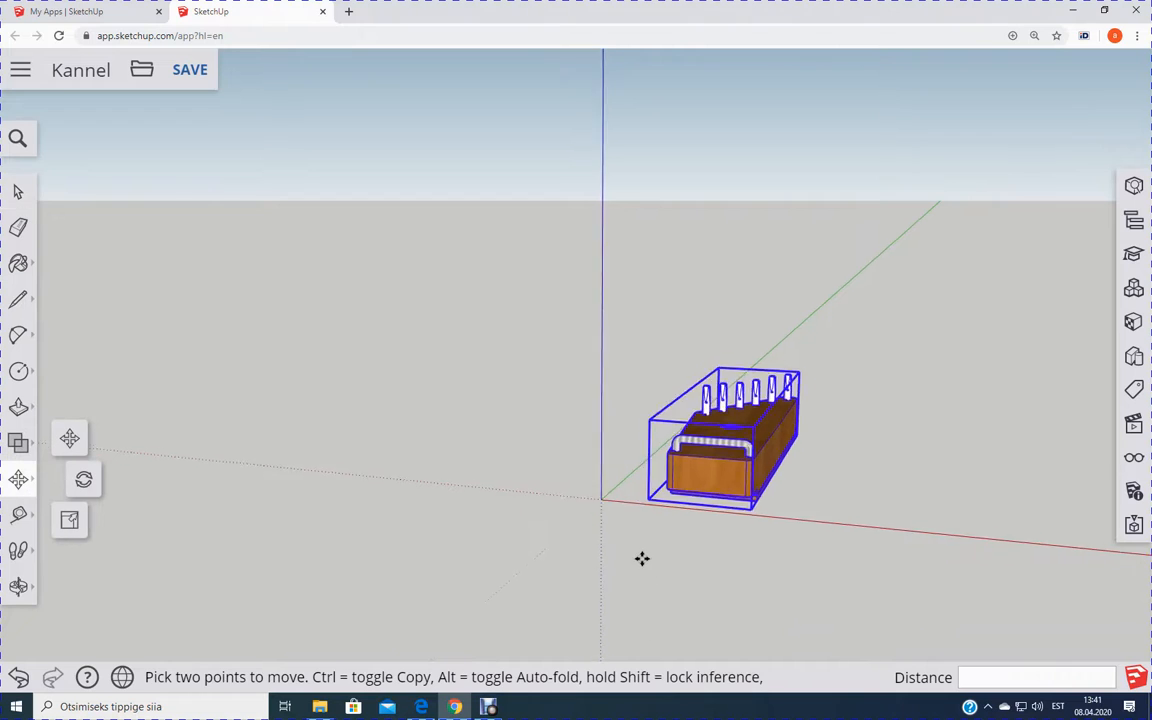
pyautogui.click(653, 476)
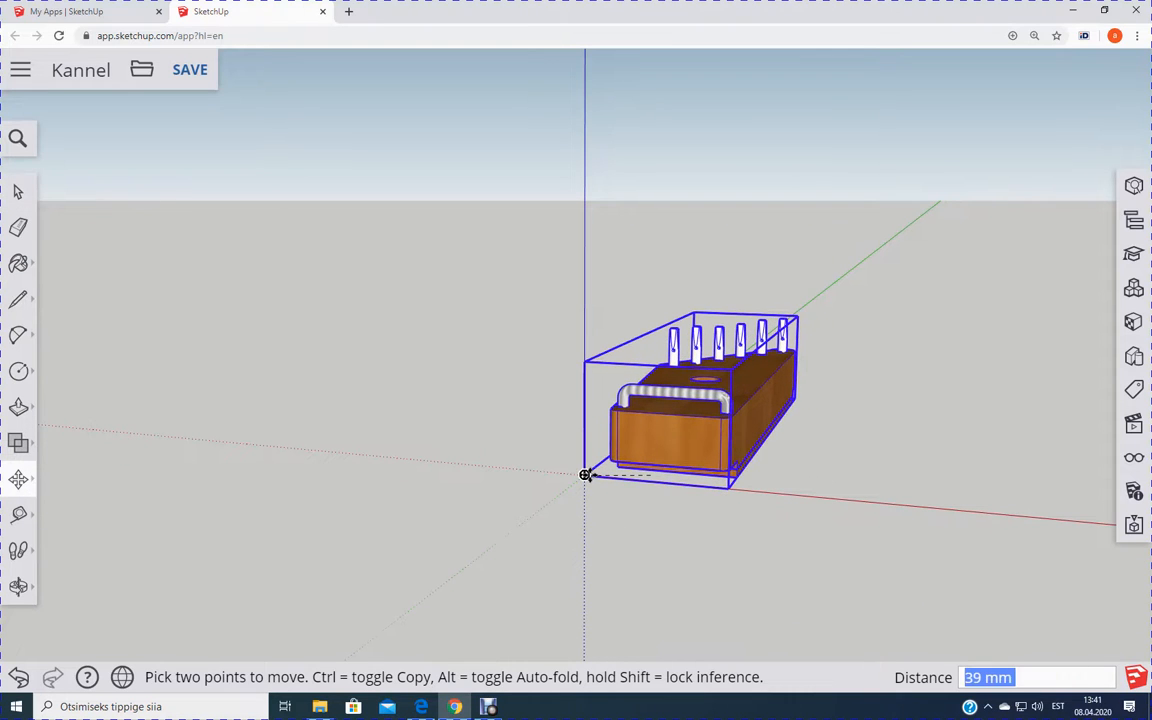
pyautogui.click(26, 189)
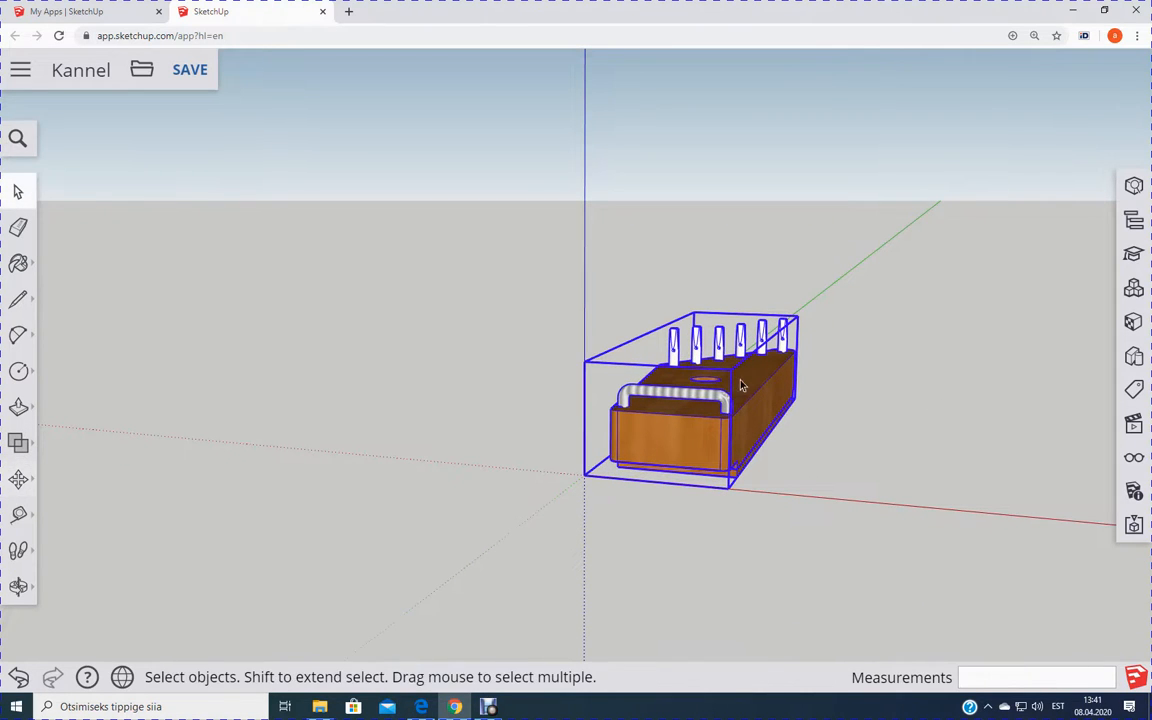
pyautogui.moveTo(850, 426); pyautogui.dragTo(681, 570, button='middle')
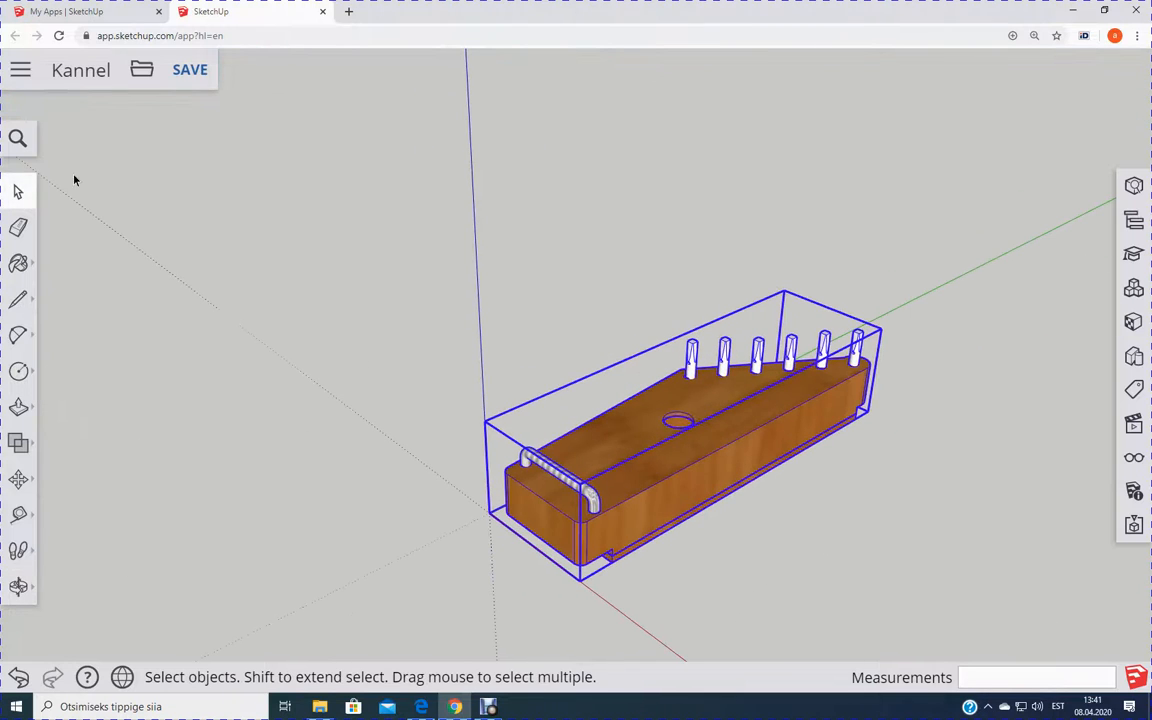
pyautogui.click(522, 203)
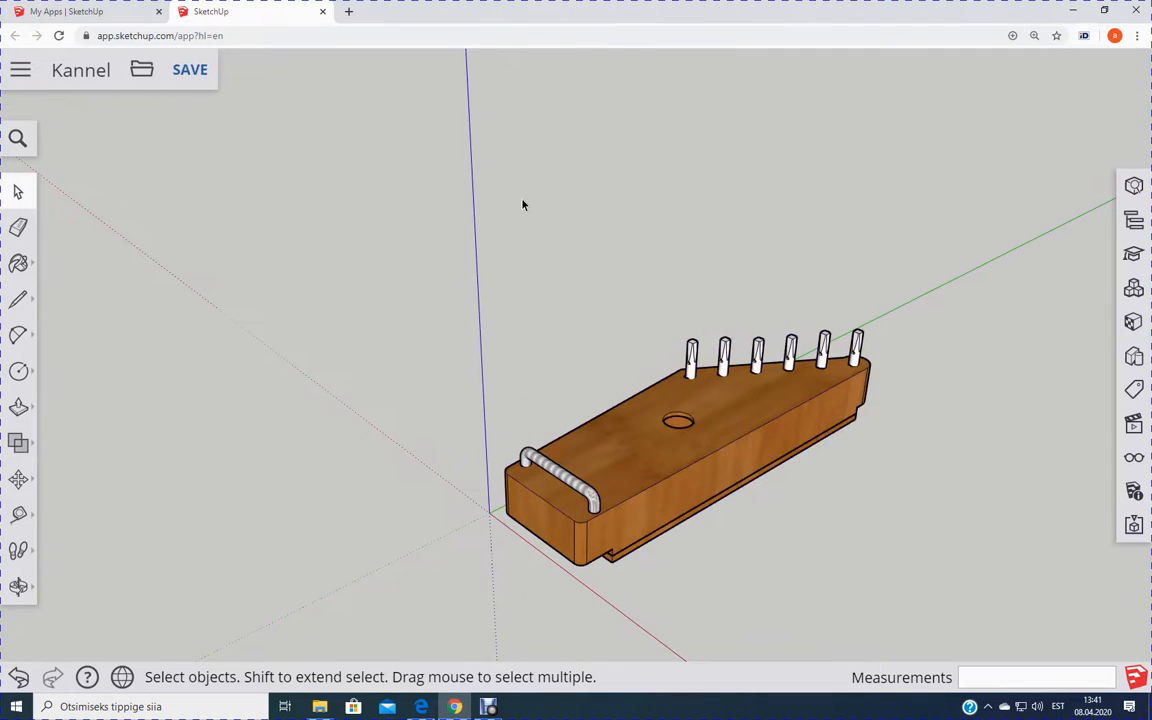
# Step: Paint the tuning pegs with the Metal Corrugated Shiny material already used in the model
pyautogui.scroll(4, 879, 586)
pyautogui.scroll(1, 797, 553)
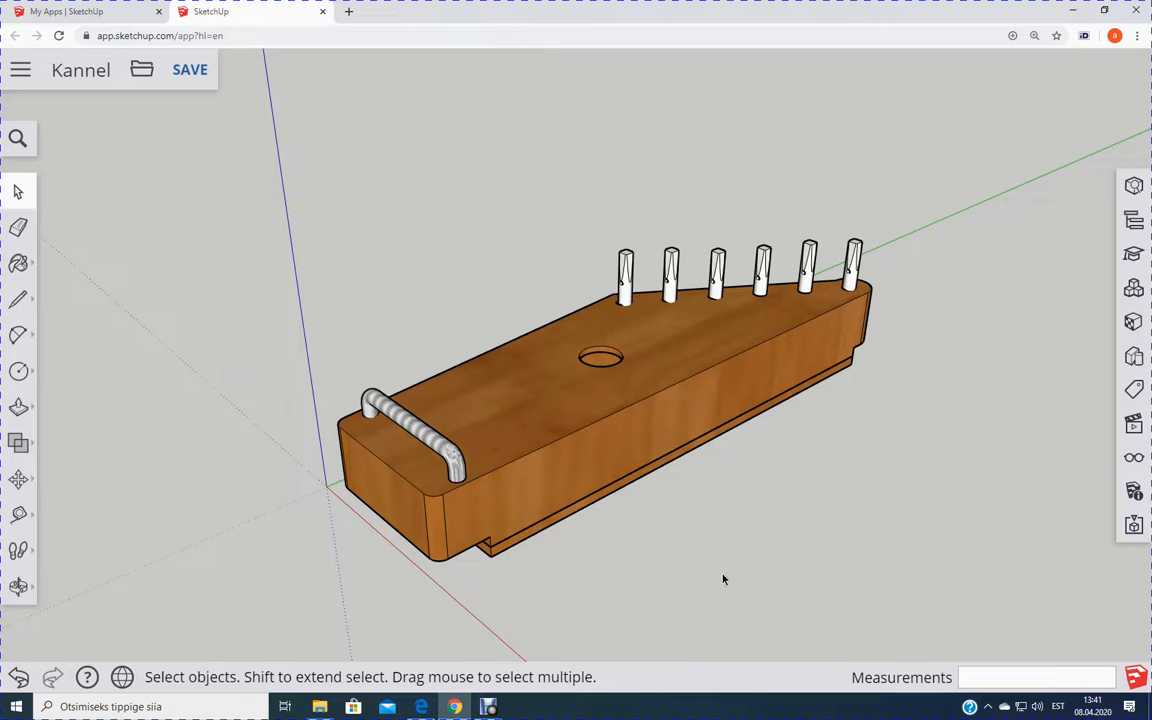
pyautogui.moveTo(802, 570); pyautogui.dragTo(832, 559, button='middle')
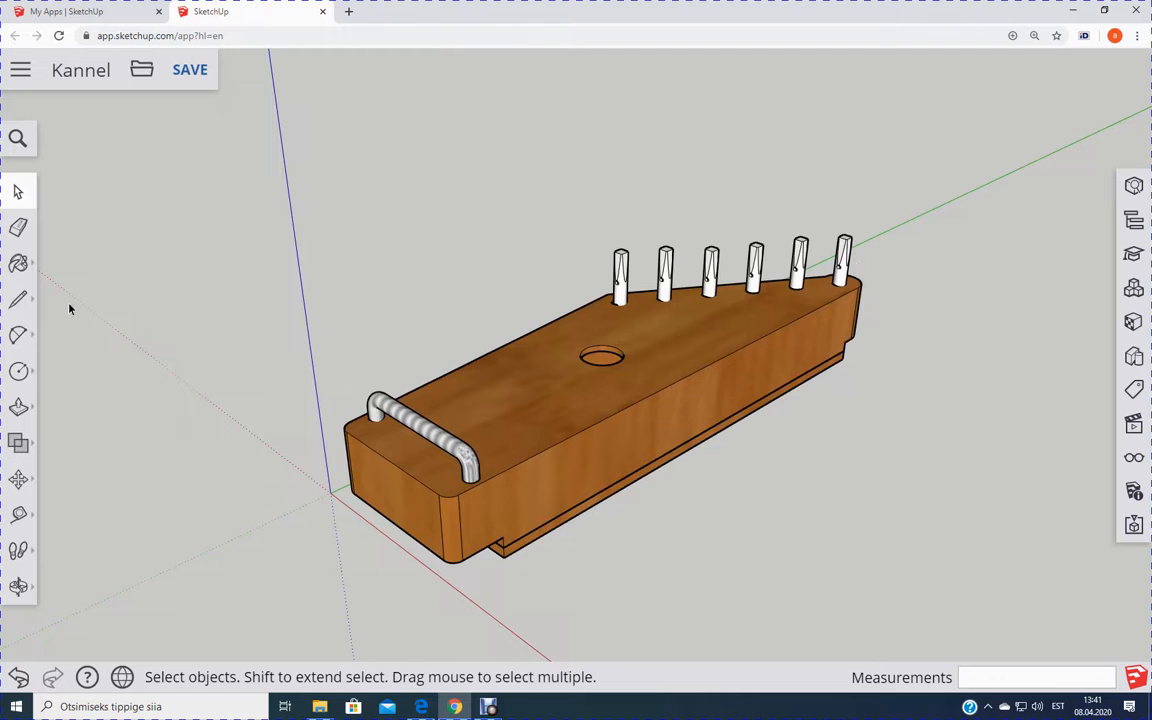
pyautogui.click(18, 262)
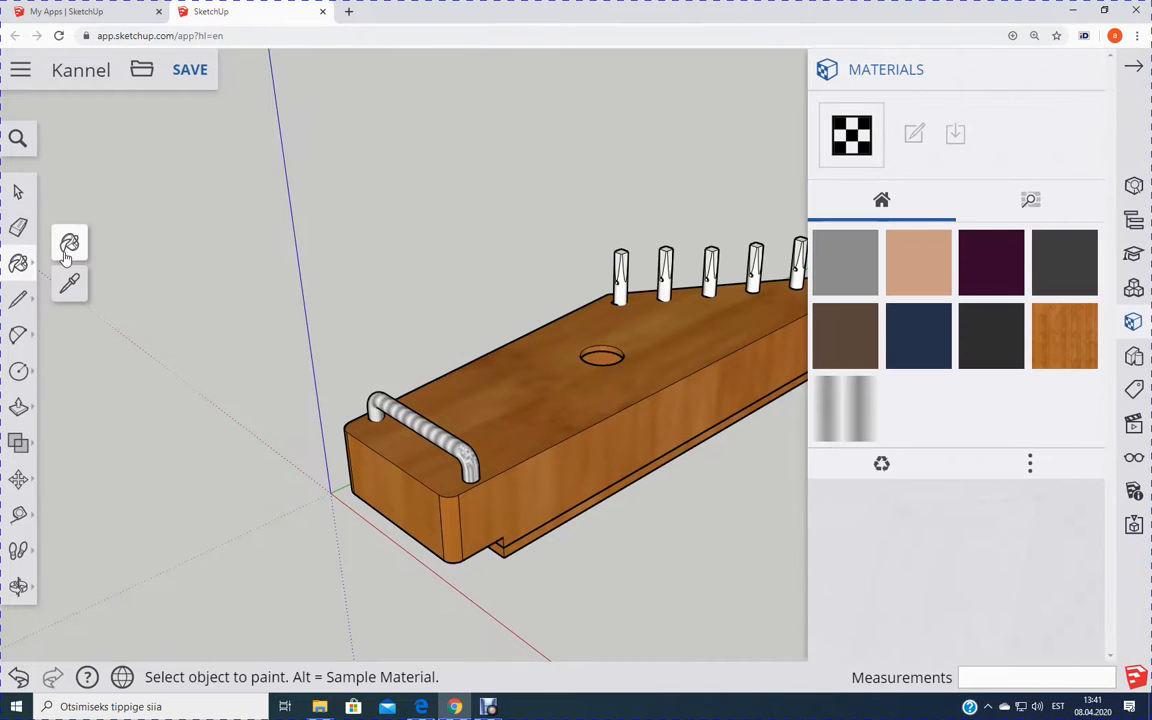
pyautogui.click(858, 415)
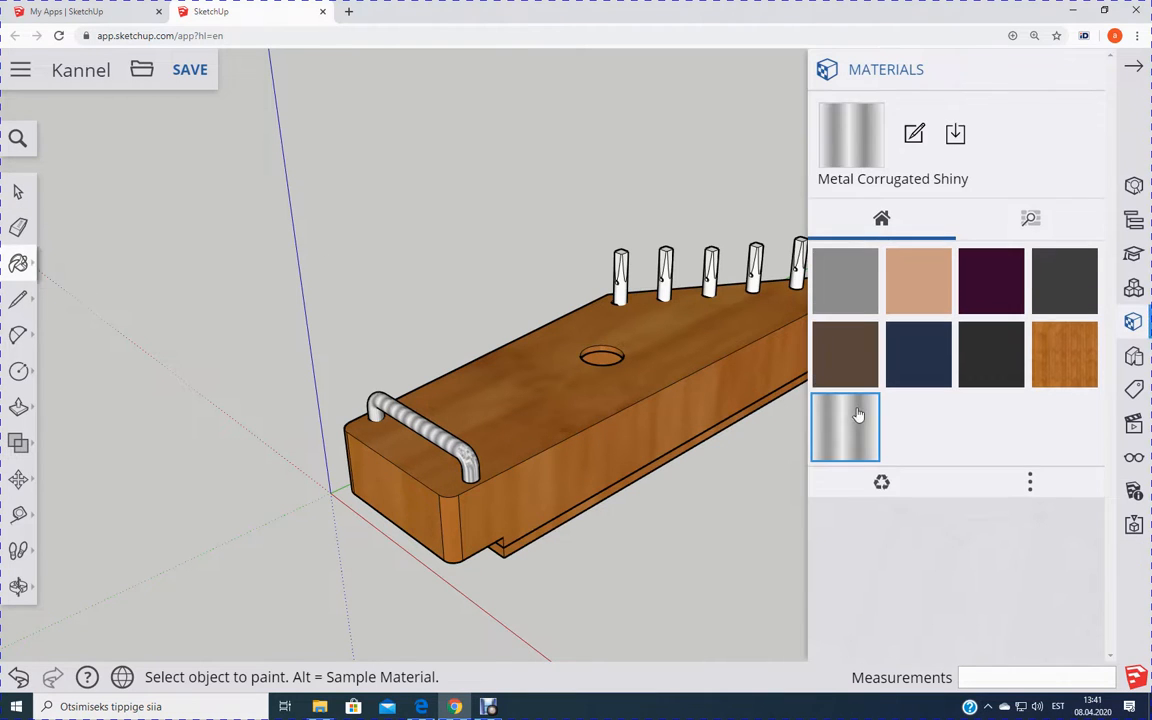
pyautogui.scroll(-4, 522, 324)
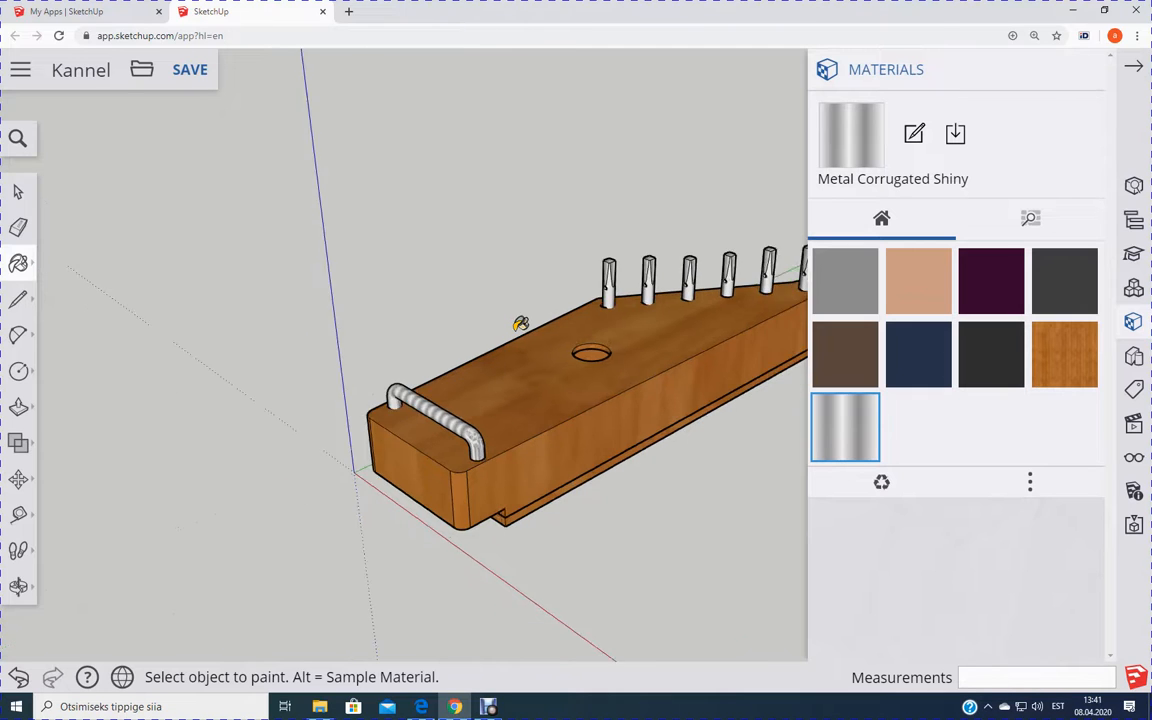
pyautogui.scroll(3, 738, 521)
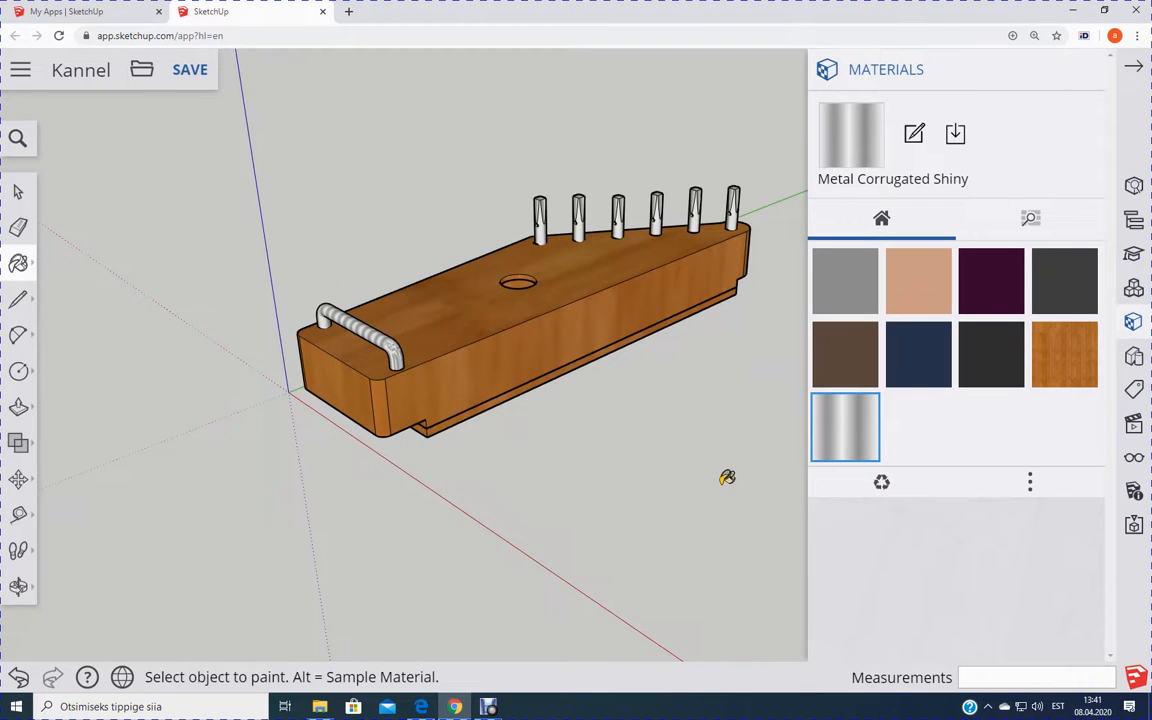
pyautogui.moveTo(669, 466)
pyautogui.mouseDown(button='middle')
pyautogui.moveTo(473, 429)
pyautogui.moveTo(442, 374)
pyautogui.moveTo(638, 352)
pyautogui.moveTo(658, 427)
pyautogui.mouseUp(button='middle')
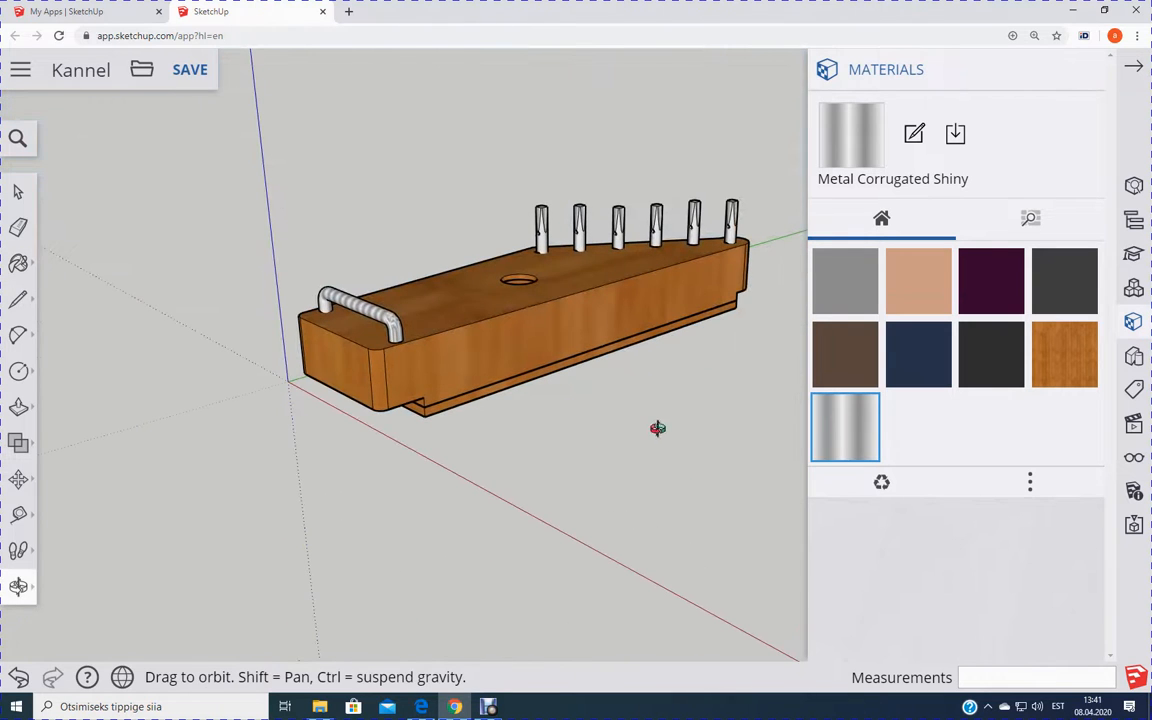
pyautogui.click(1138, 70)
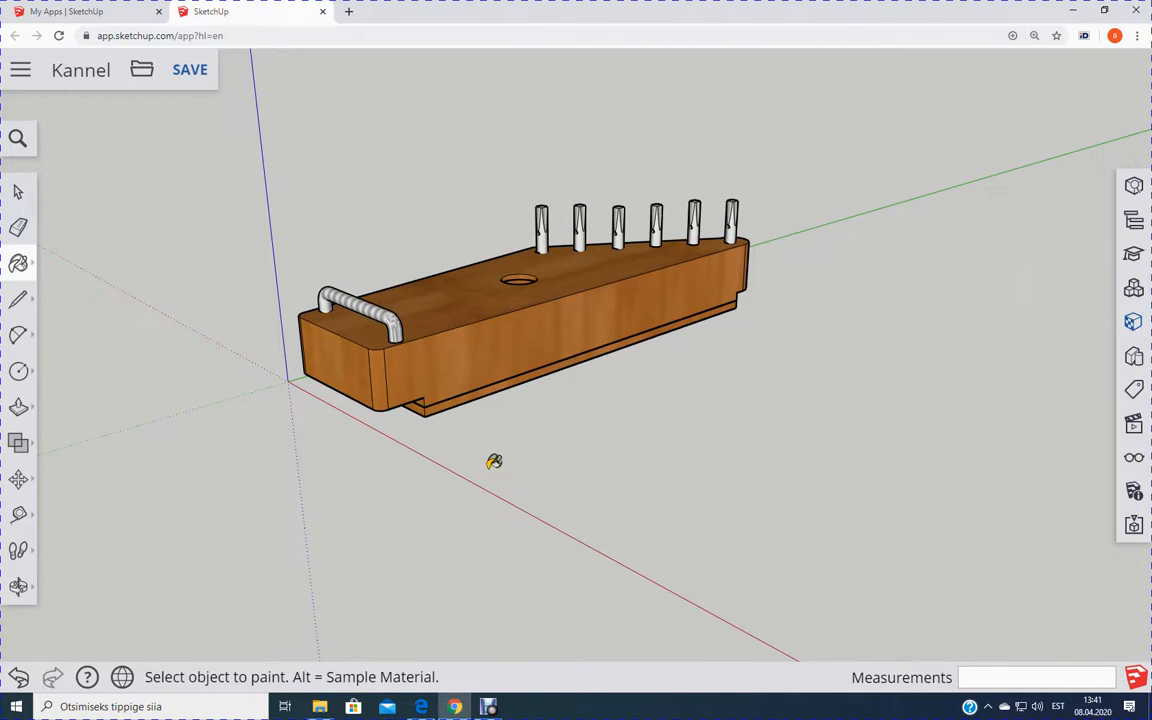
pyautogui.moveTo(587, 431); pyautogui.dragTo(748, 398, button='middle')
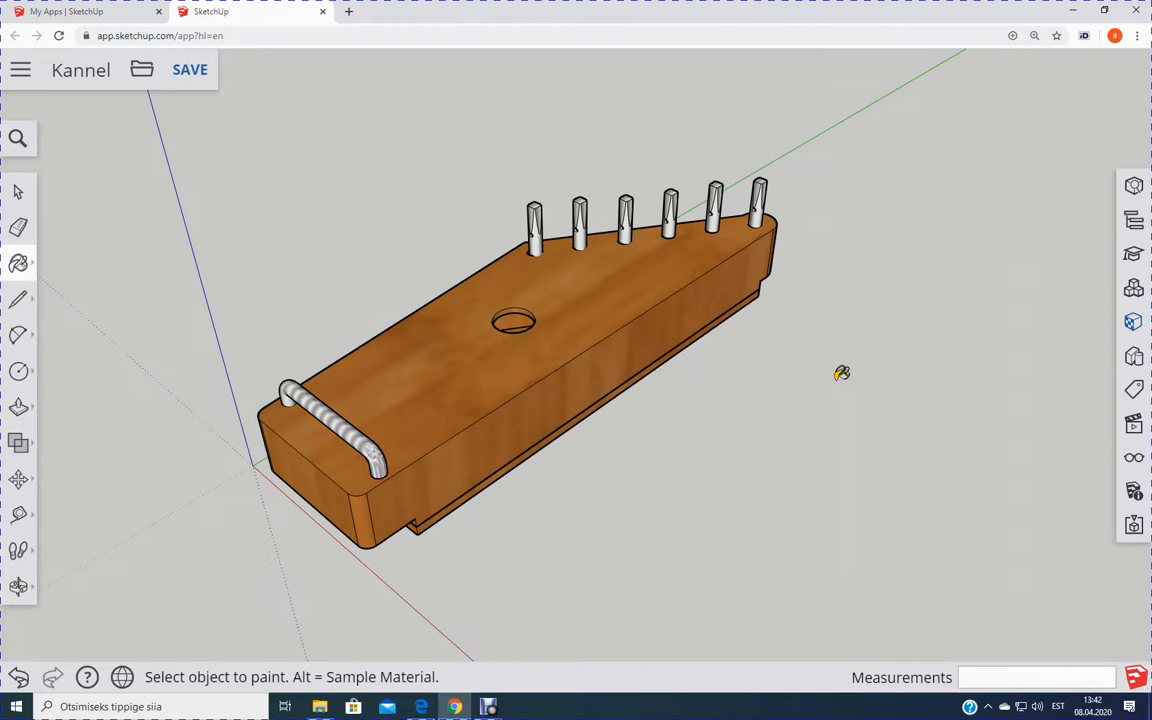